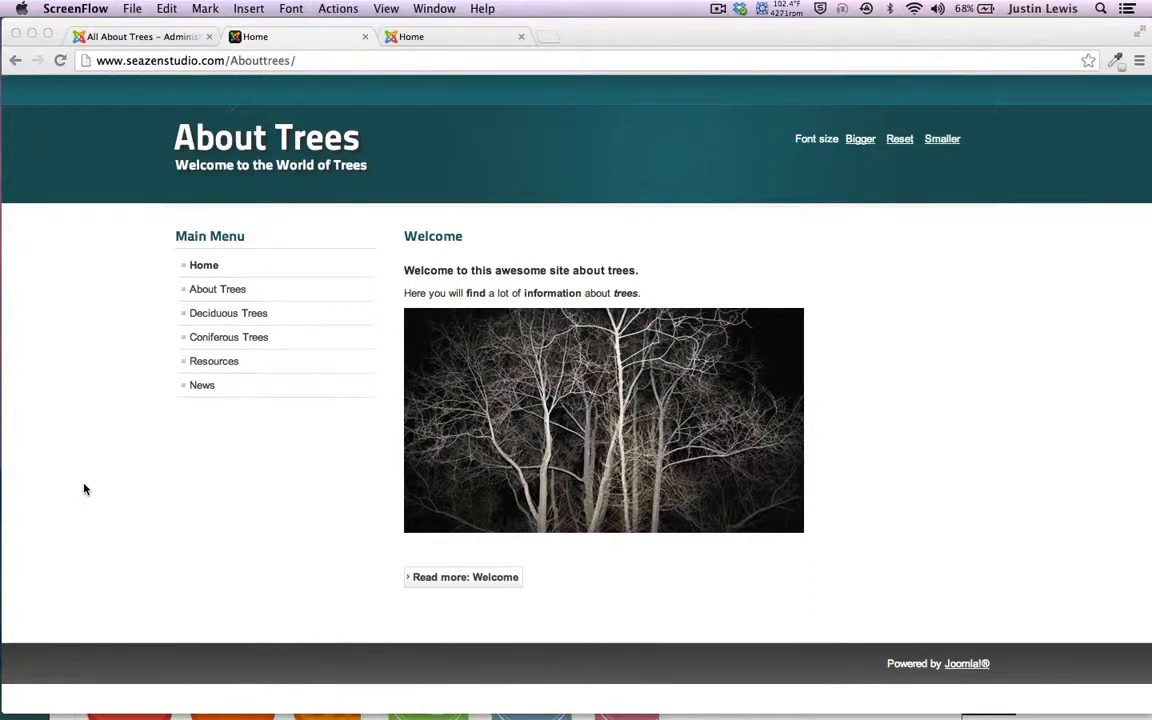
# Return to the site administration and enable Preview Module Positions in the Template Manager options, saving and closing them.
pyautogui.click(110, 37)
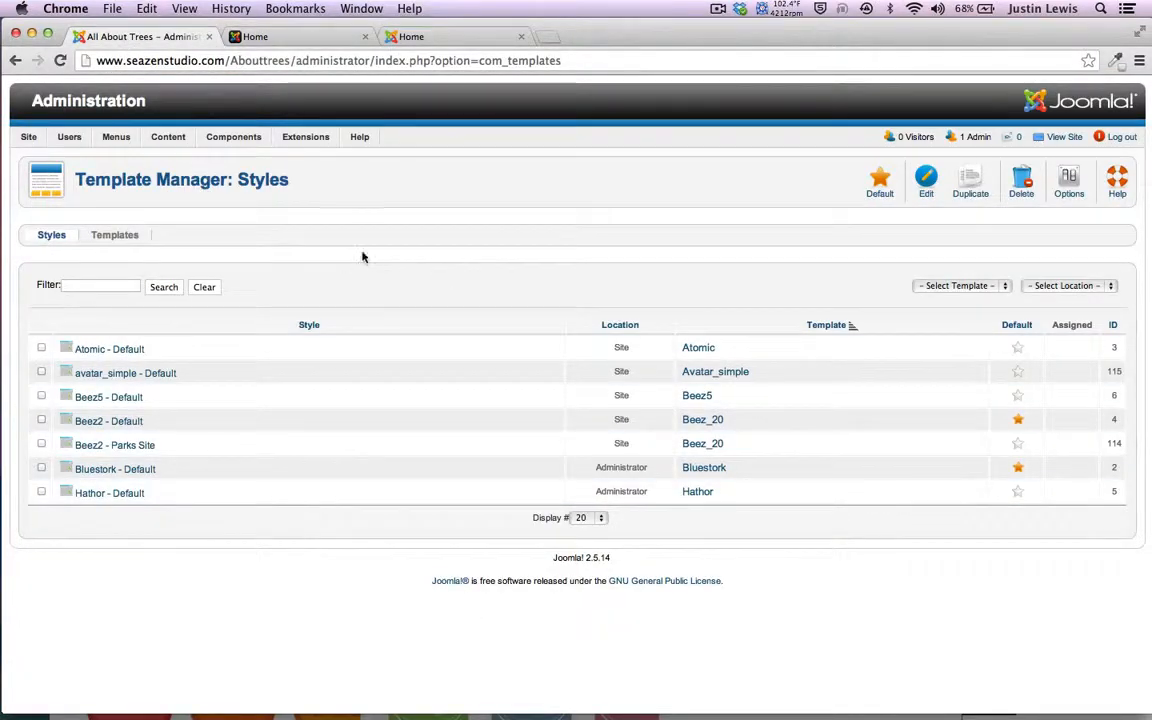
pyautogui.moveTo(297, 142)
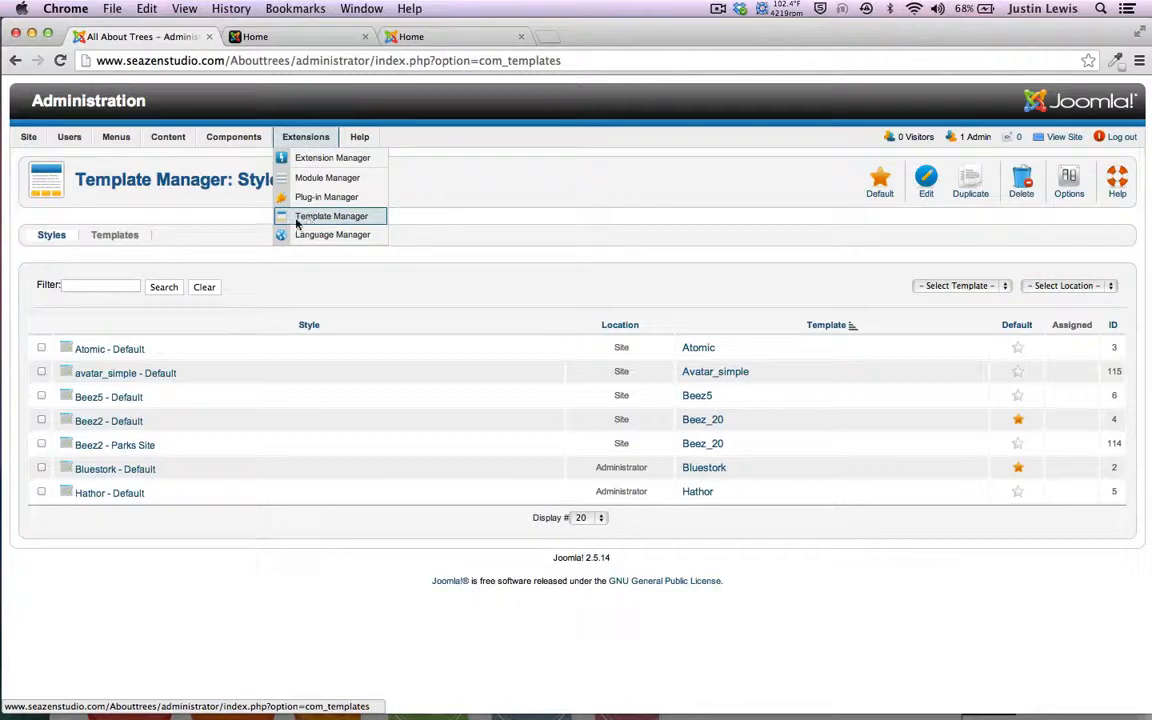
pyautogui.click(1069, 185)
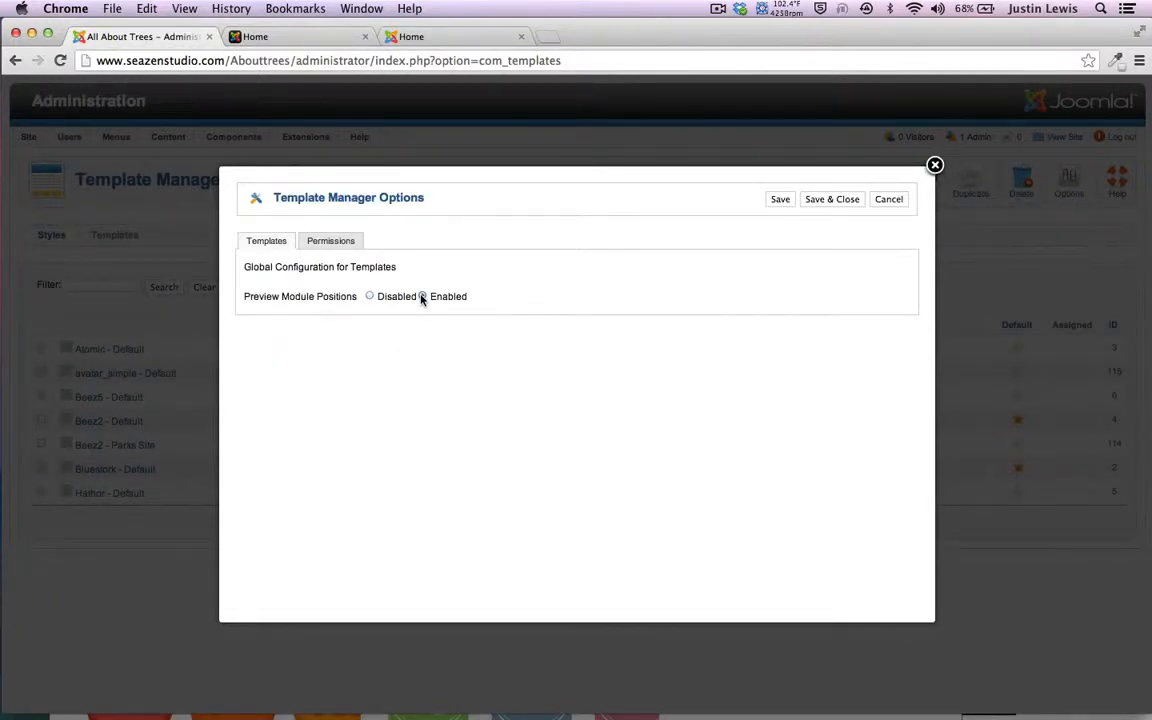
pyautogui.click(831, 199)
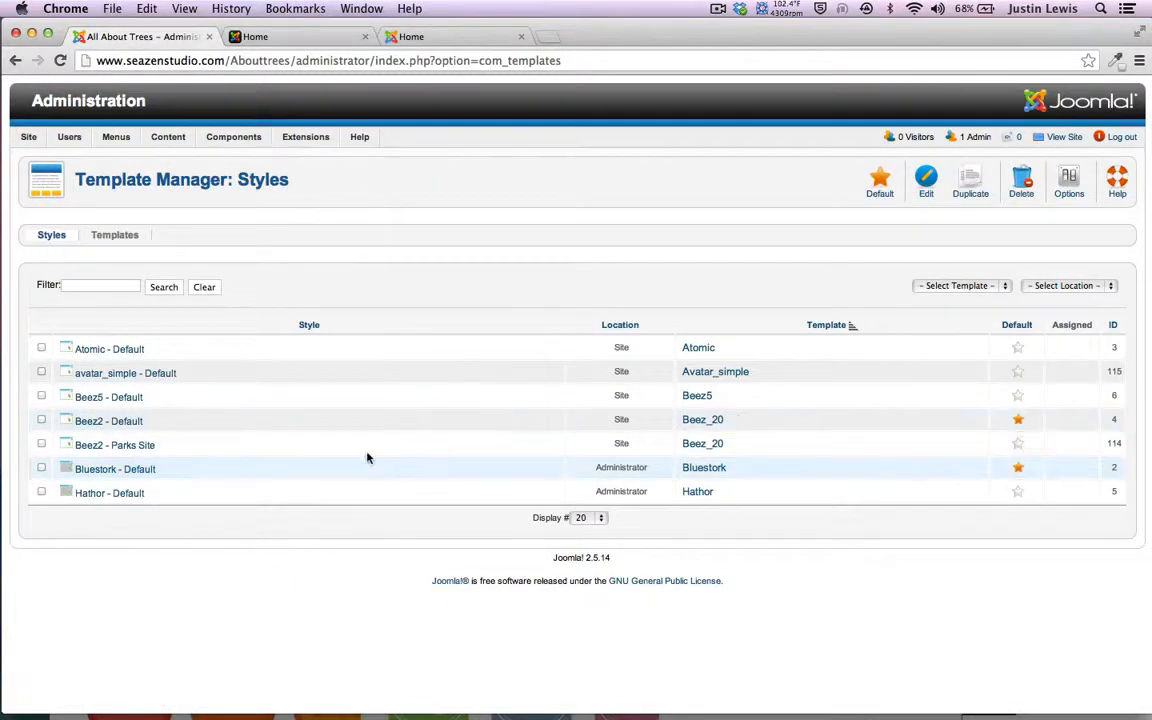
# Preview the Beez2 - Default template style and examine where its module positions lie on the page.
pyautogui.click(63, 422)
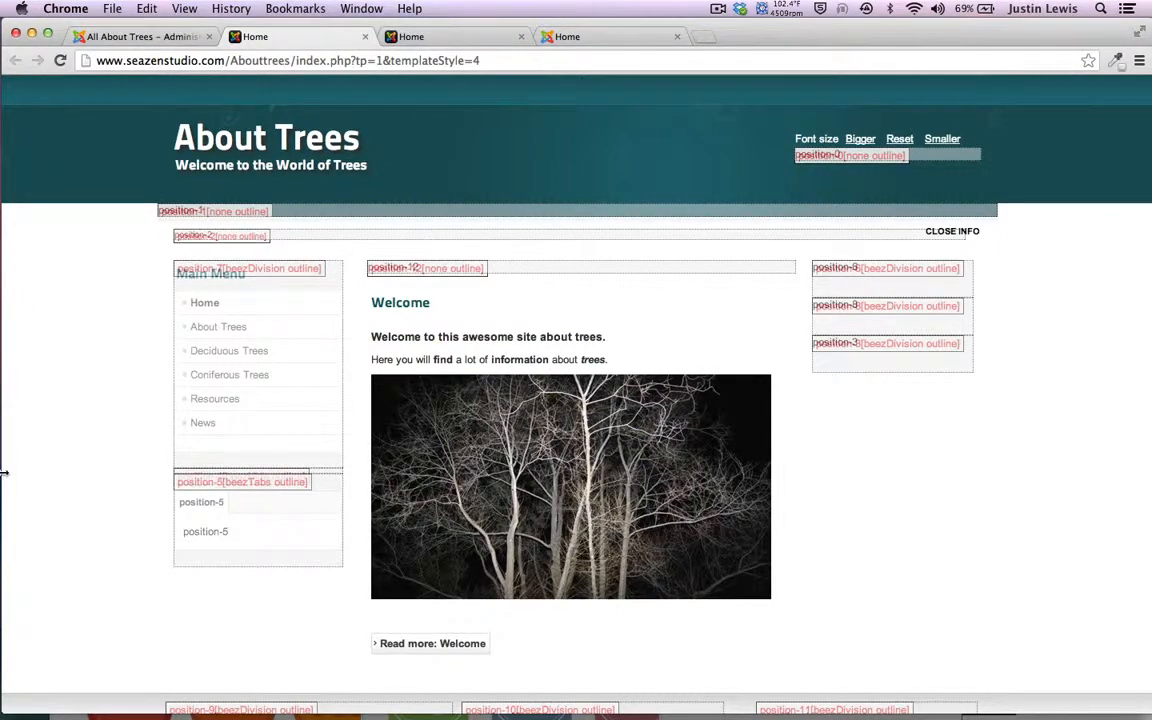
pyautogui.scroll(-5, 60, 336)
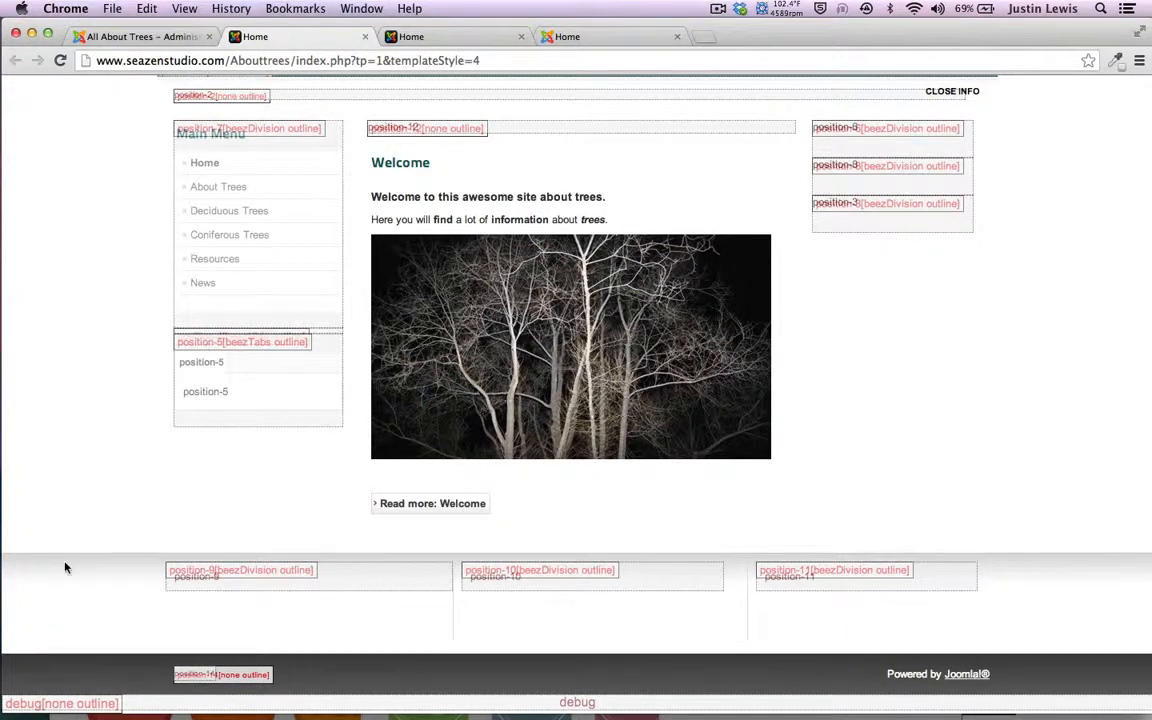
pyautogui.scroll(3, 62, 565)
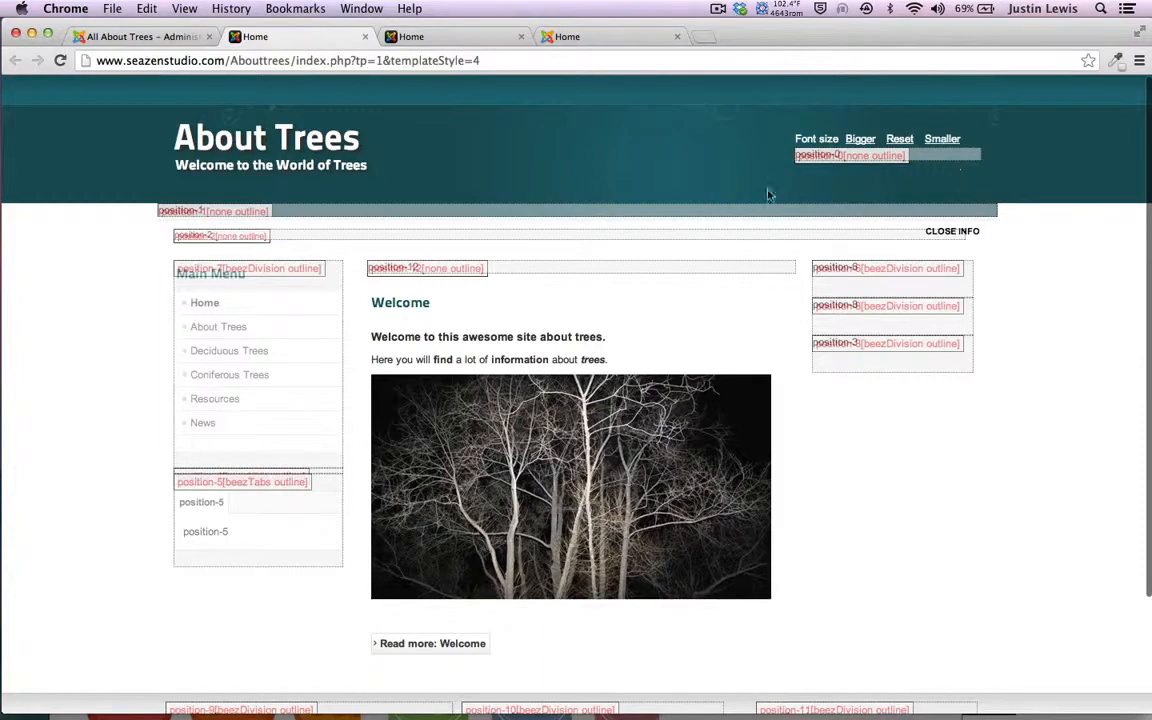
pyautogui.scroll(-3, 121, 440)
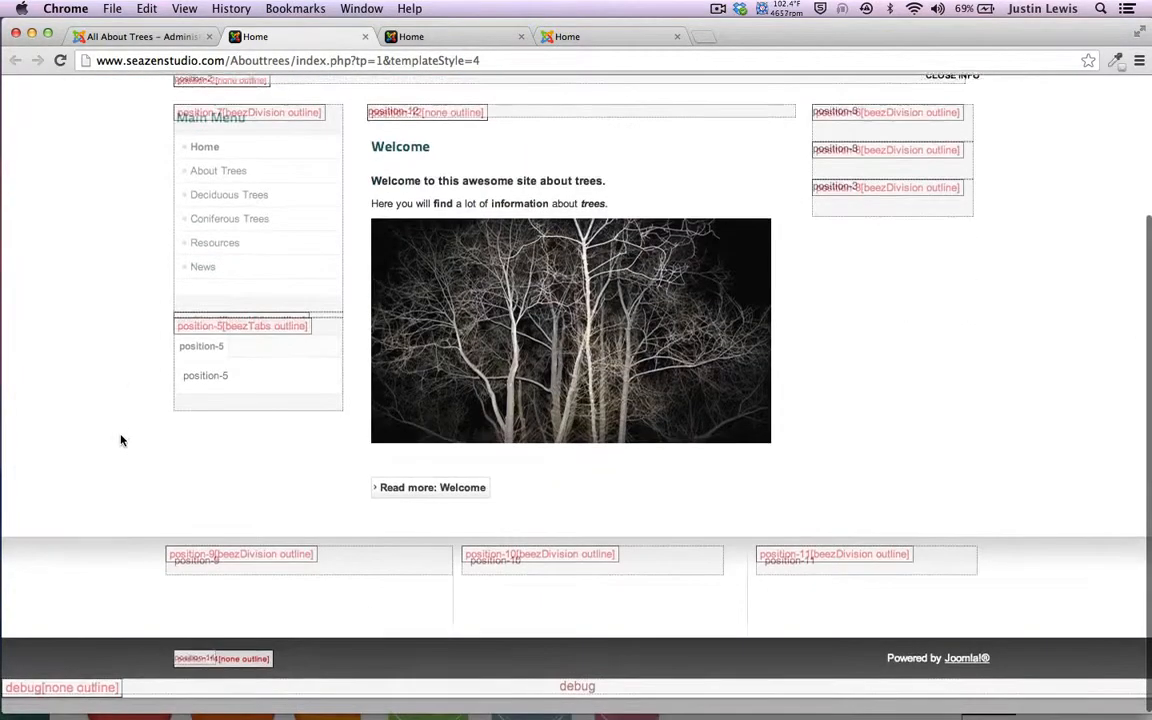
pyautogui.scroll(3, 121, 438)
pyautogui.scroll(-3, 121, 438)
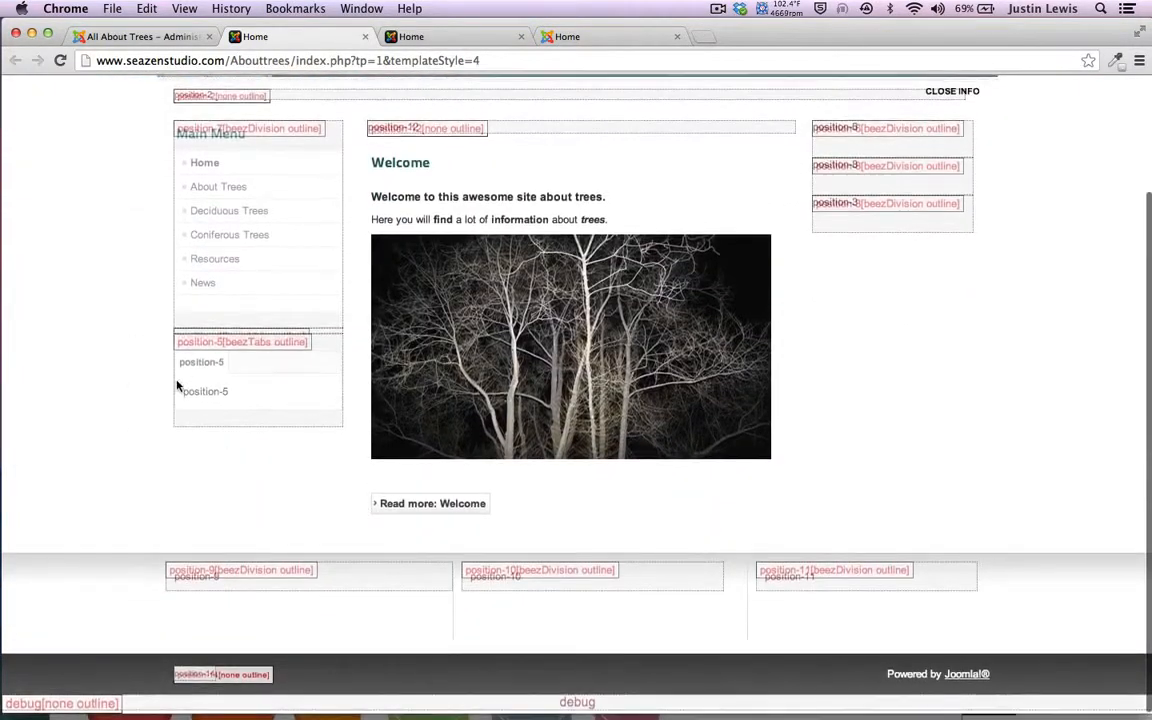
pyautogui.scroll(3, 176, 388)
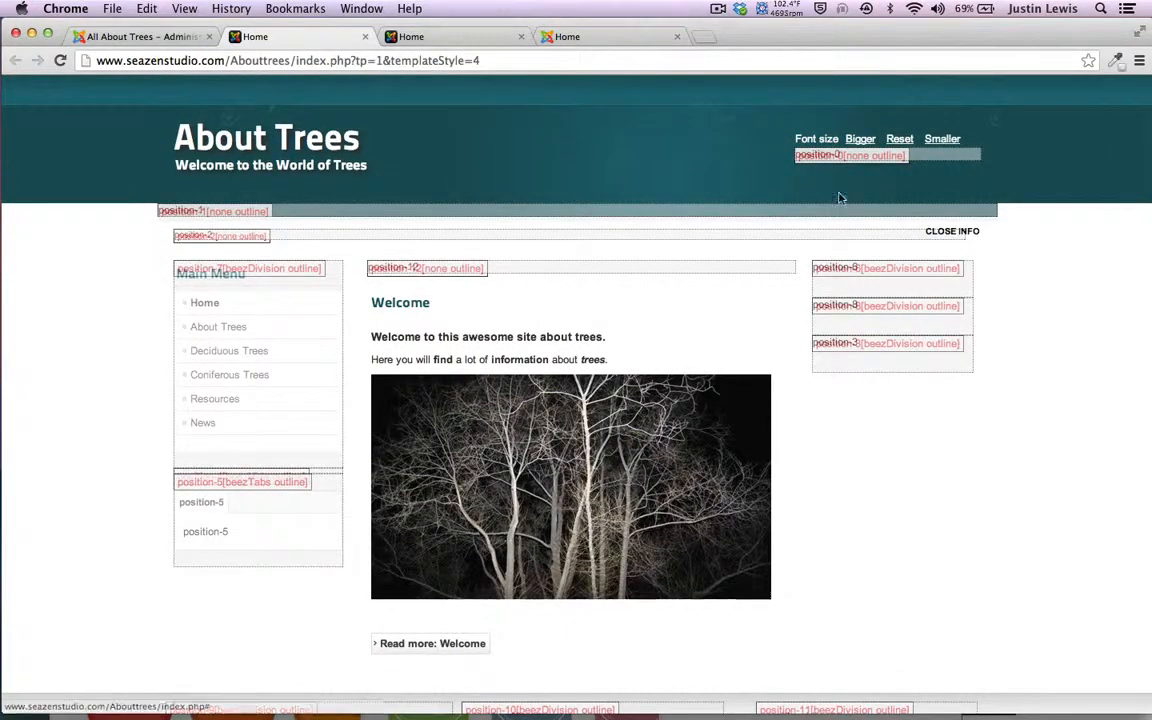
pyautogui.scroll(-3, 82, 535)
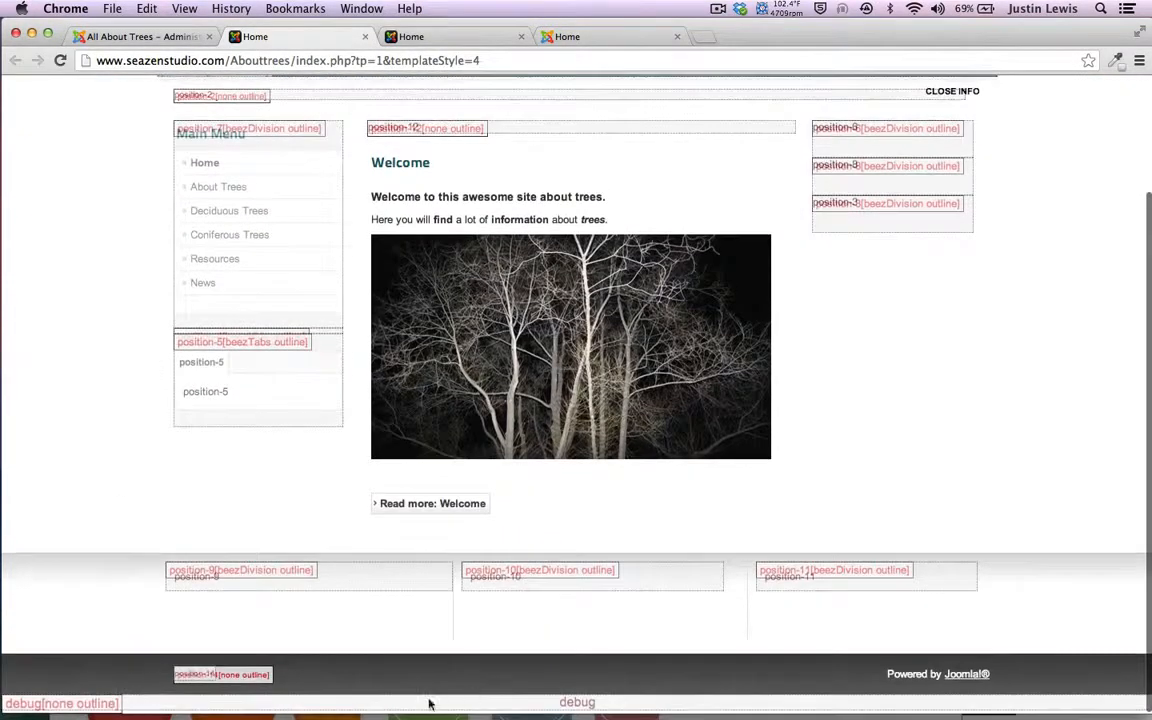
pyautogui.scroll(3, 17, 318)
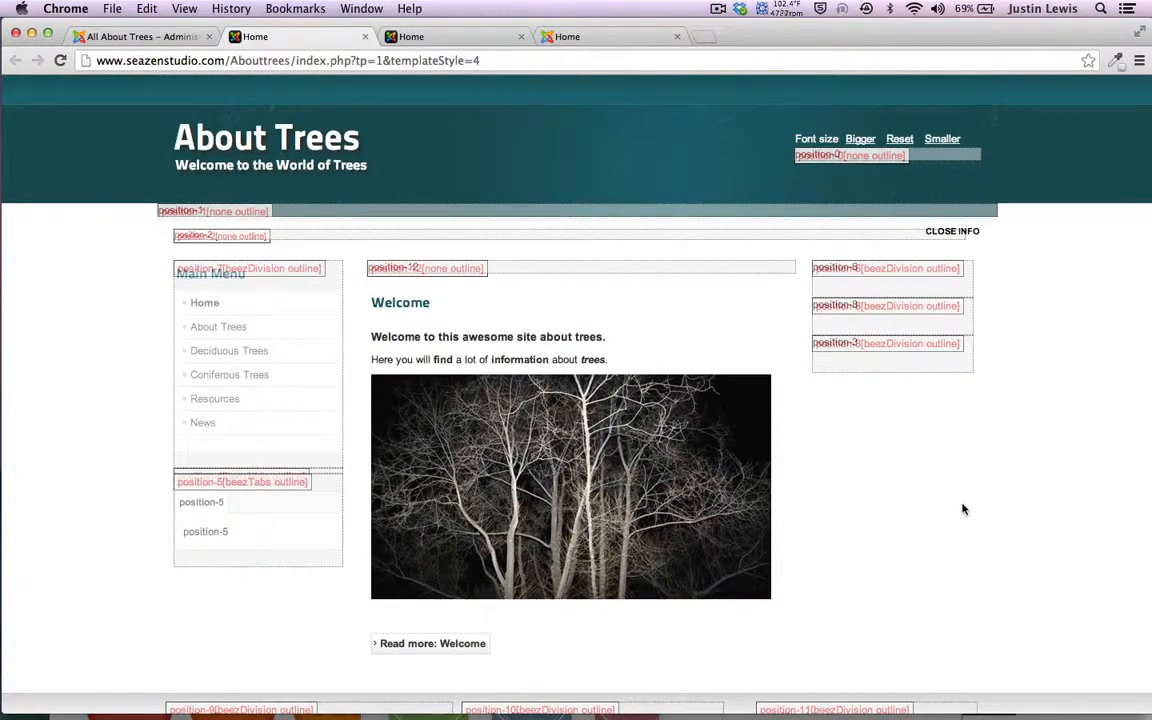
pyautogui.scroll(-2, 963, 512)
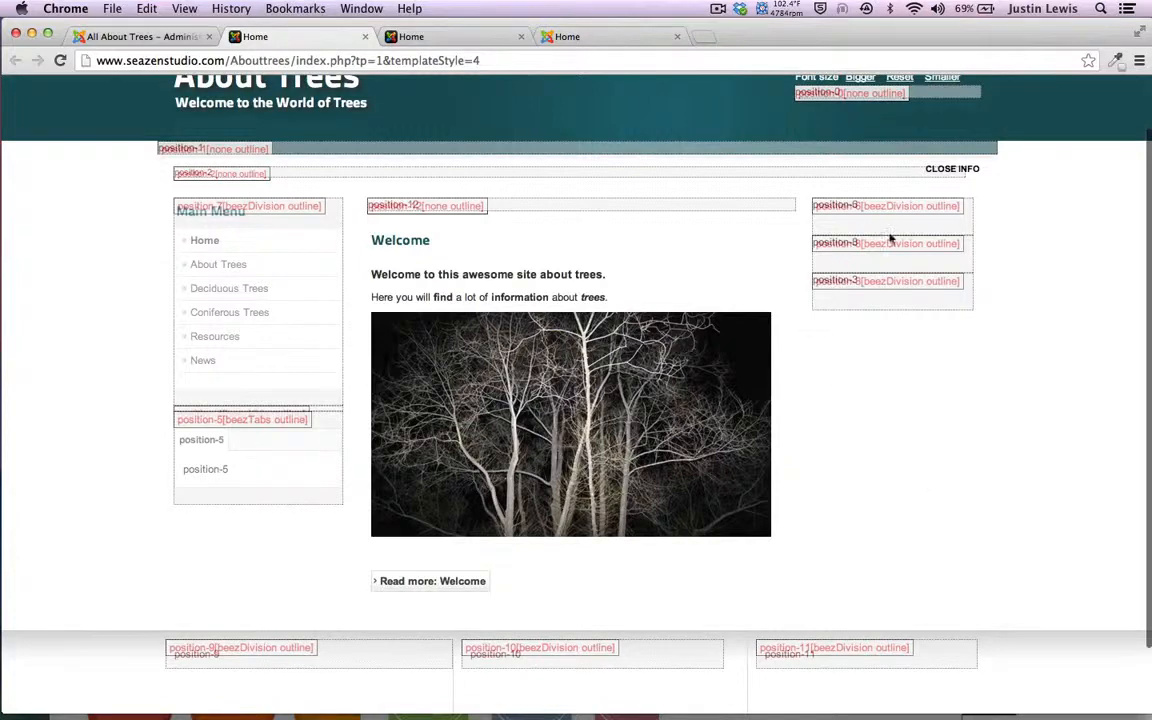
# Go back to the administration and create a new Custom HTML module in the Module Manager.
pyautogui.click(114, 36)
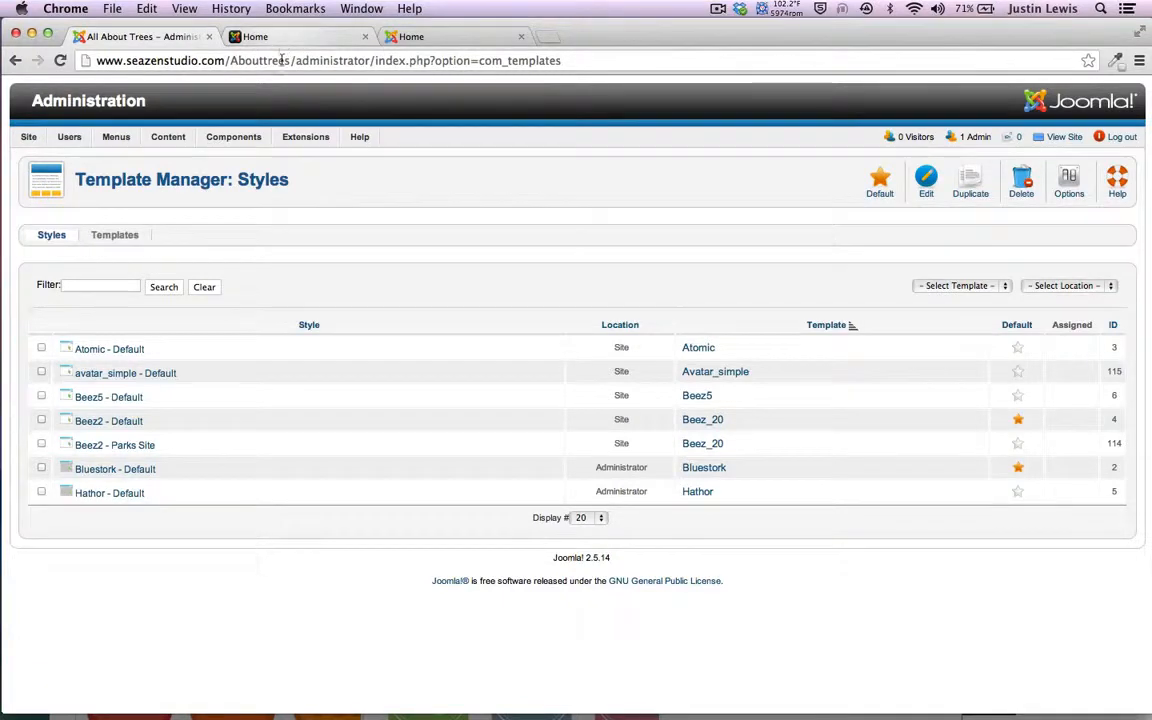
pyautogui.moveTo(297, 137)
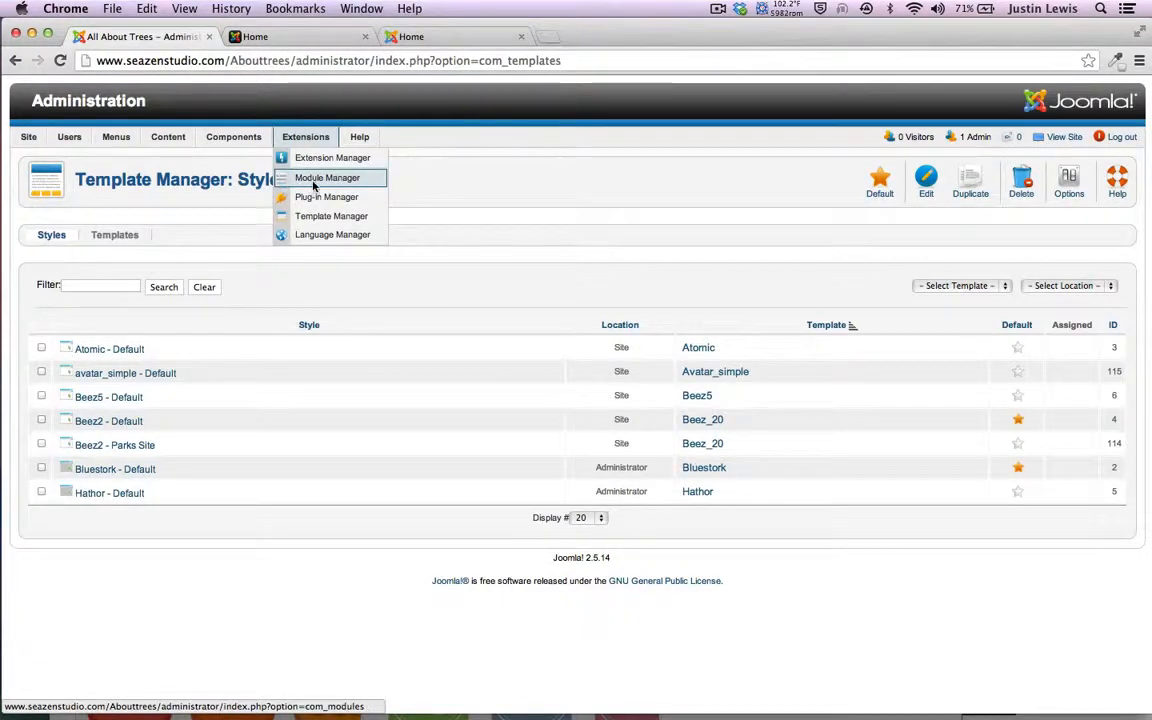
pyautogui.click(308, 178)
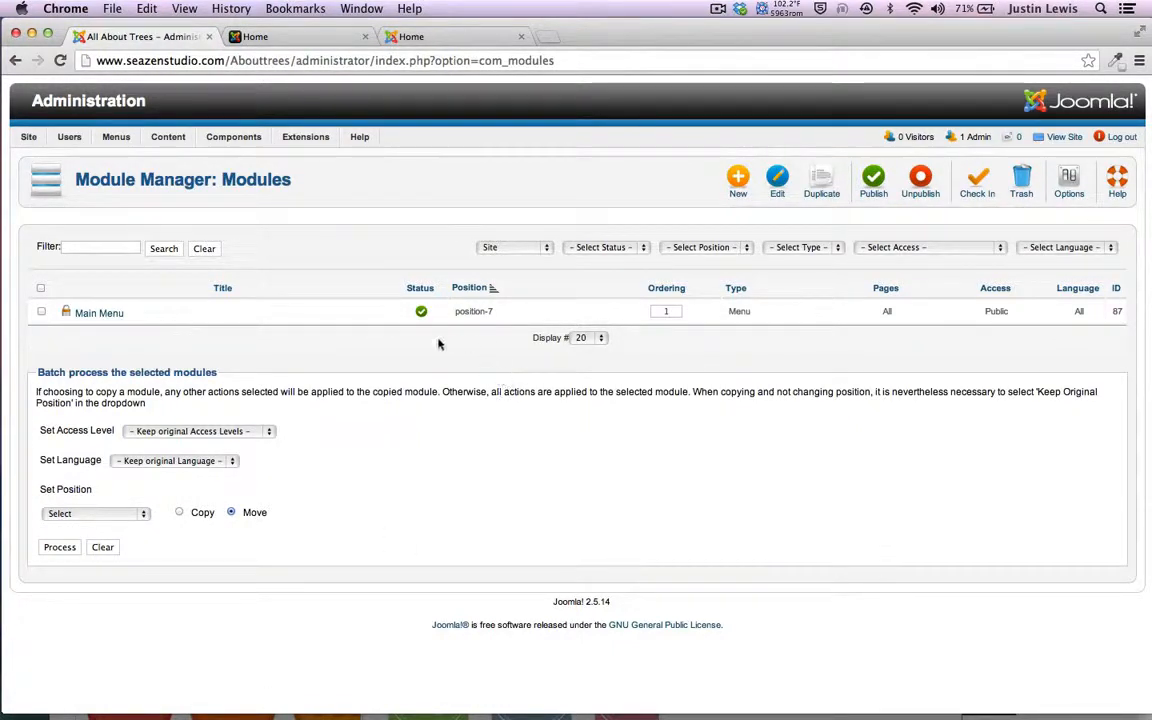
pyautogui.click(737, 175)
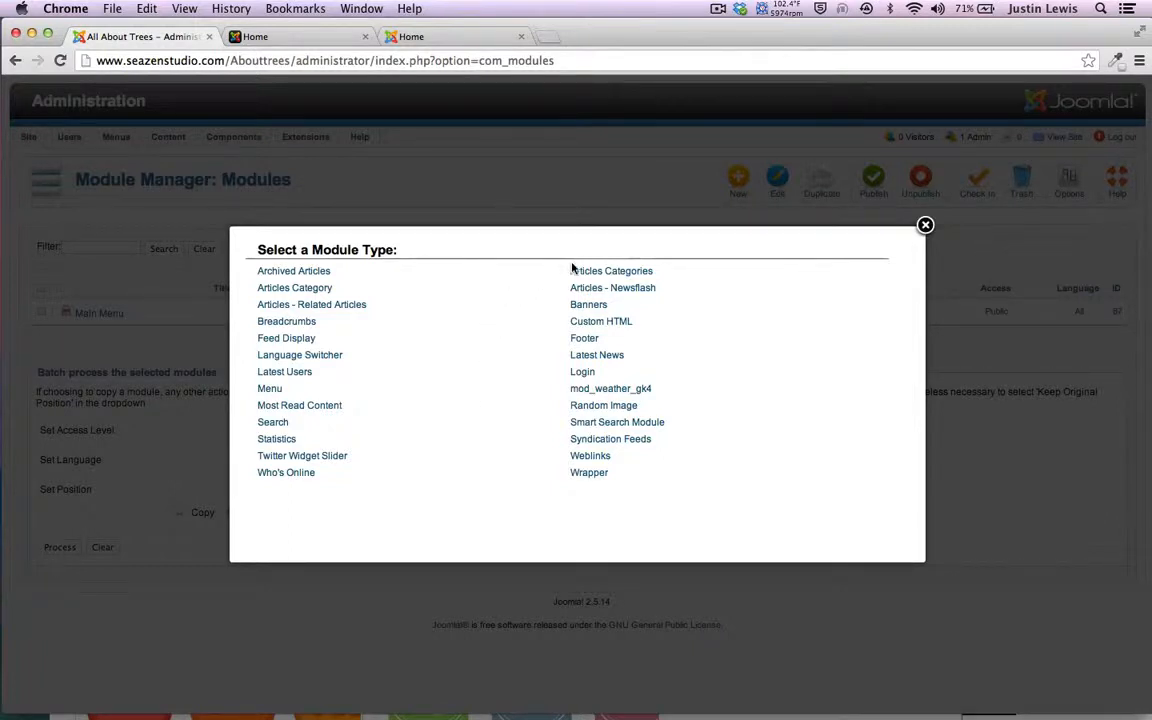
pyautogui.click(580, 322)
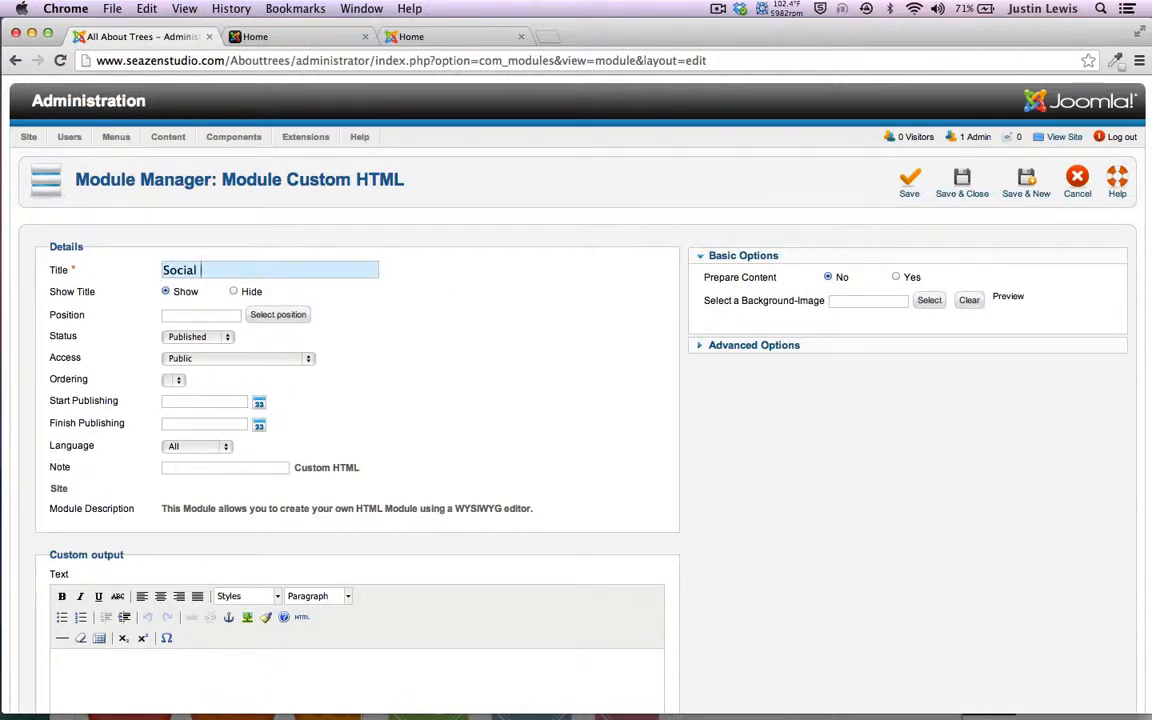
# Title the module "Social Media Links" and keep Show Title set to Show.
pyautogui.write('Media Links')
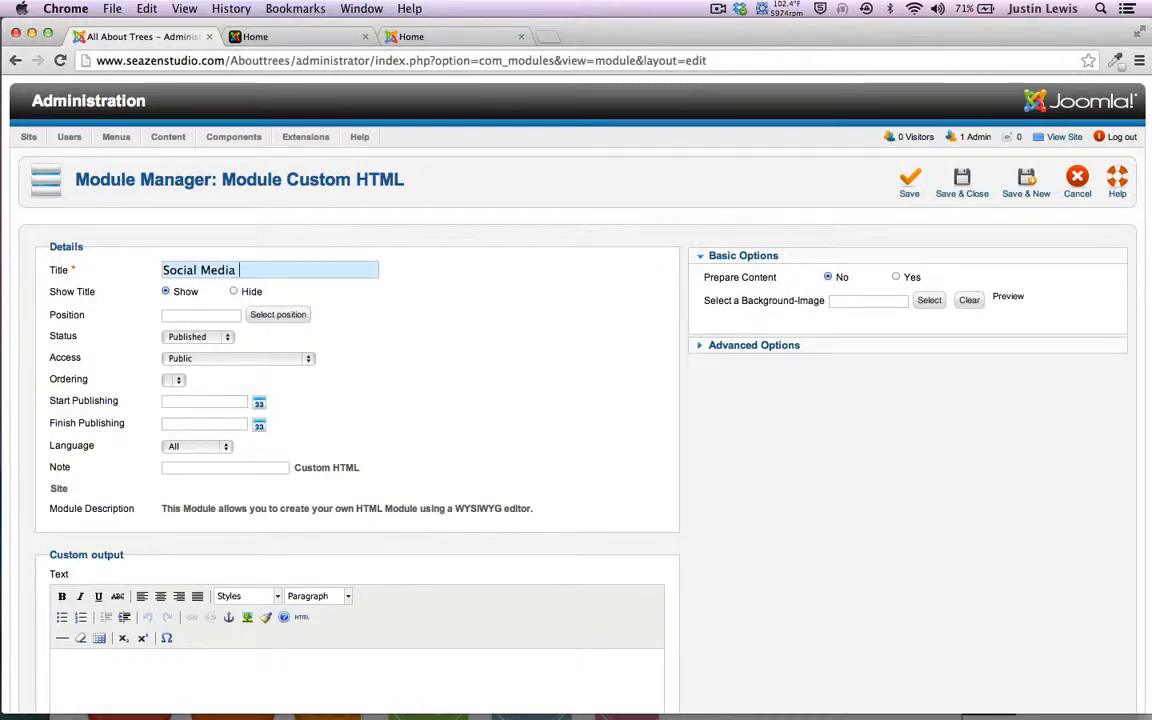
pyautogui.click(234, 291)
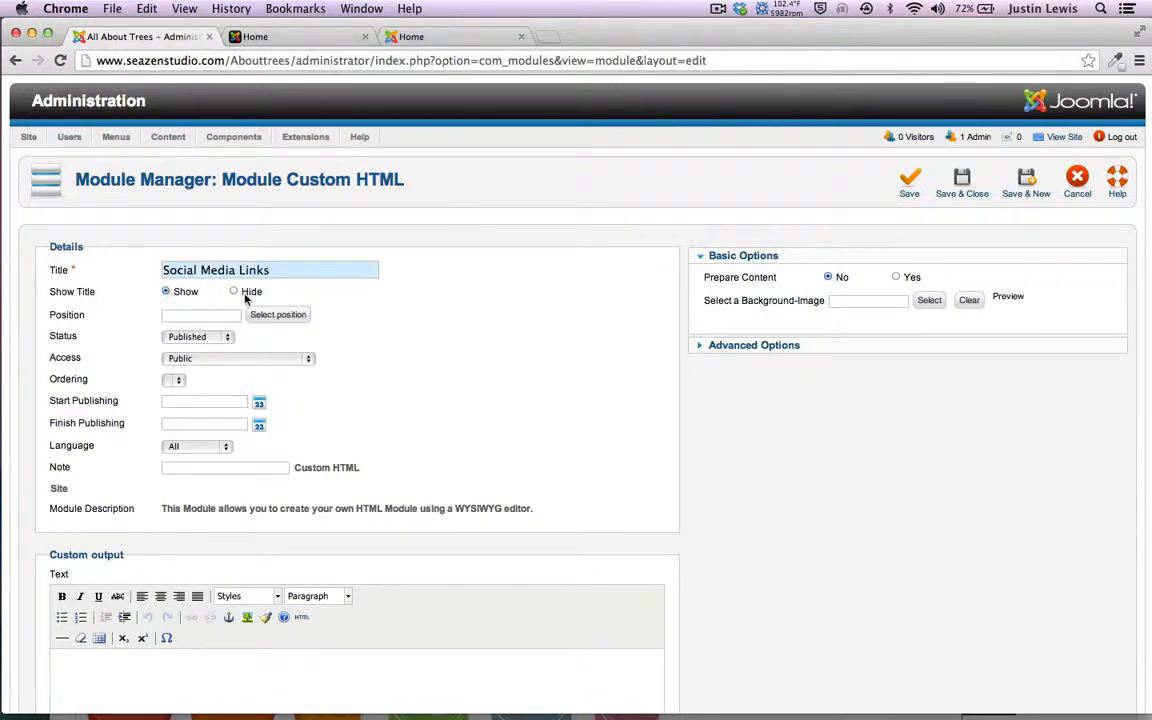
pyautogui.click(167, 291)
pyautogui.scroll(-3, 160, 300)
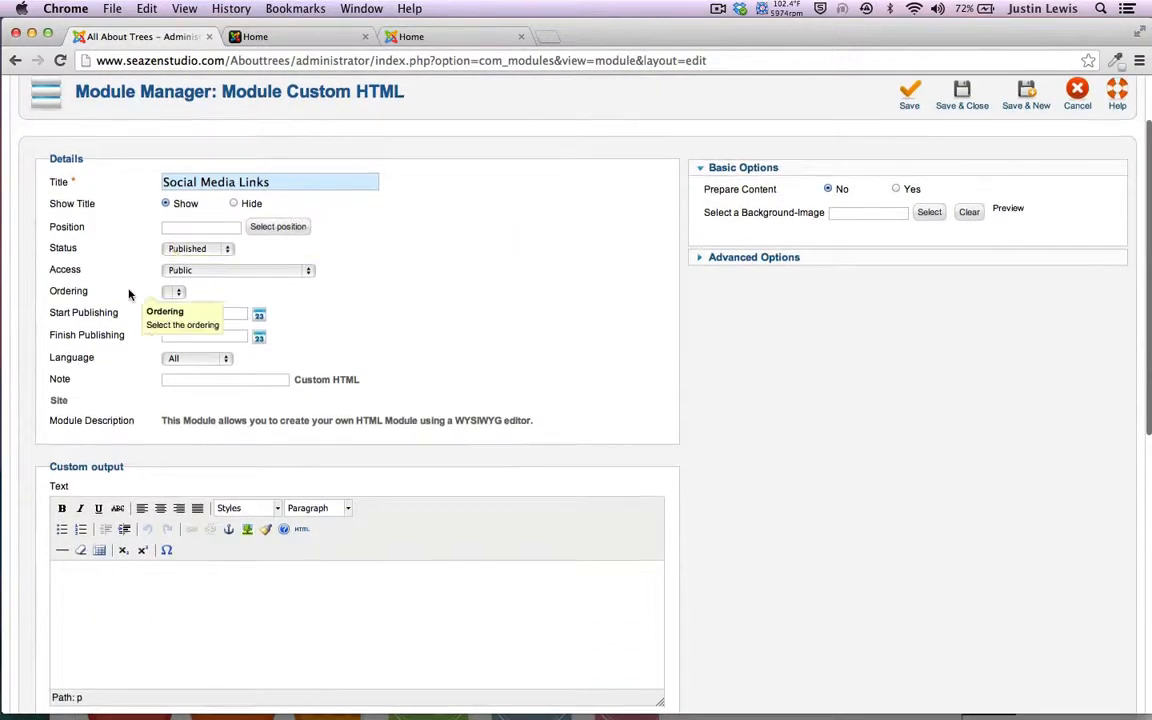
pyautogui.scroll(2, 455, 403)
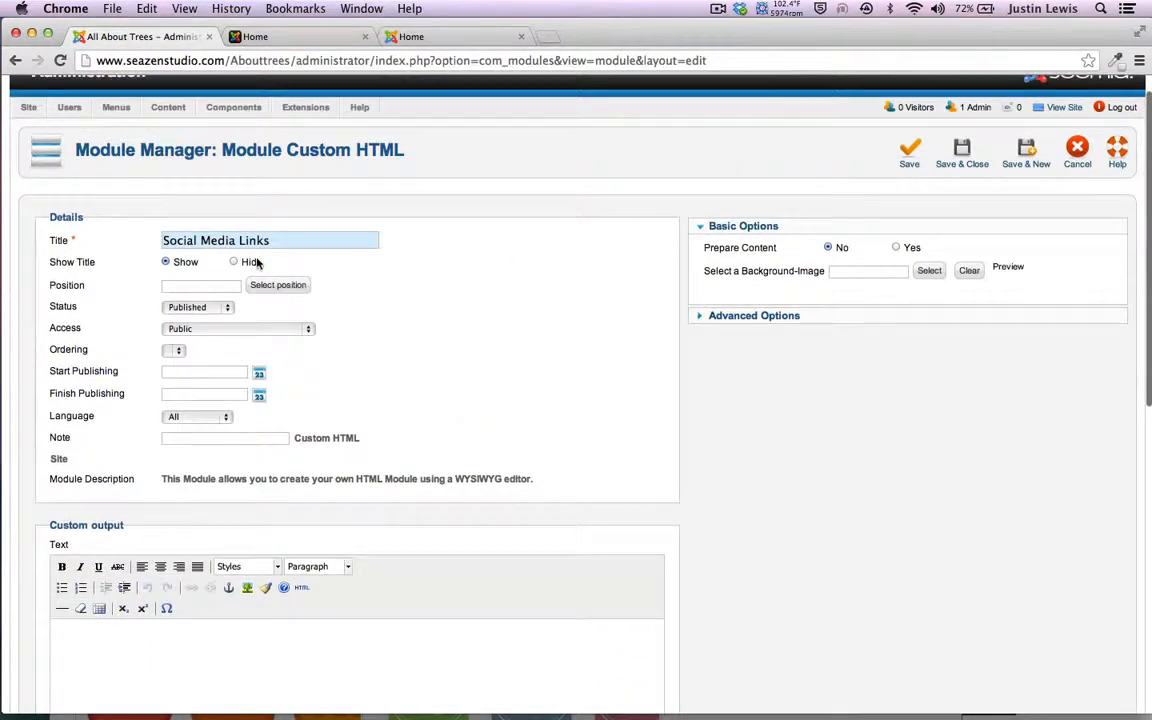
# Open the position selection for the module, set the list to display all positions, and look through them.
pyautogui.click(268, 286)
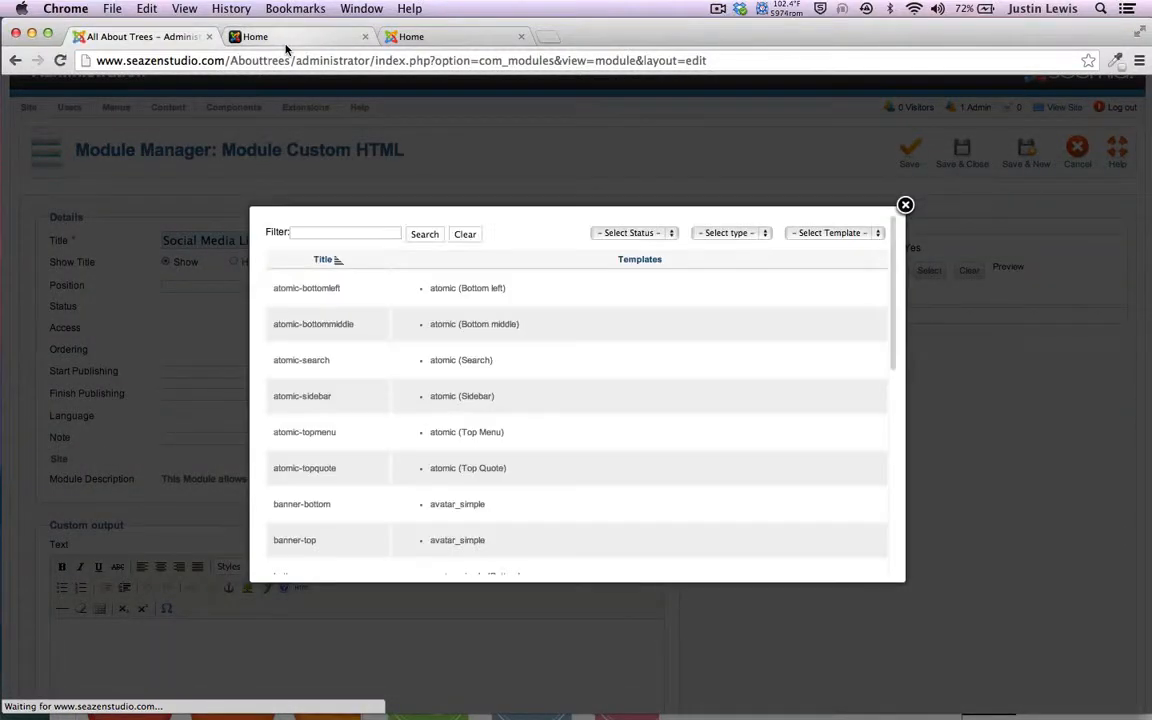
pyautogui.scroll(-3, 394, 321)
pyautogui.scroll(5, 394, 321)
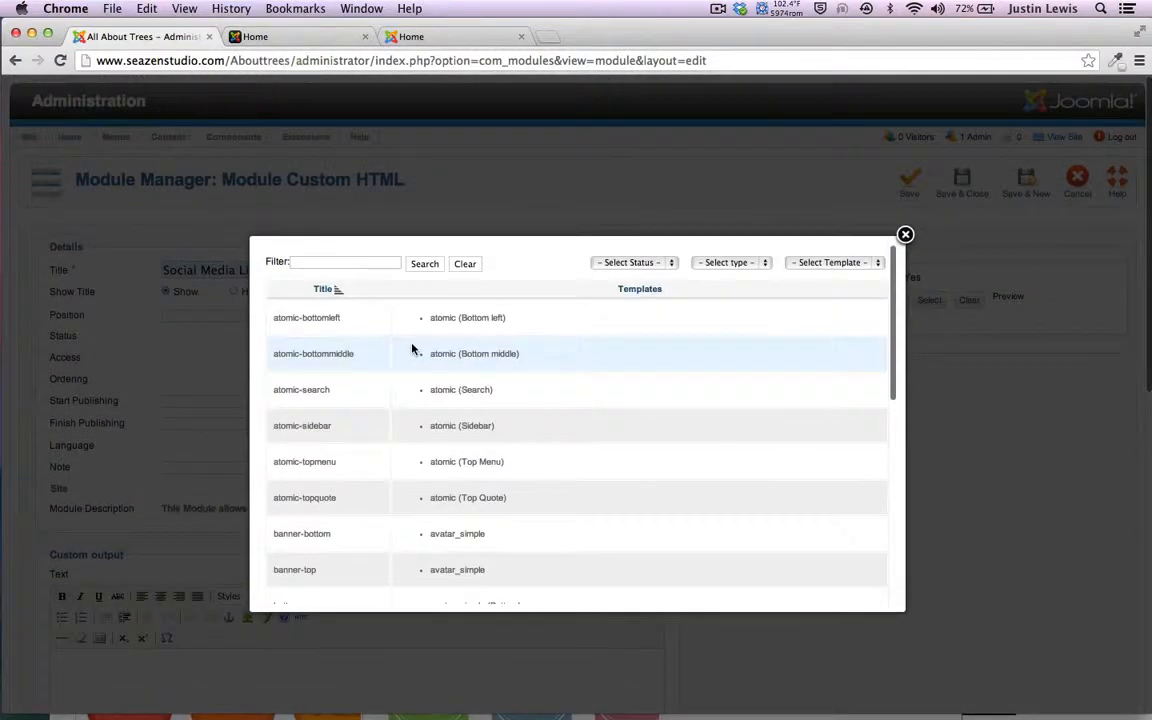
pyautogui.click(800, 262)
pyautogui.click(622, 324)
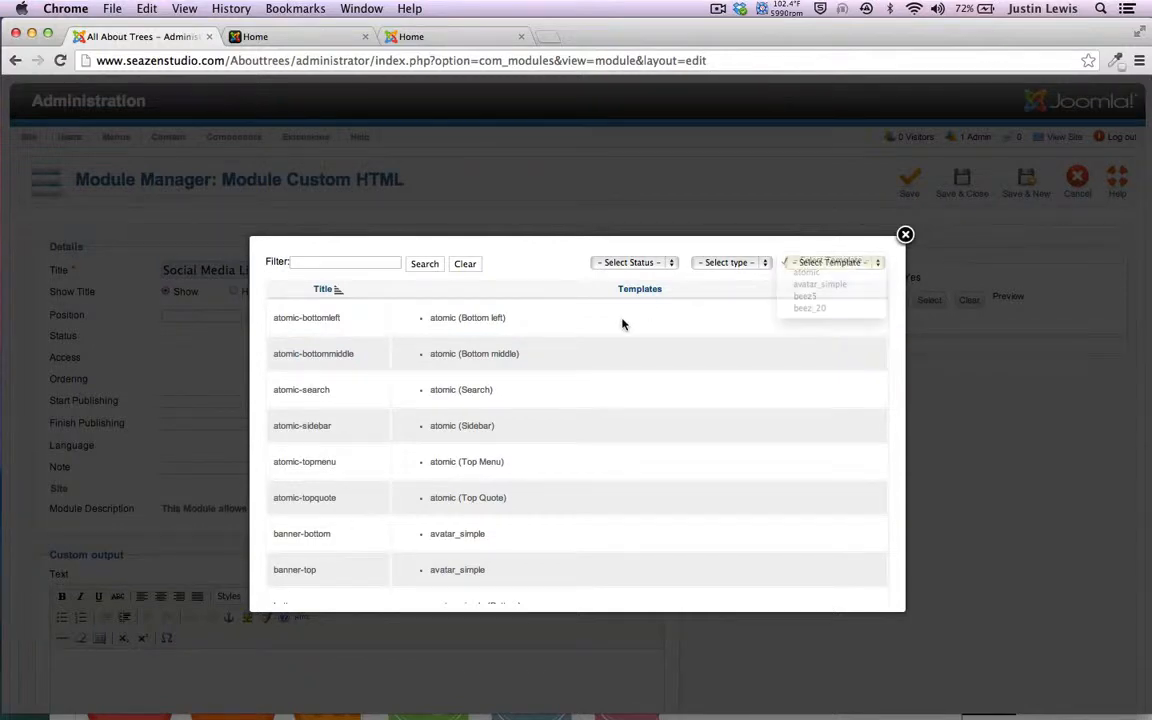
pyautogui.scroll(-10, 622, 404)
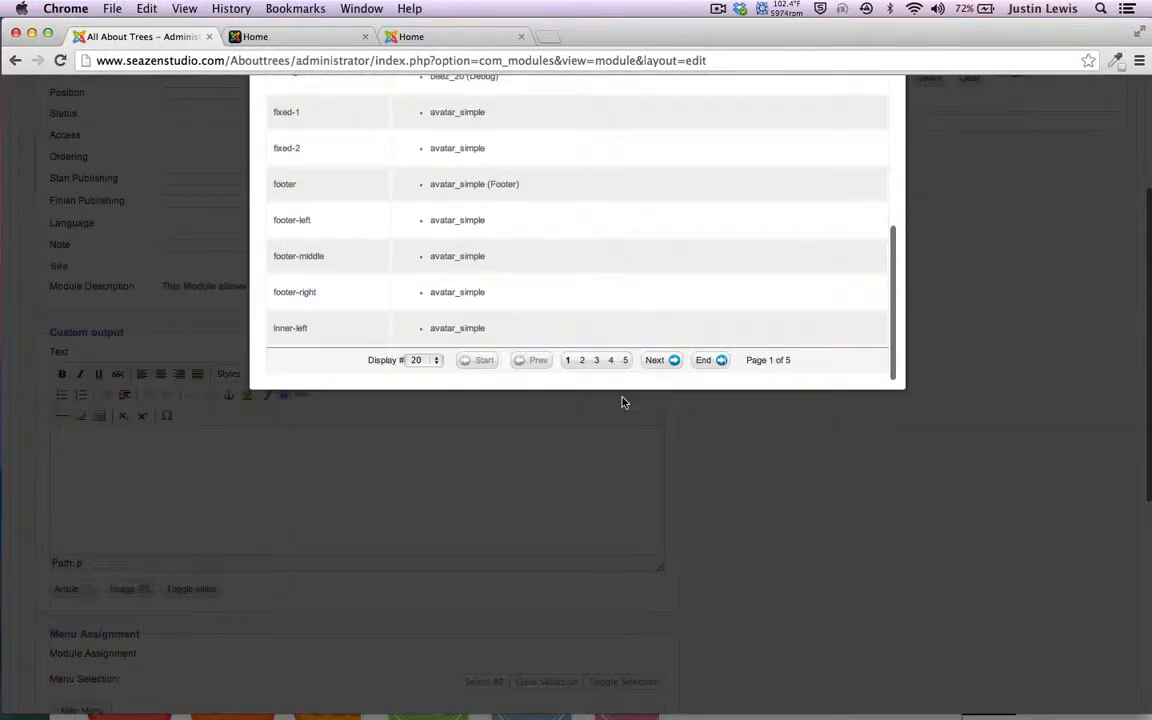
pyautogui.click(425, 360)
pyautogui.click(419, 420)
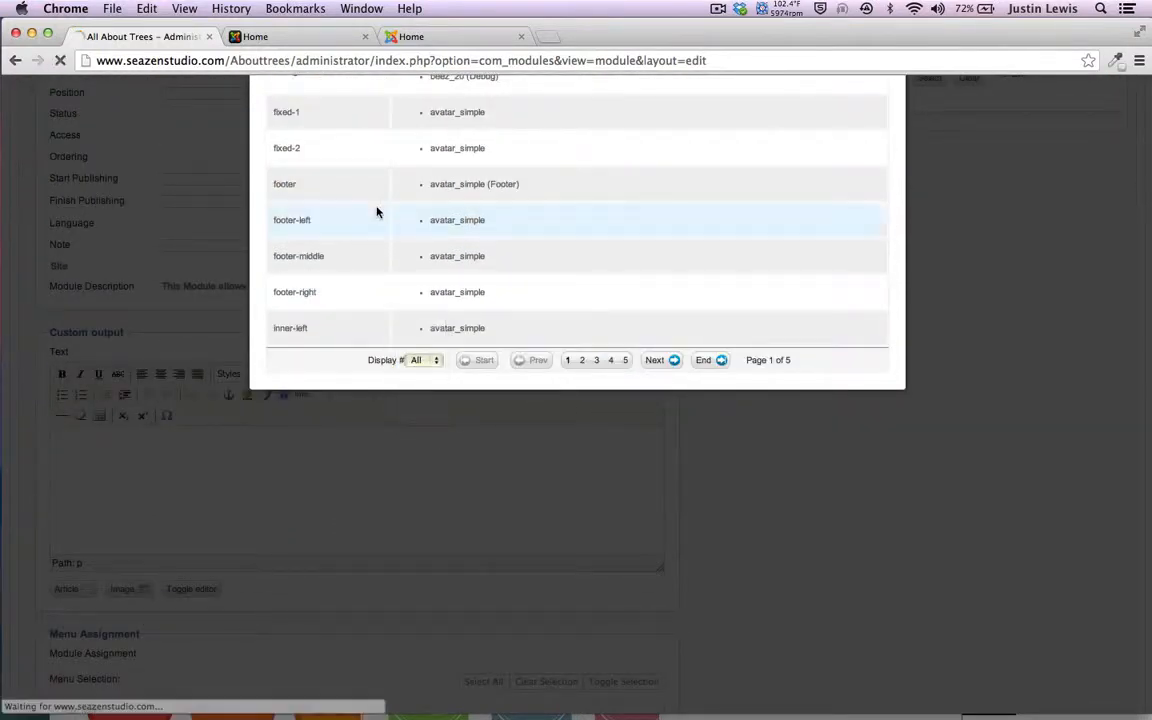
pyautogui.scroll(-2, 362, 212)
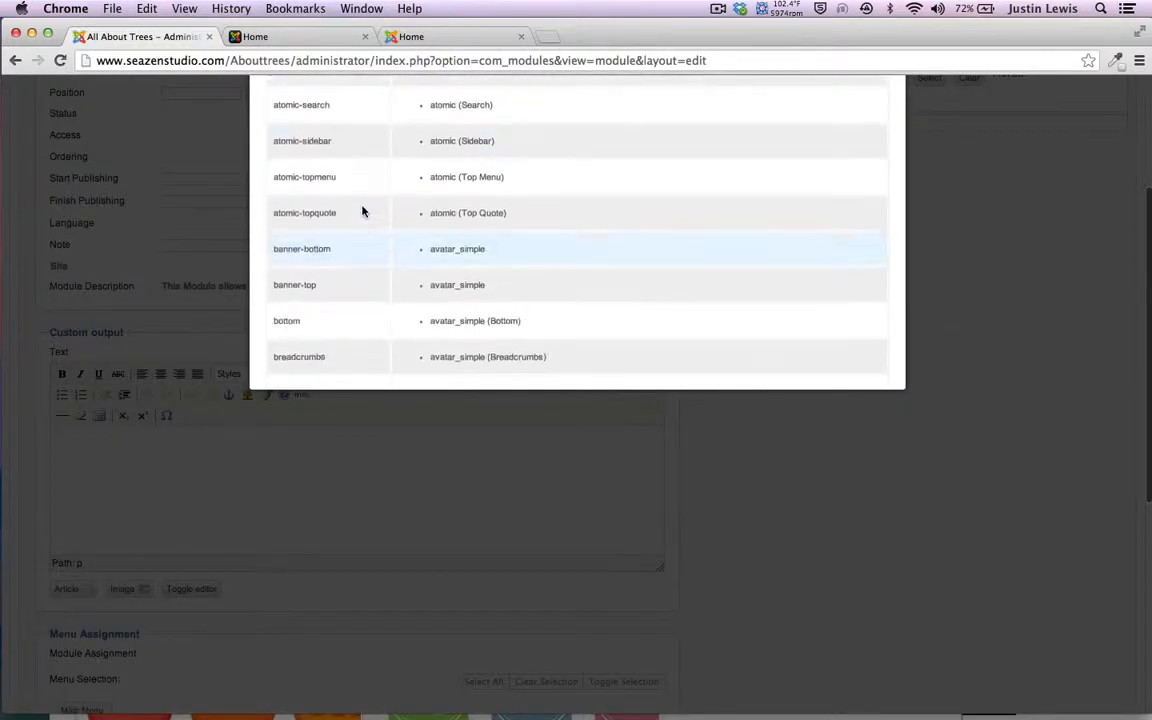
pyautogui.scroll(6, 363, 211)
pyautogui.scroll(-8, 406, 405)
pyautogui.scroll(-15, 406, 405)
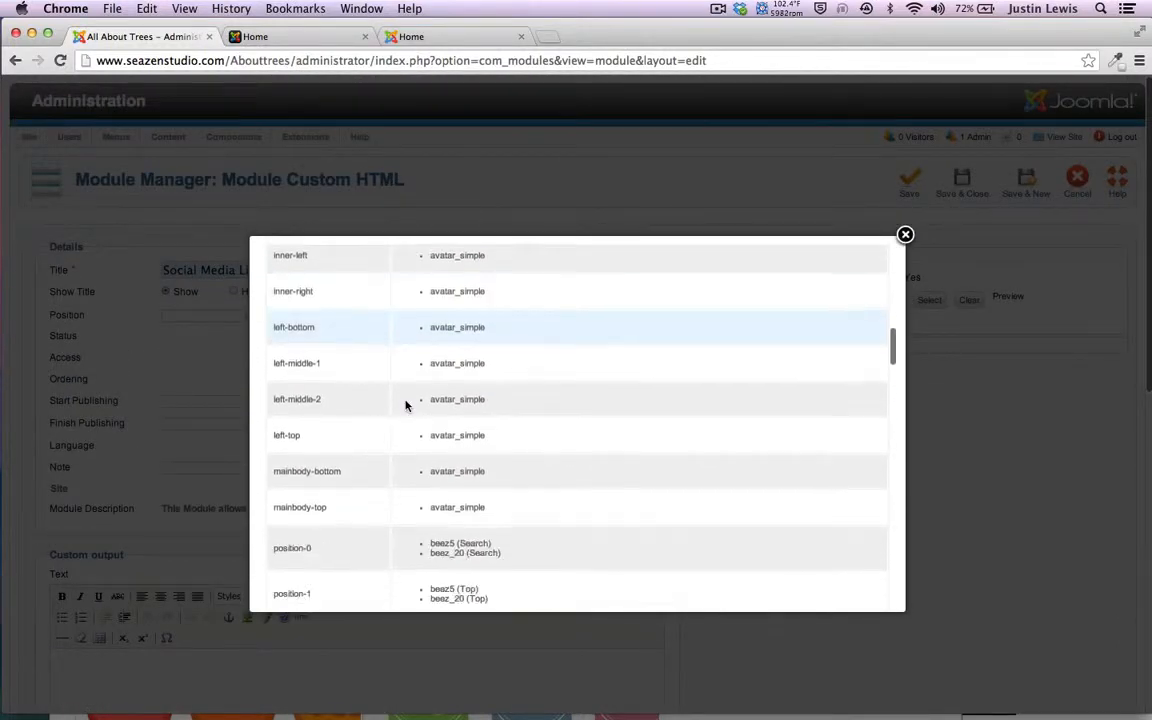
pyautogui.scroll(15, 406, 405)
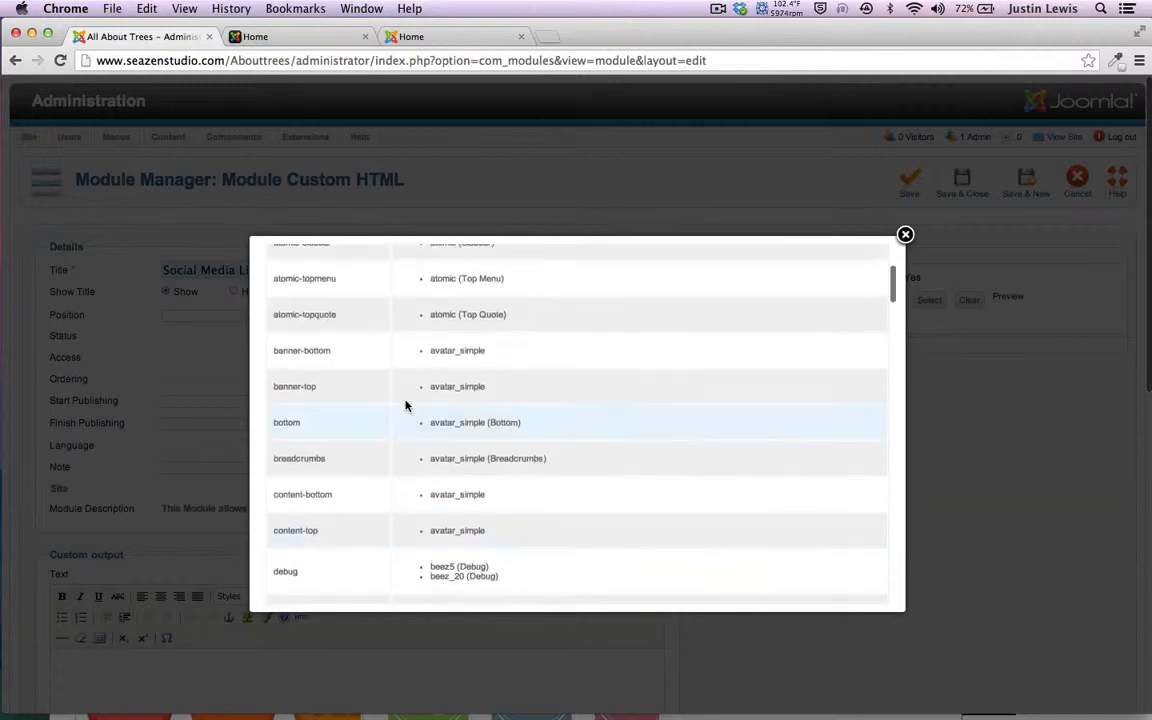
# Filter the positions by the beez_20 template and assign the module to position-6.
pyautogui.click(812, 261)
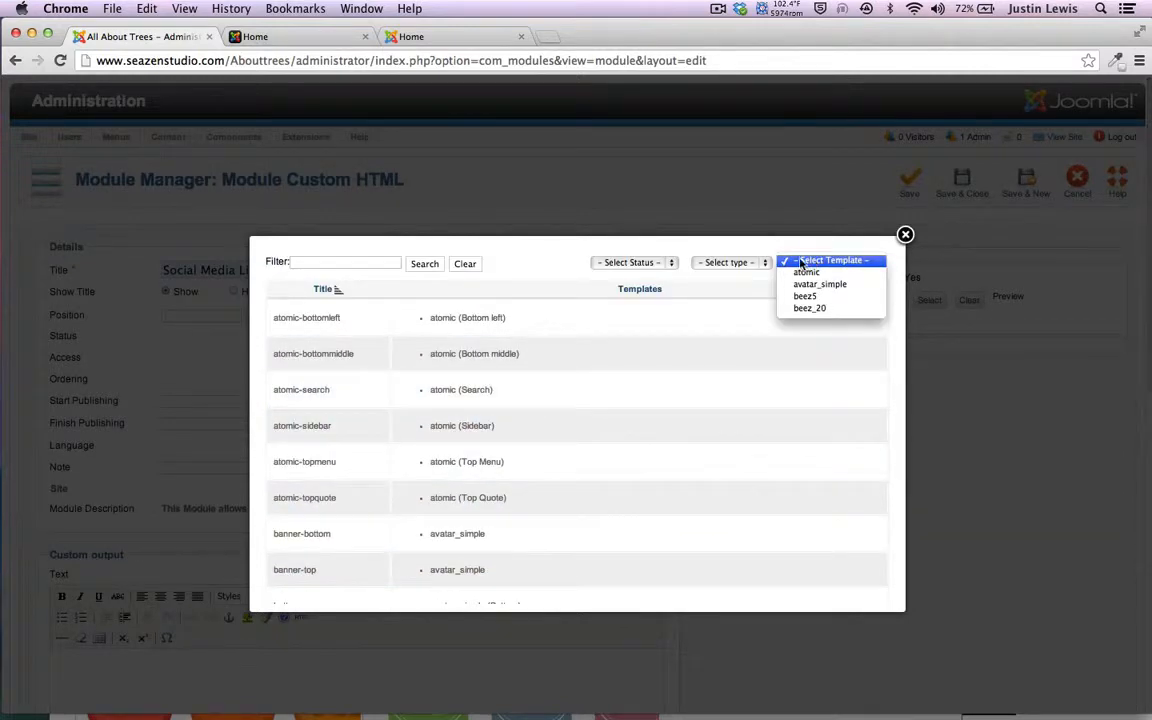
pyautogui.click(798, 315)
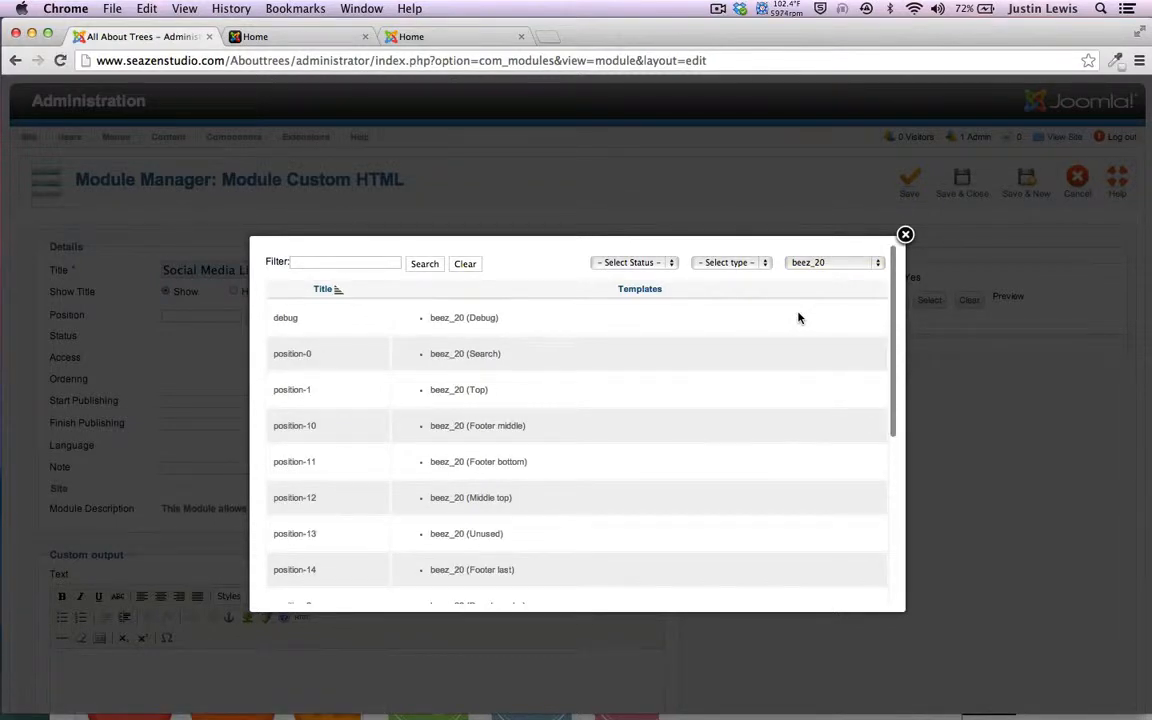
pyautogui.scroll(-5, 309, 406)
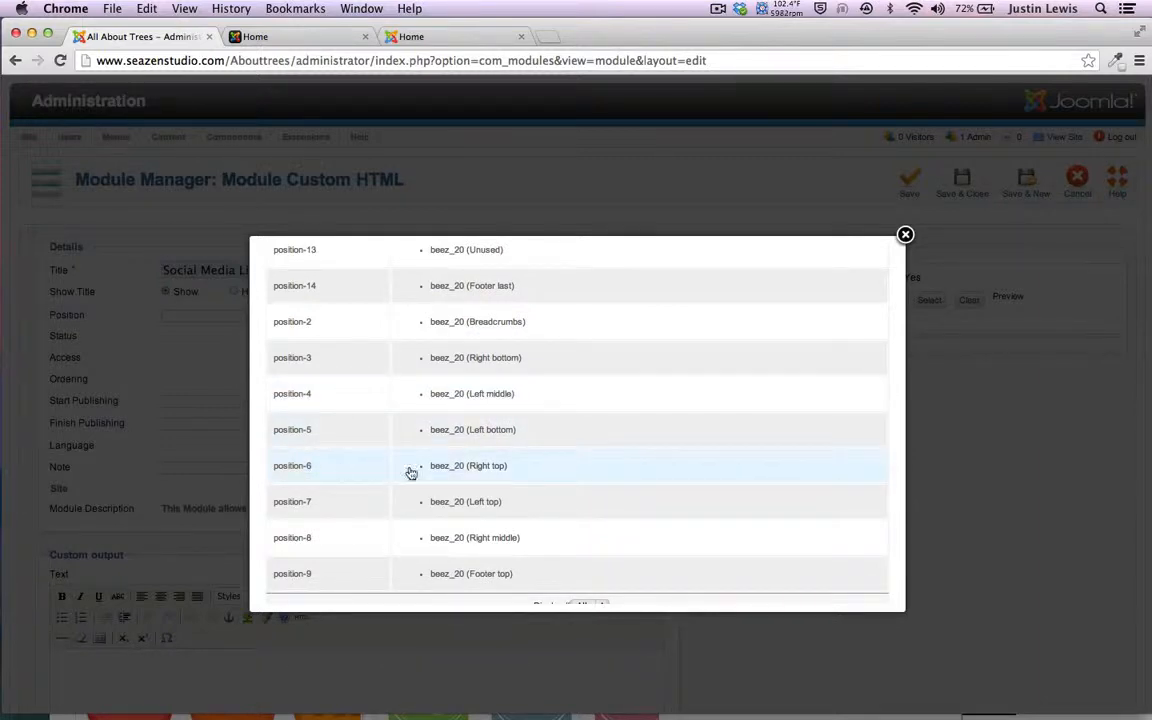
pyautogui.click(295, 466)
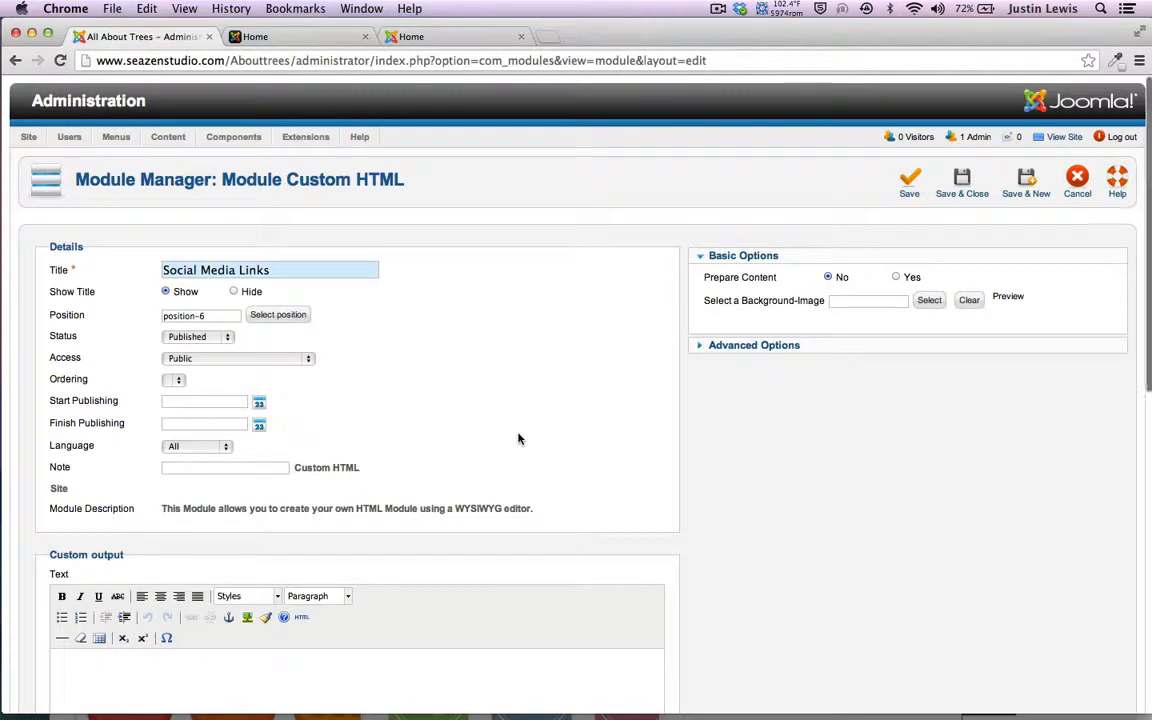
pyautogui.scroll(-2, 518, 438)
pyautogui.scroll(-6, 518, 438)
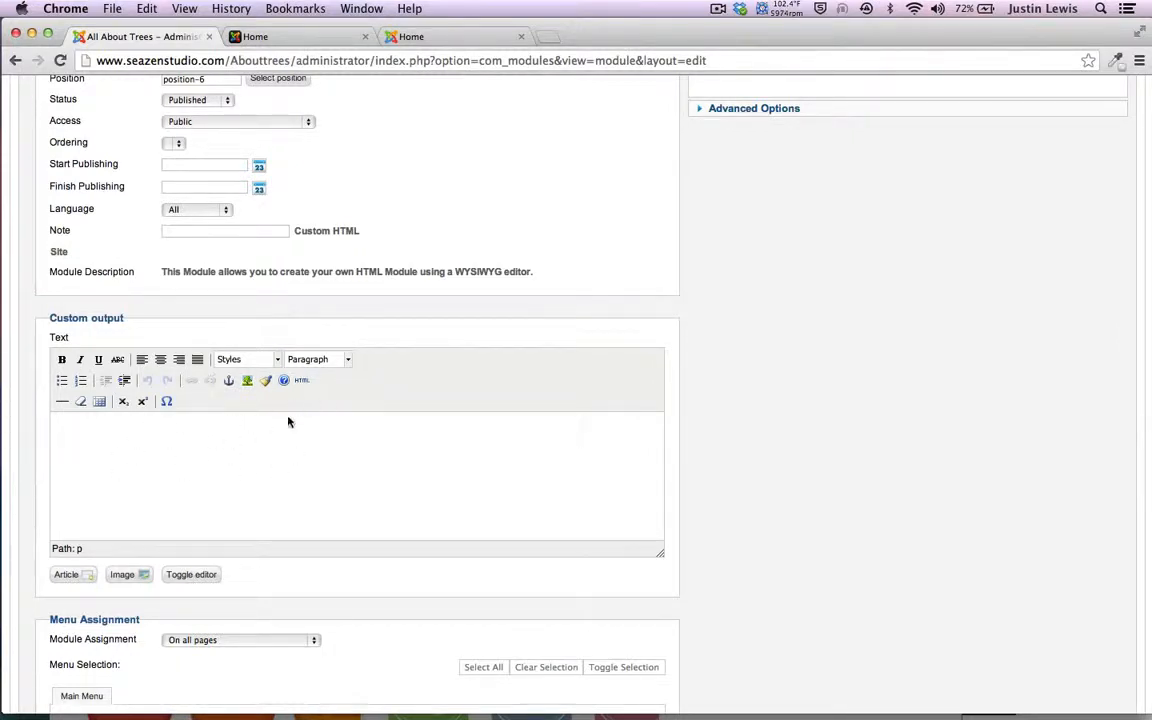
# View the site's home page where the module will appear and return to the module form.
pyautogui.scroll(1, 286, 432)
pyautogui.click(258, 37)
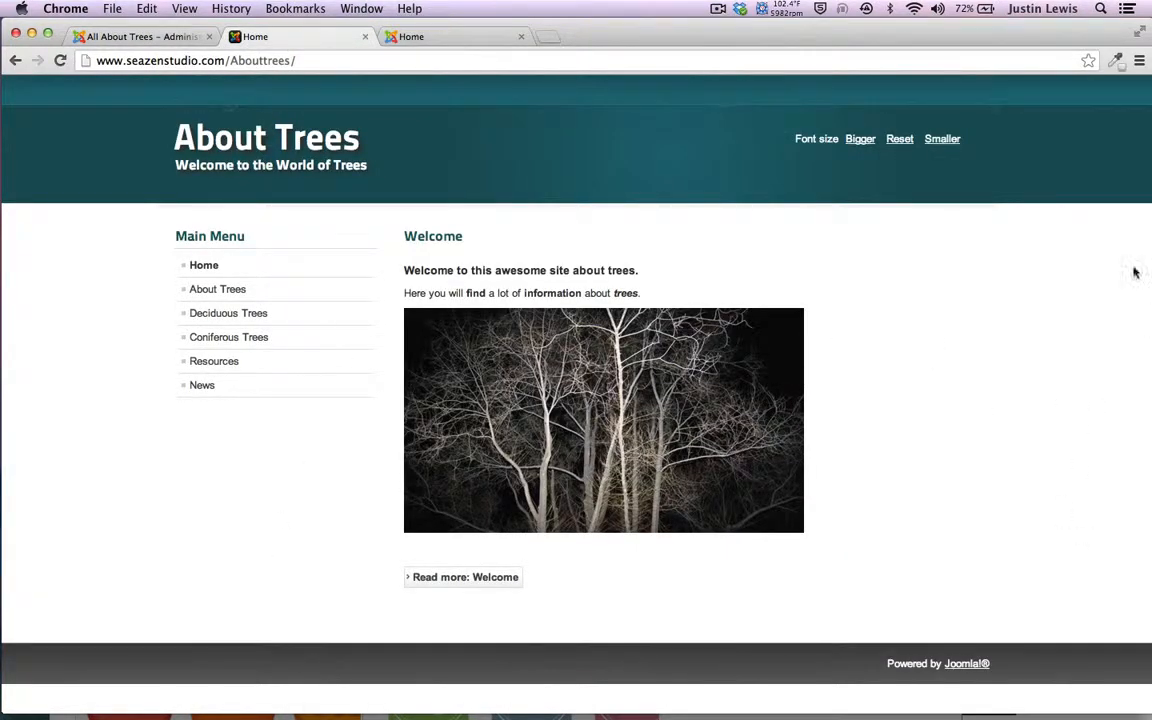
pyautogui.click(108, 36)
# Review the Menu Assignment section and its Module Assignment choices, keeping On all pages selected.
pyautogui.scroll(-3, 625, 554)
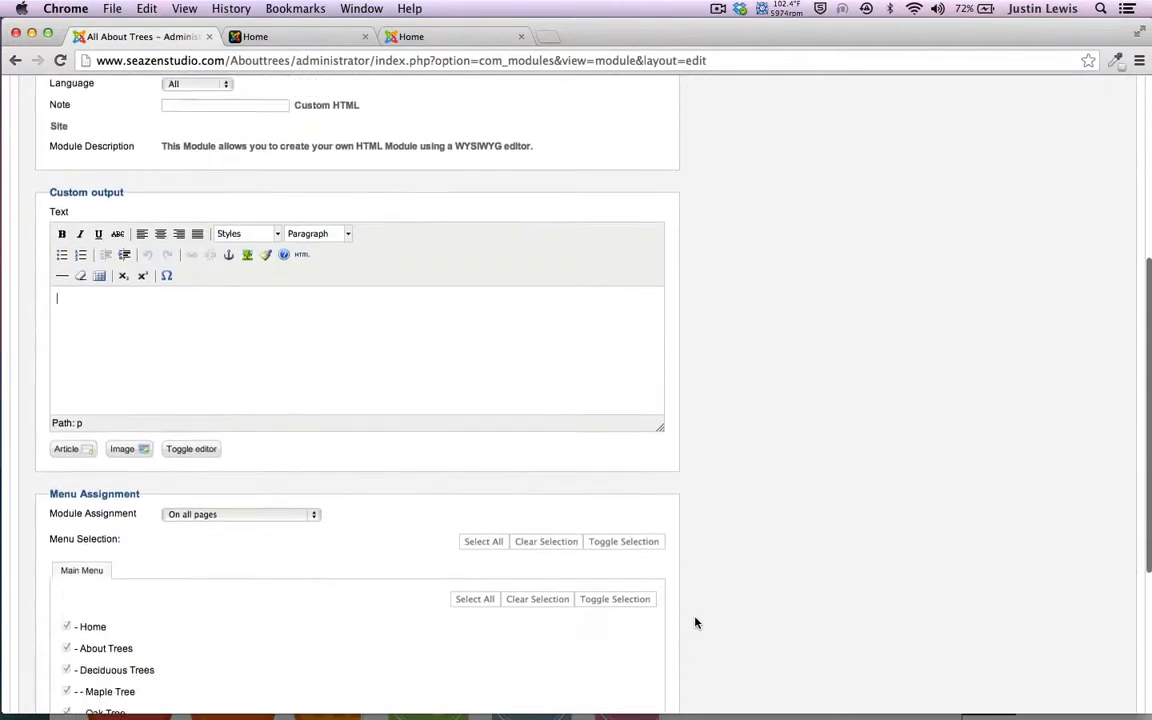
pyautogui.scroll(-2, 697, 622)
pyautogui.scroll(3, 697, 622)
pyautogui.scroll(-1, 697, 622)
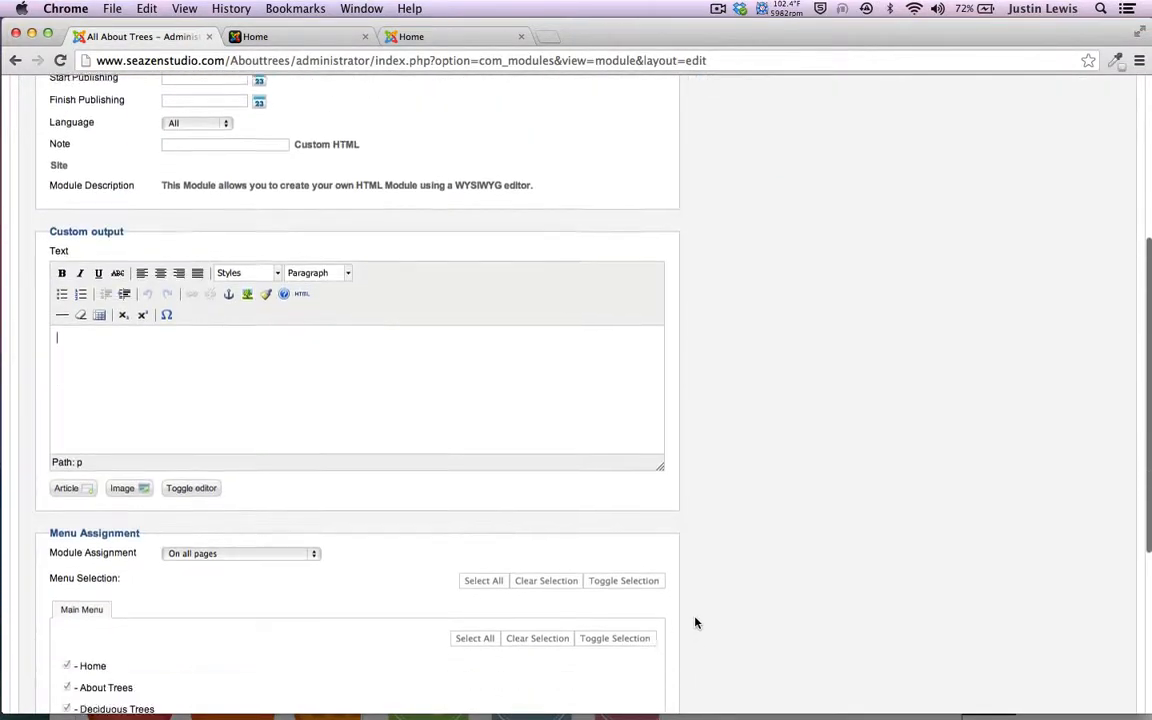
pyautogui.scroll(-4, 697, 622)
pyautogui.scroll(-2, 127, 364)
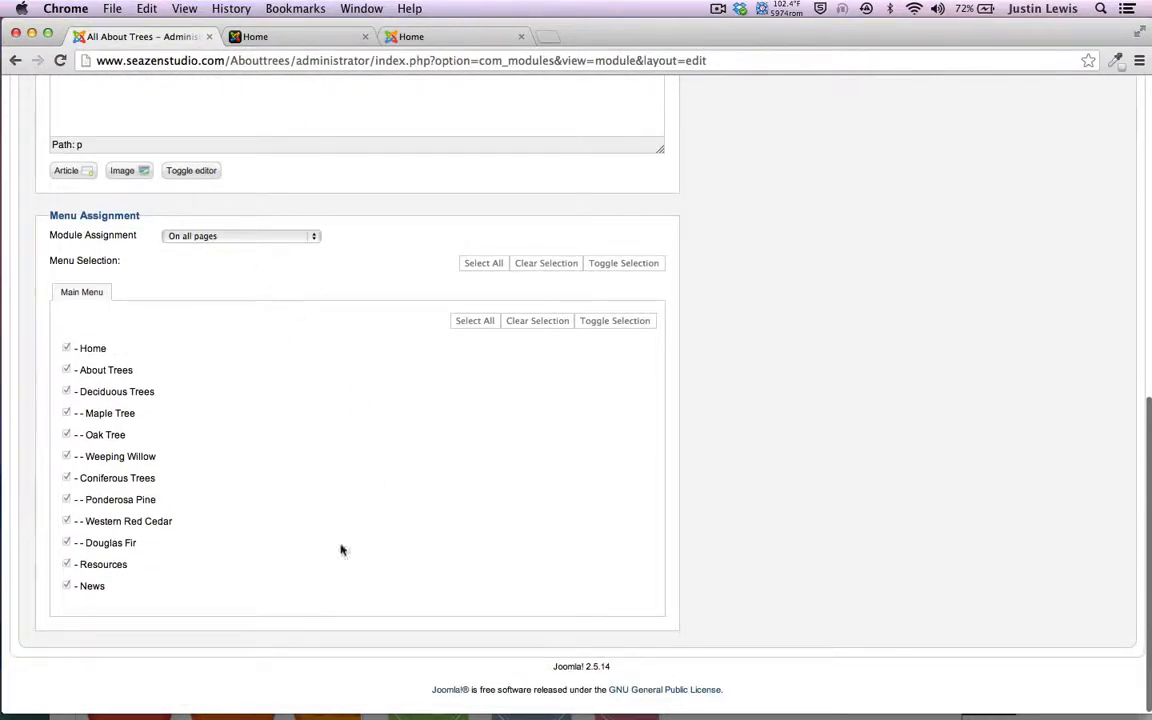
pyautogui.click(188, 237)
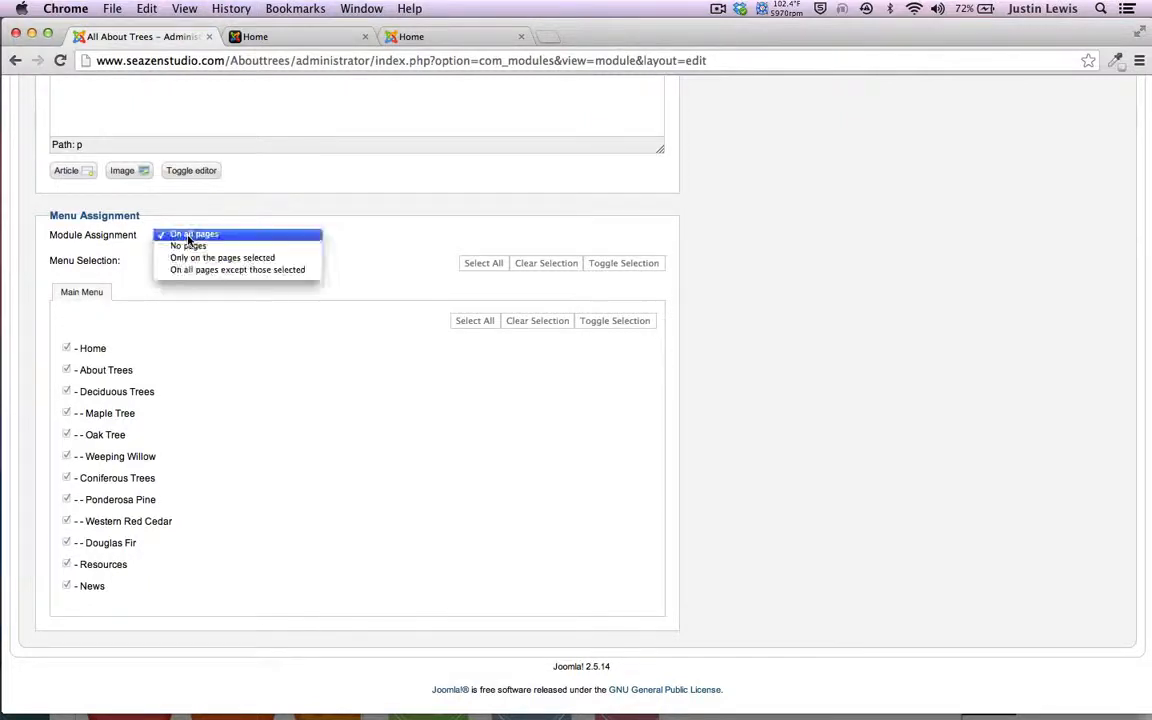
pyautogui.click(104, 251)
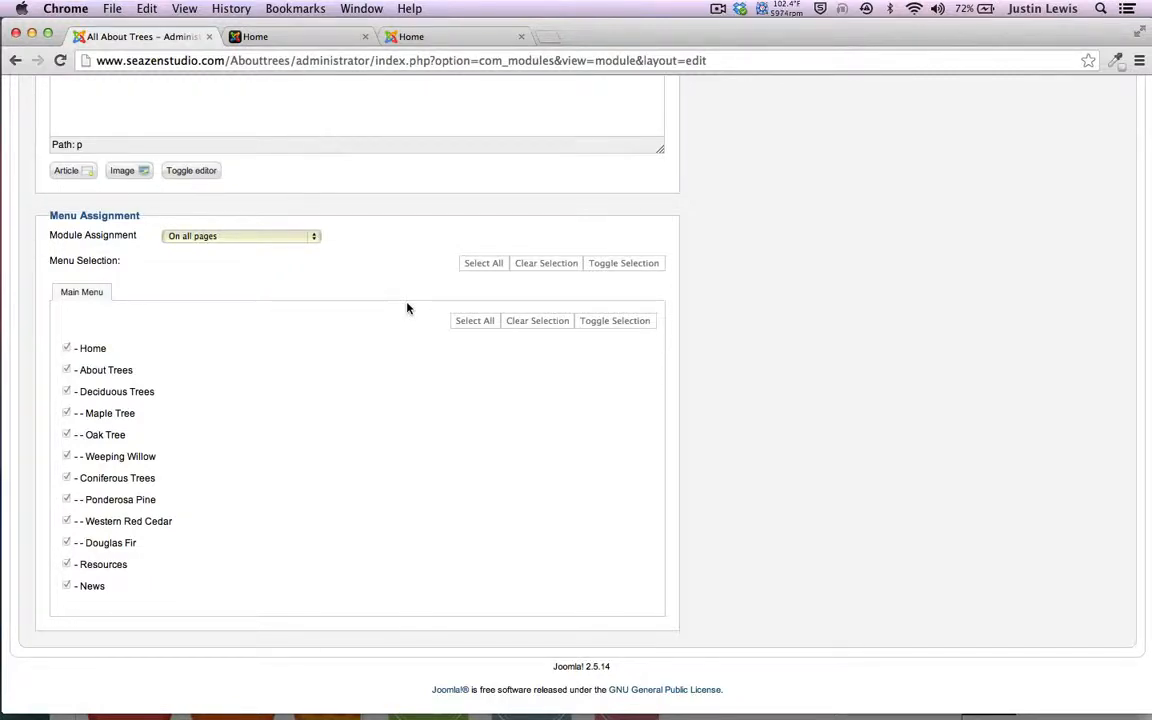
pyautogui.scroll(10, 407, 308)
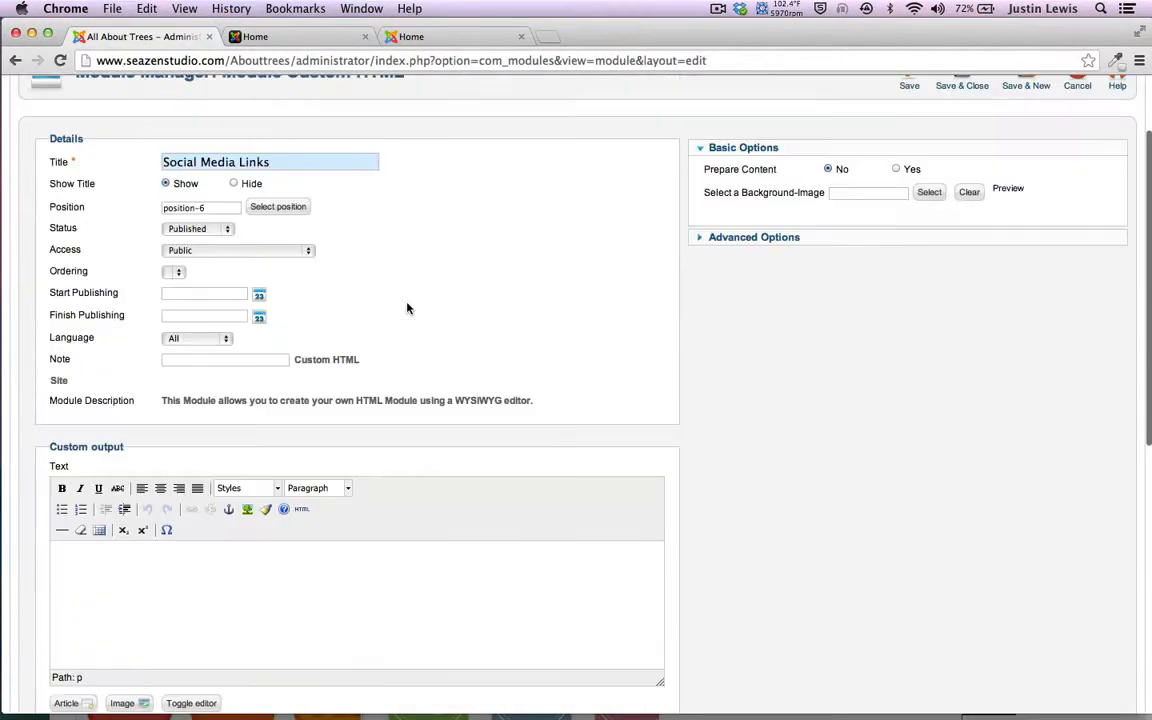
pyautogui.scroll(-10, 407, 308)
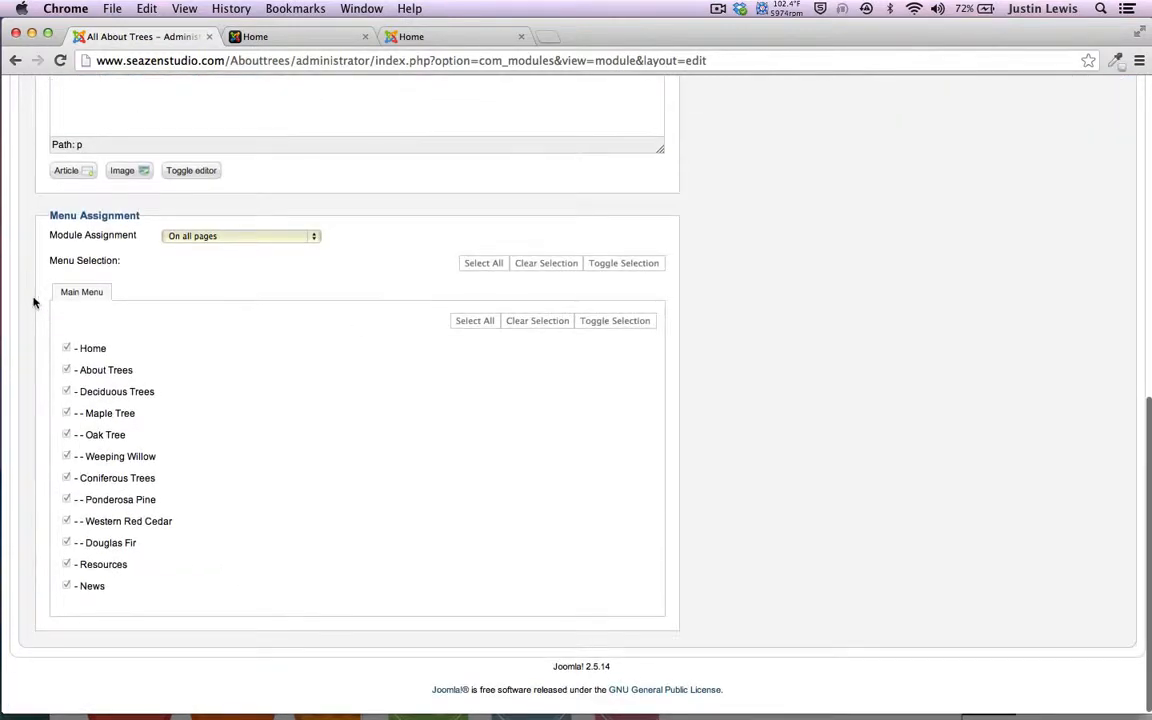
pyautogui.scroll(5, 237, 464)
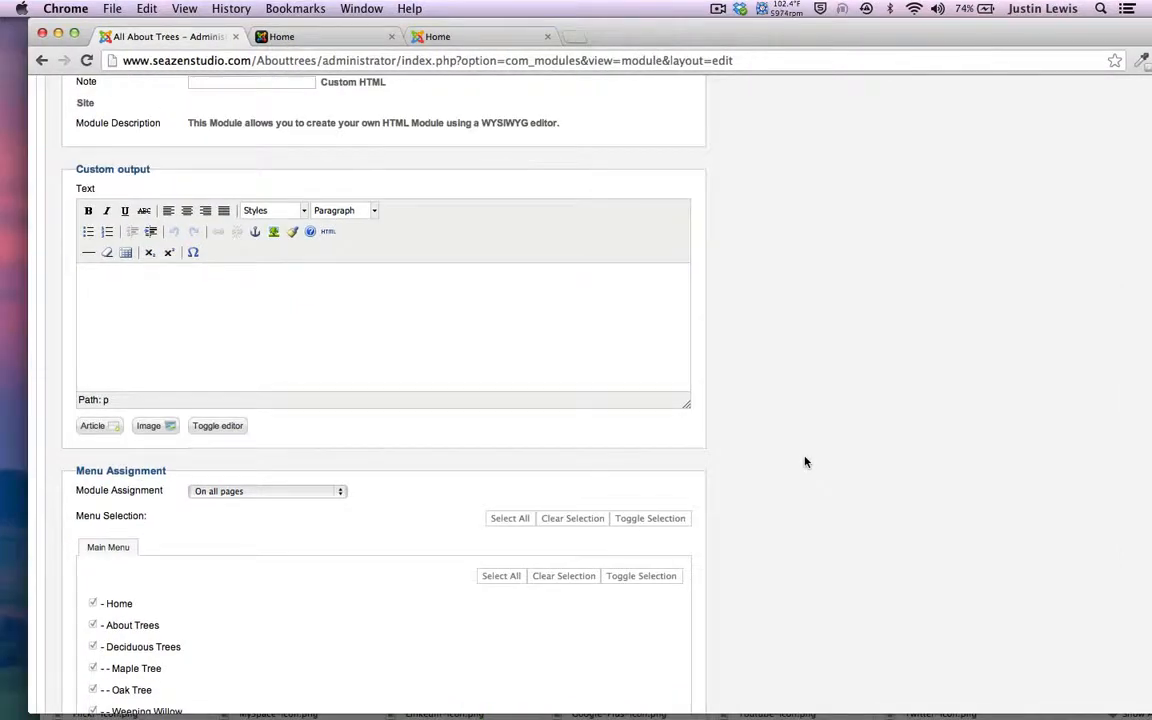
# Open the administration control panel in a second browser tab and go to its Media Manager.
pyautogui.scroll(10, 806, 462)
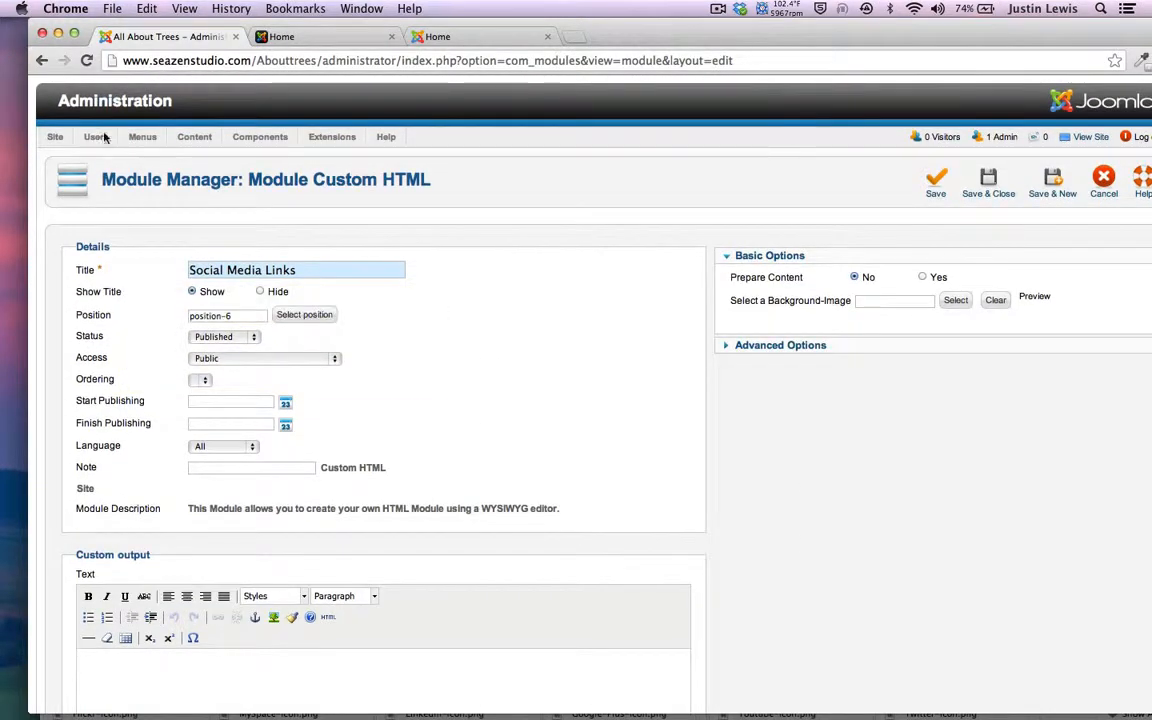
pyautogui.keyDown('super'); pyautogui.click(105, 105); pyautogui.keyUp('super')
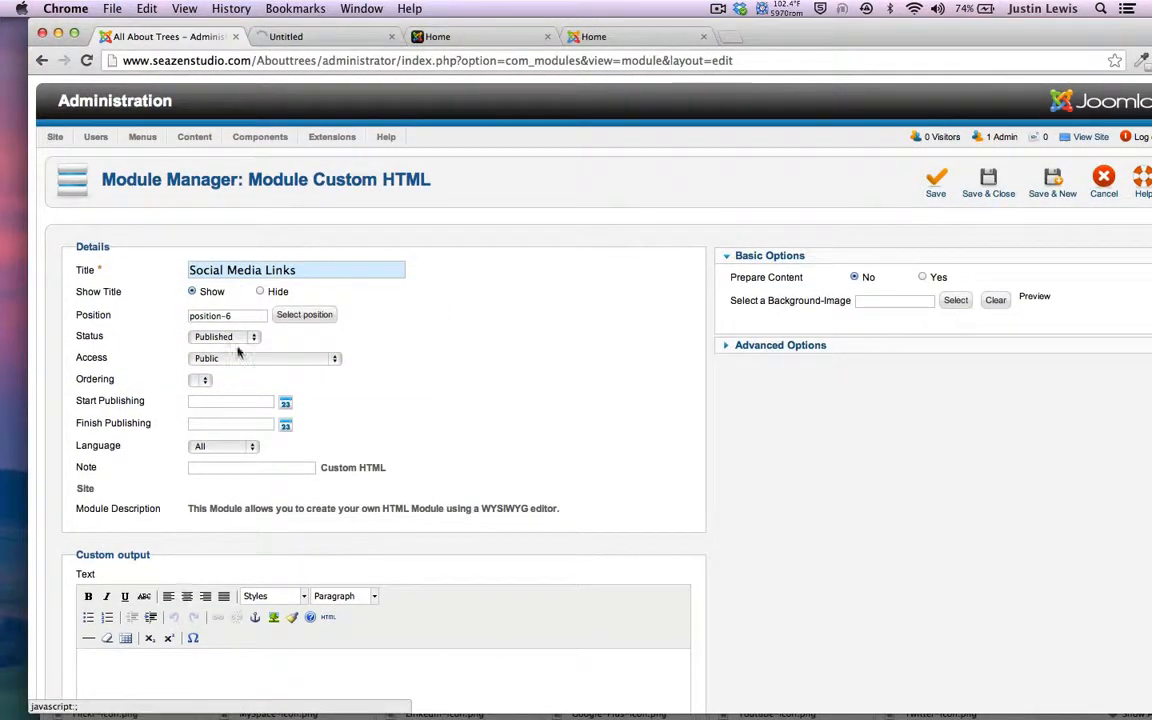
pyautogui.click(317, 37)
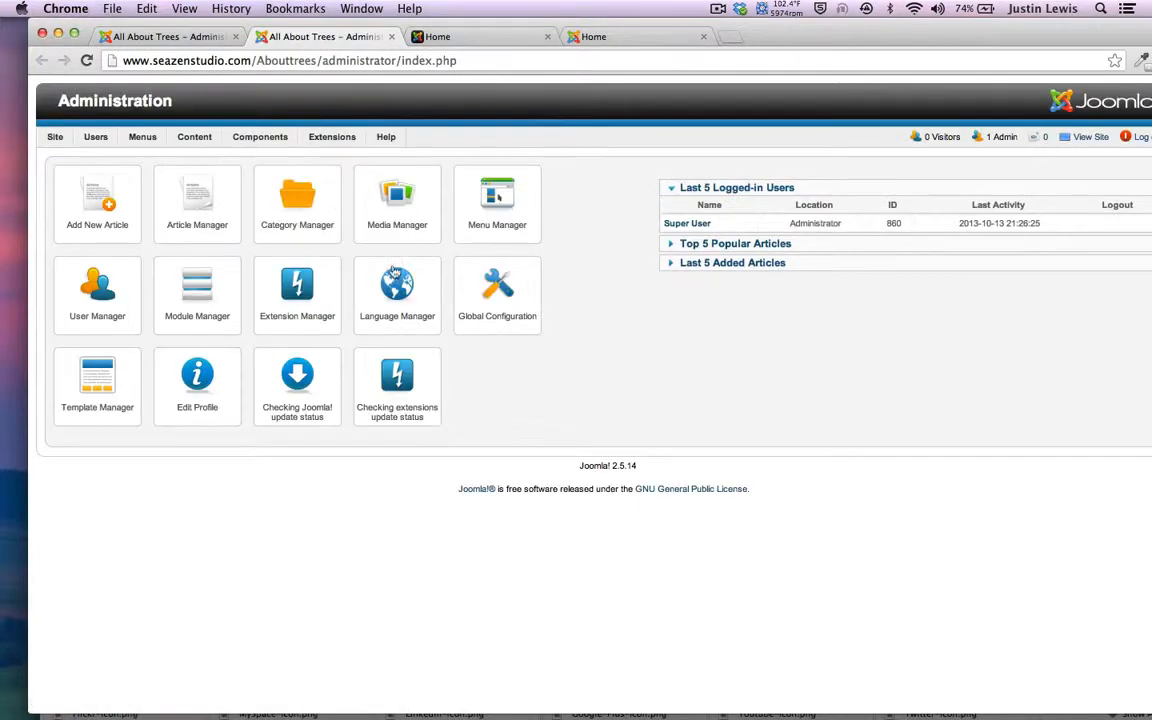
pyautogui.click(362, 208)
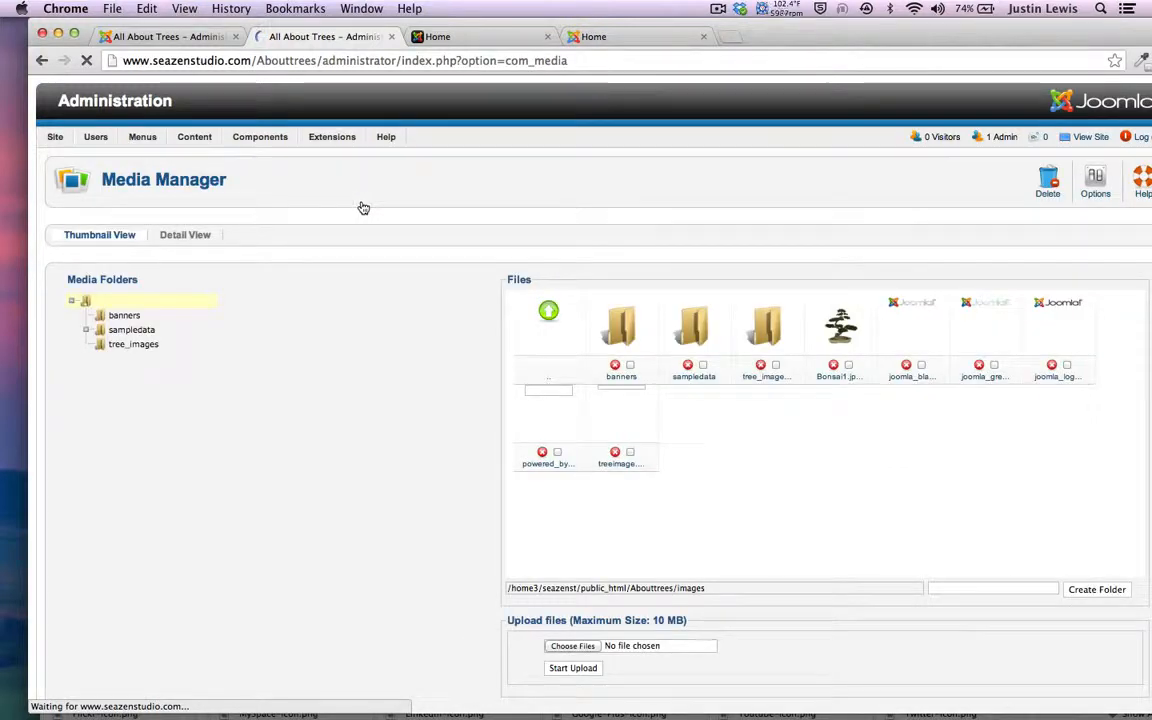
pyautogui.moveTo(791, 34); pyautogui.dragTo(762, 36)
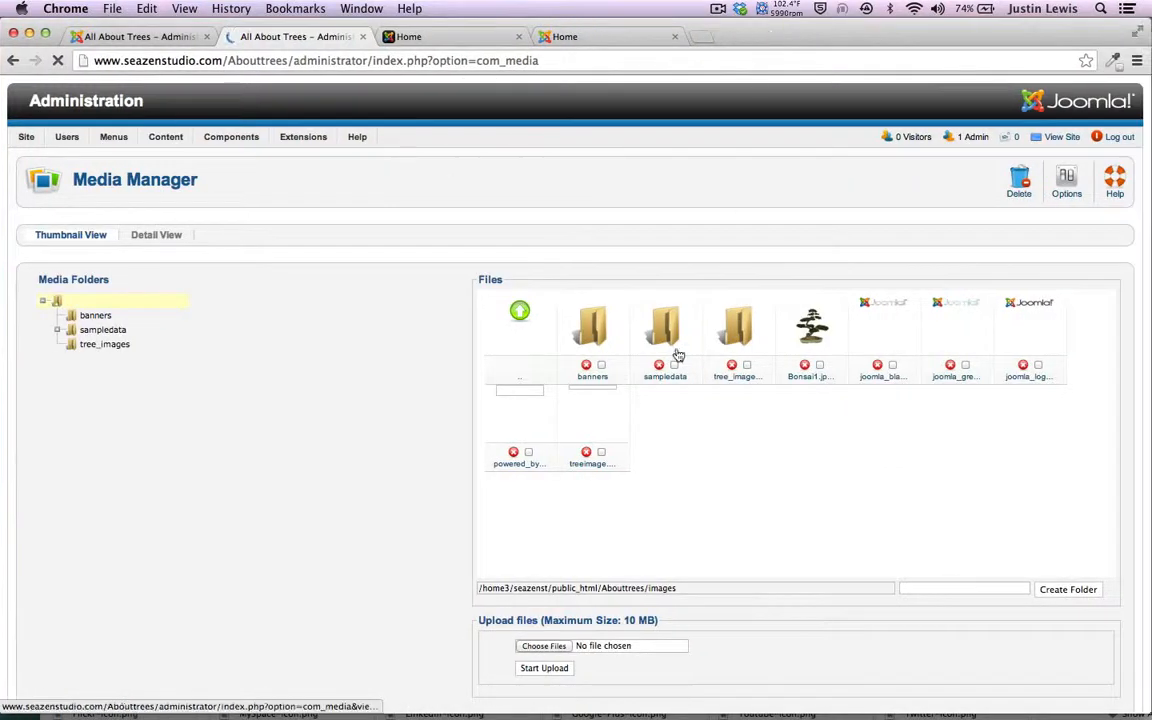
# Create a folder named social_icons in the images directory and open it.
pyautogui.scroll(-1, 788, 460)
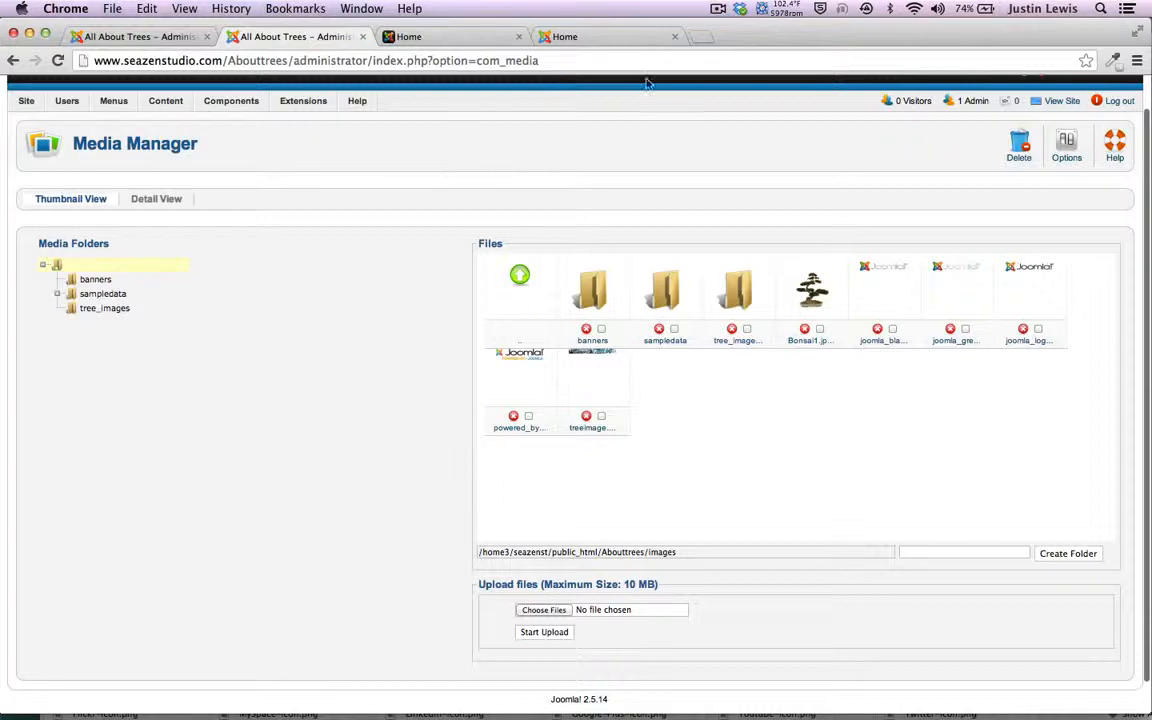
pyautogui.click(938, 551)
pyautogui.write('social_icons')
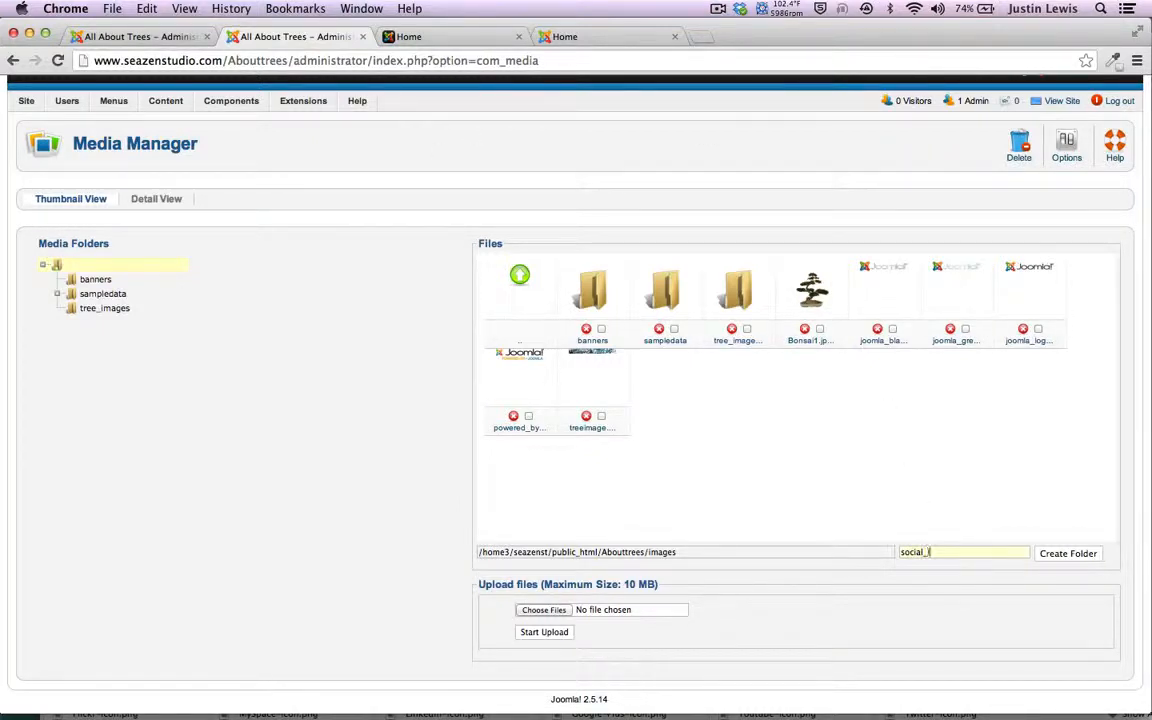
pyautogui.click(1070, 554)
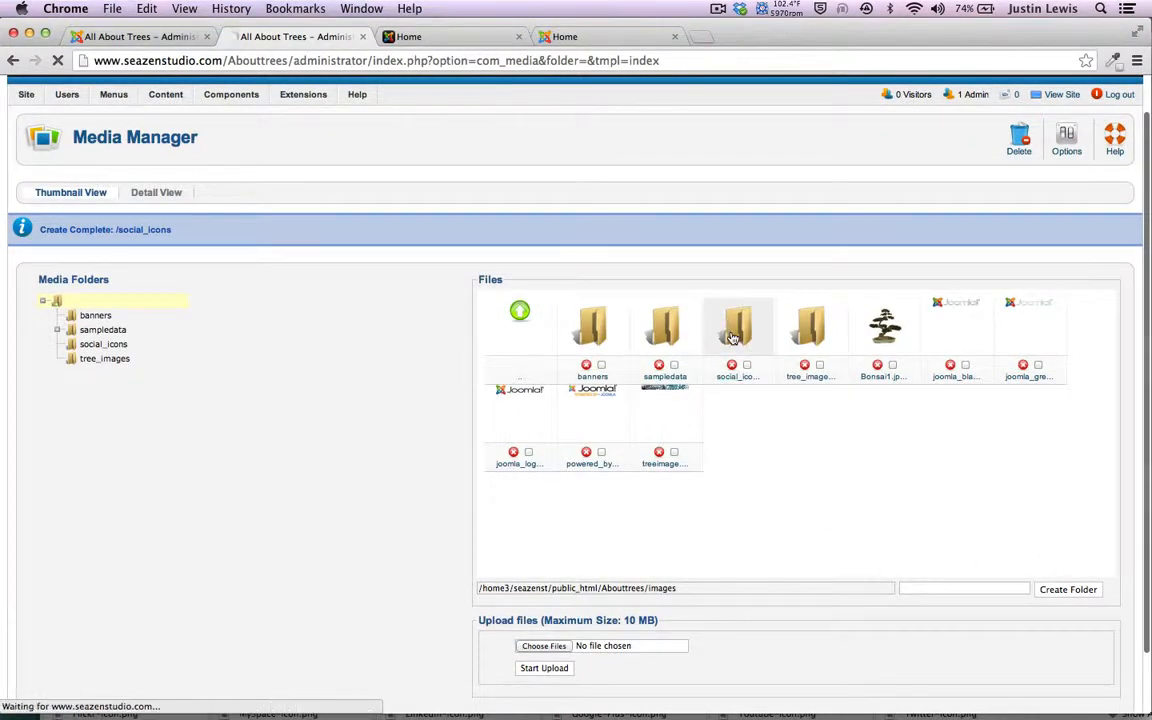
pyautogui.click(733, 330)
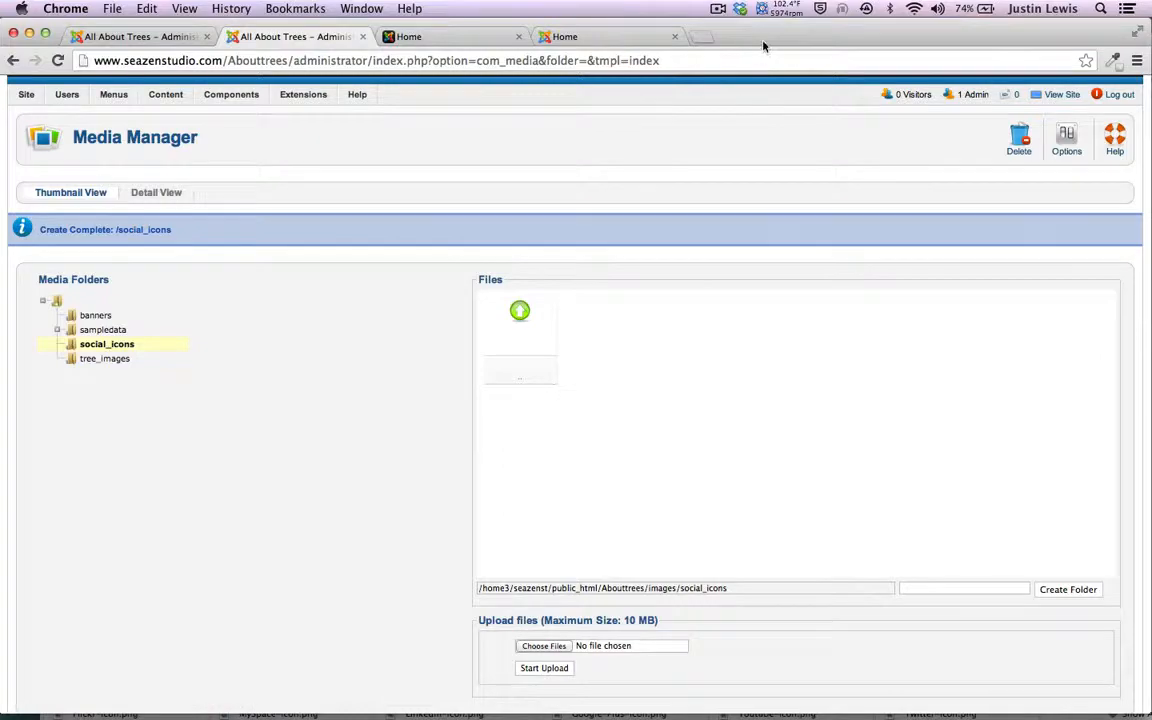
# Bring forward the browser window showing the Free Minimalist Flat Design Social Media Icons article and view it from its beginning.
pyautogui.moveTo(762, 42); pyautogui.dragTo(695, 142)
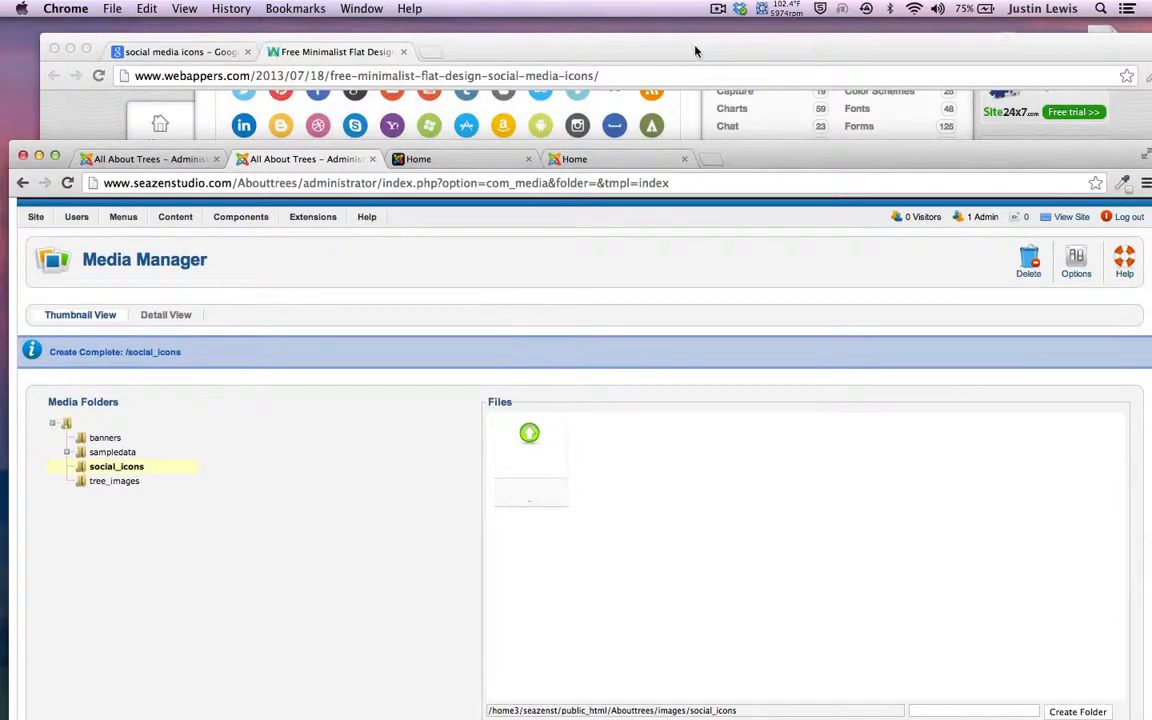
pyautogui.click(625, 40)
pyautogui.moveTo(695, 51); pyautogui.dragTo(658, 36)
pyautogui.scroll(10, 363, 192)
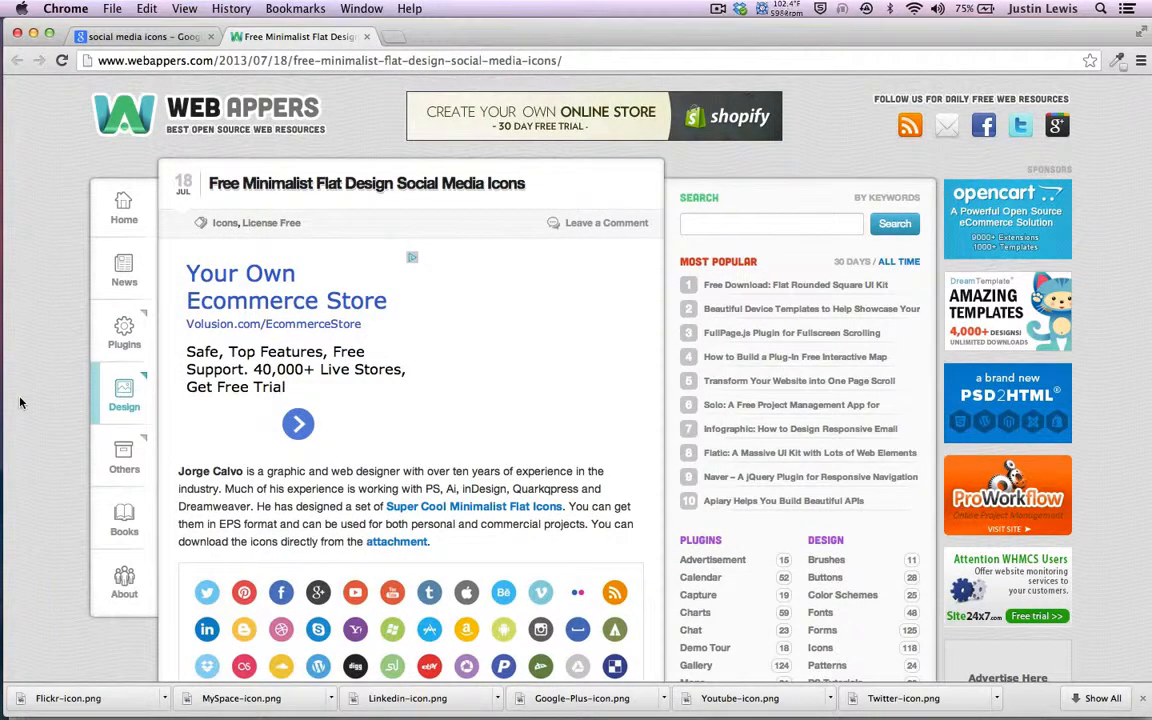
# Go to the Google results for social media icons and open the Social Network Icons result from IconArchive in a new tab.
pyautogui.click(108, 36)
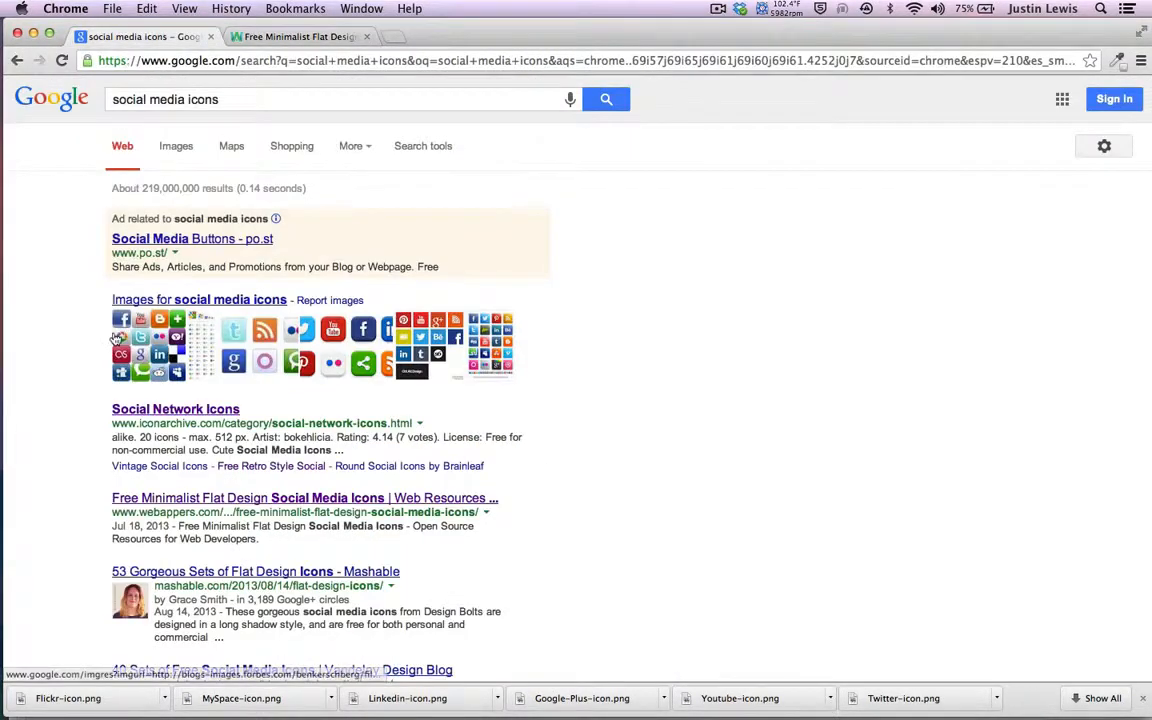
pyautogui.scroll(-2, 118, 342)
pyautogui.scroll(-1, 118, 342)
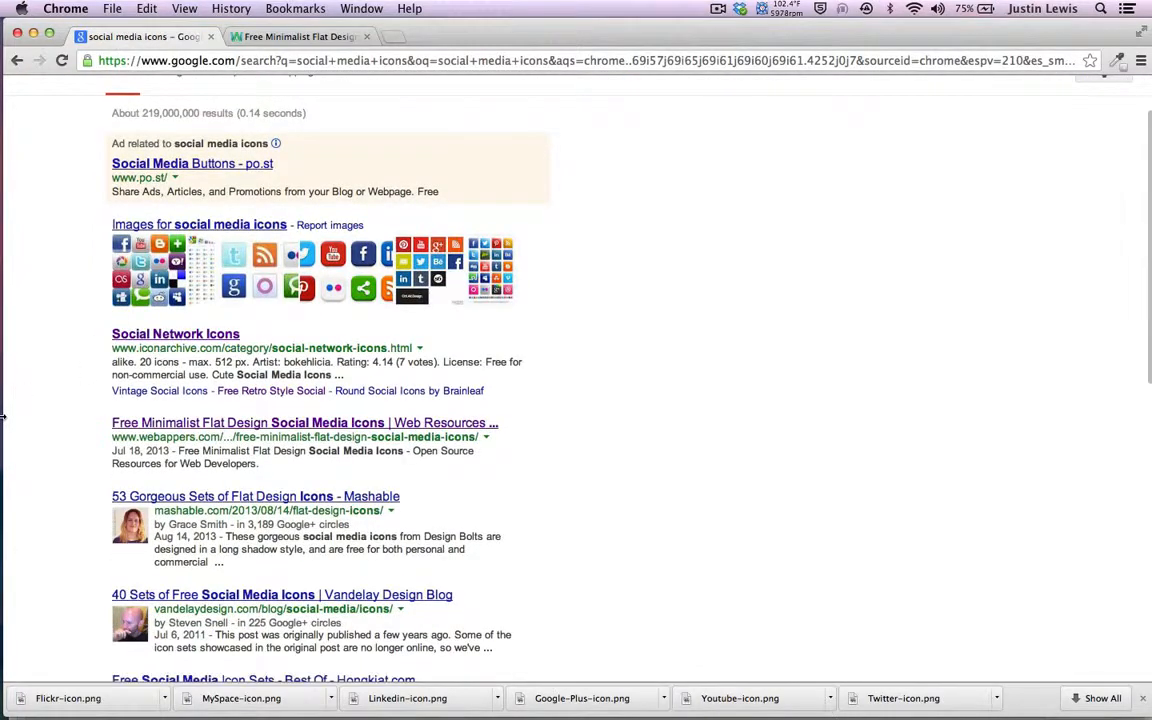
pyautogui.keyDown('super'); pyautogui.click(153, 336); pyautogui.keyUp('super')
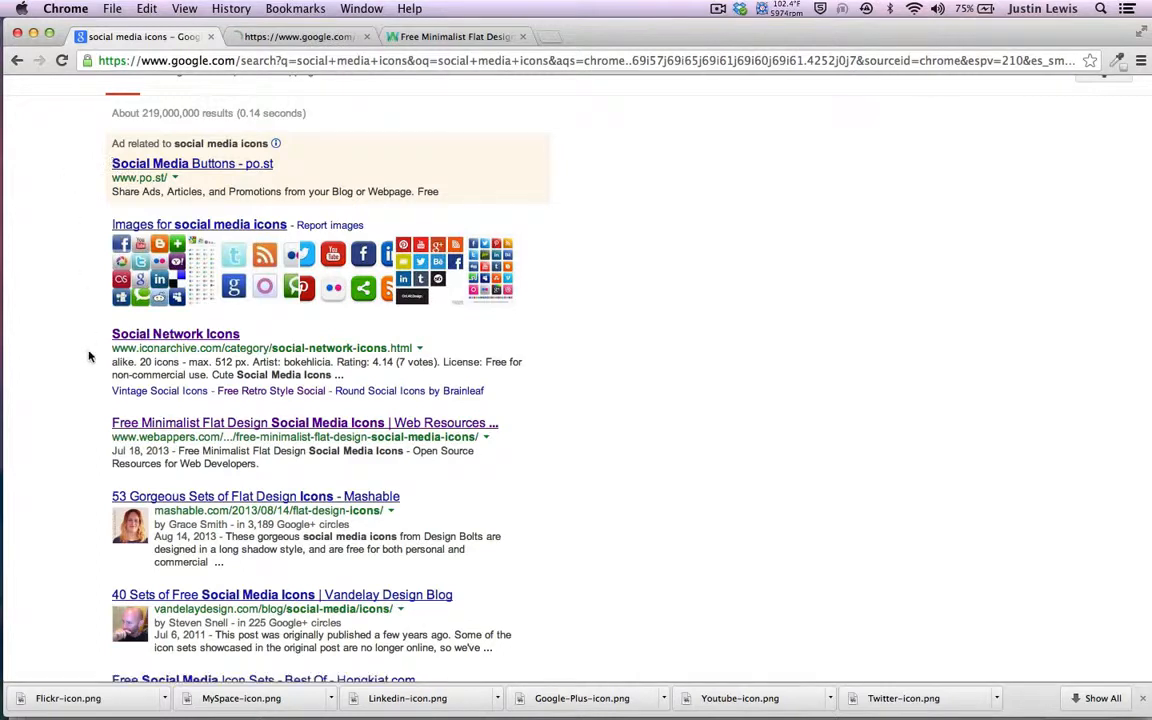
pyautogui.click(258, 37)
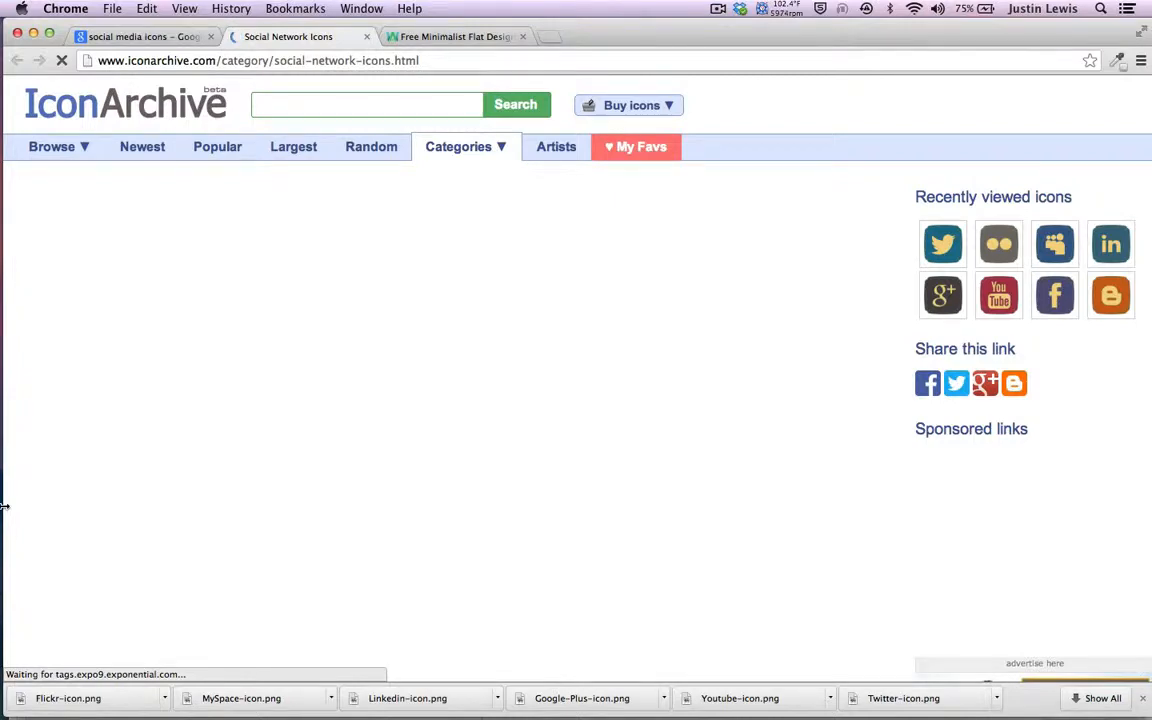
# Look through the IconArchive social network icon sets and open the Free Retro Style Social set.
pyautogui.scroll(-12, 4, 507)
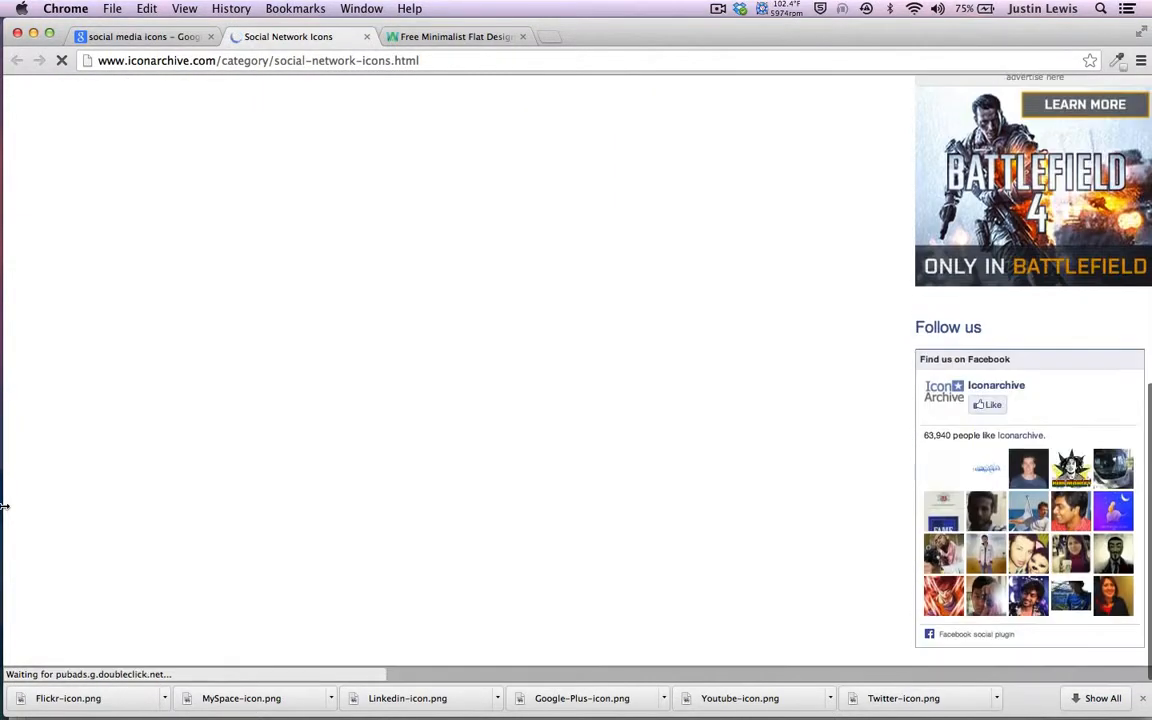
pyautogui.scroll(7, 4, 507)
pyautogui.scroll(3, 4, 507)
pyautogui.scroll(-5, 4, 507)
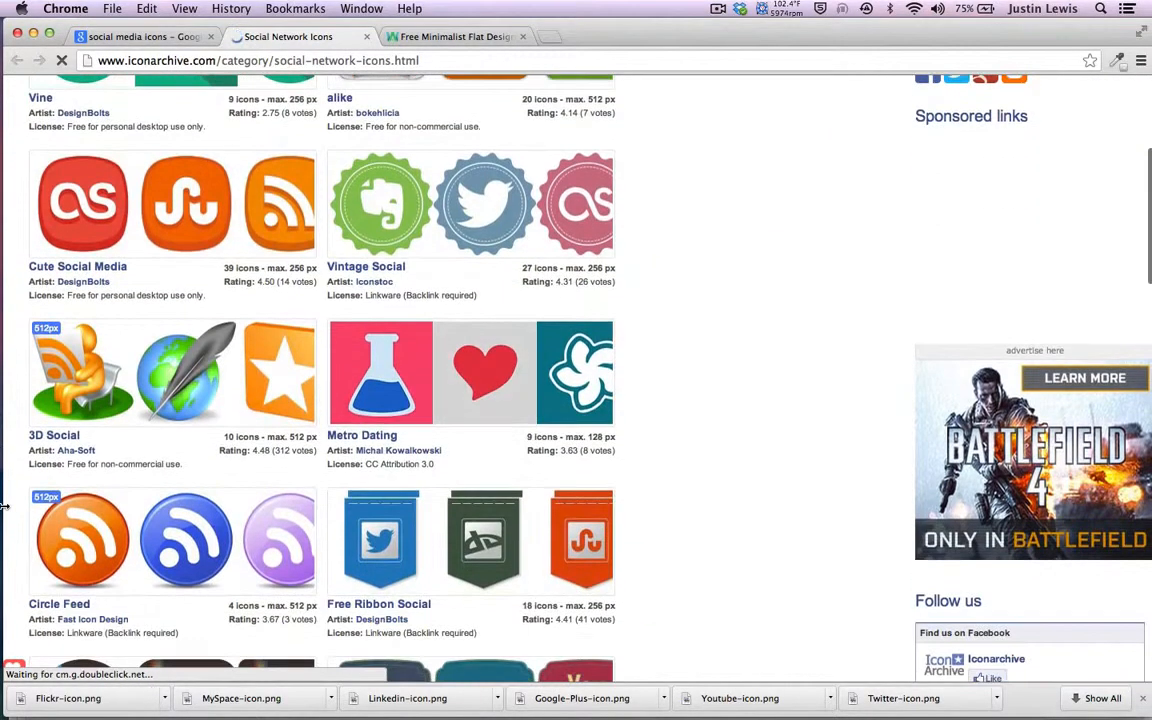
pyautogui.scroll(3, 4, 507)
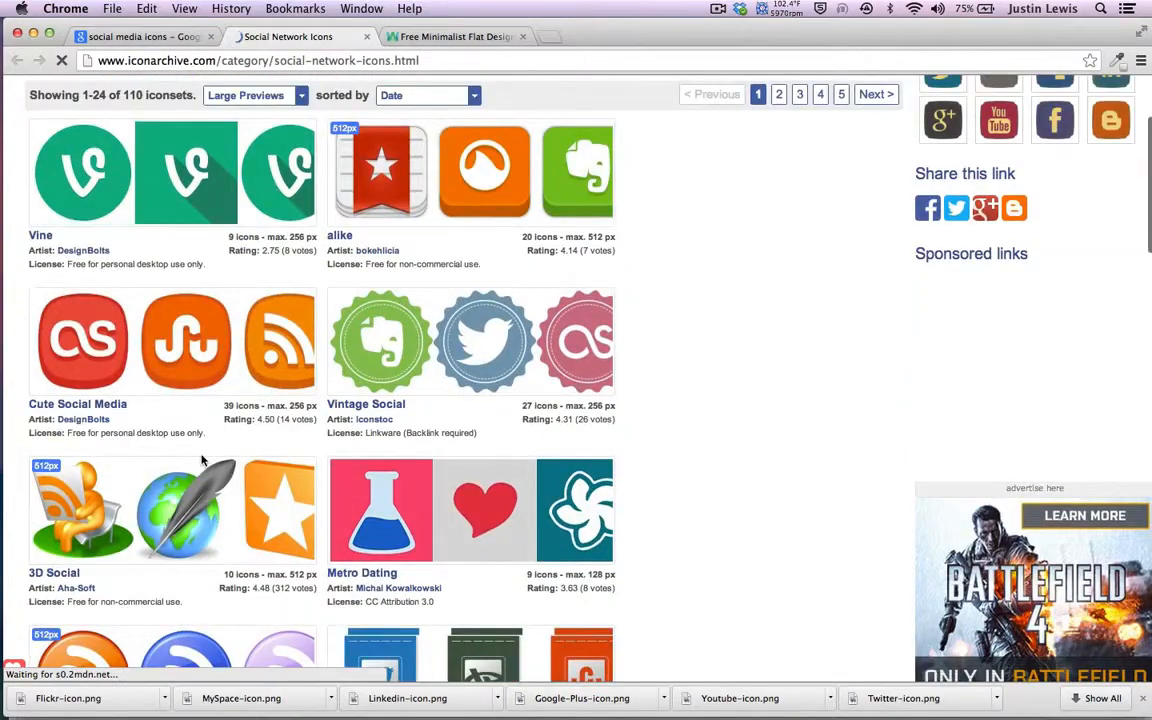
pyautogui.scroll(-6, 201, 460)
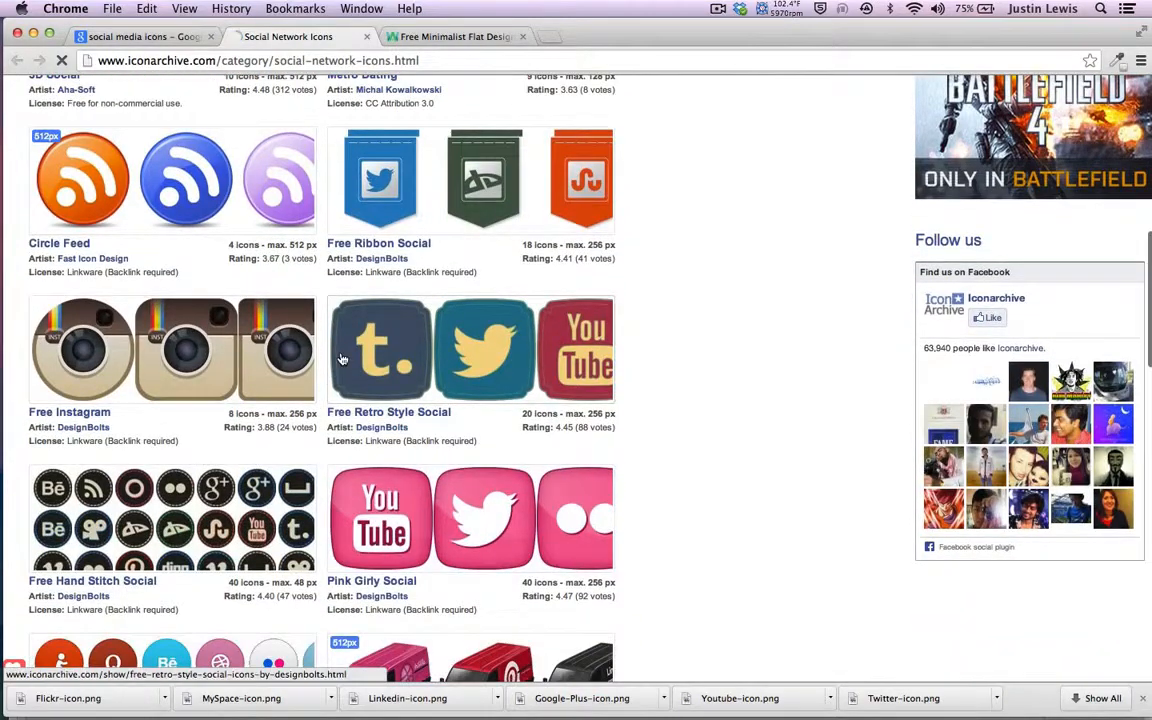
pyautogui.click(341, 359)
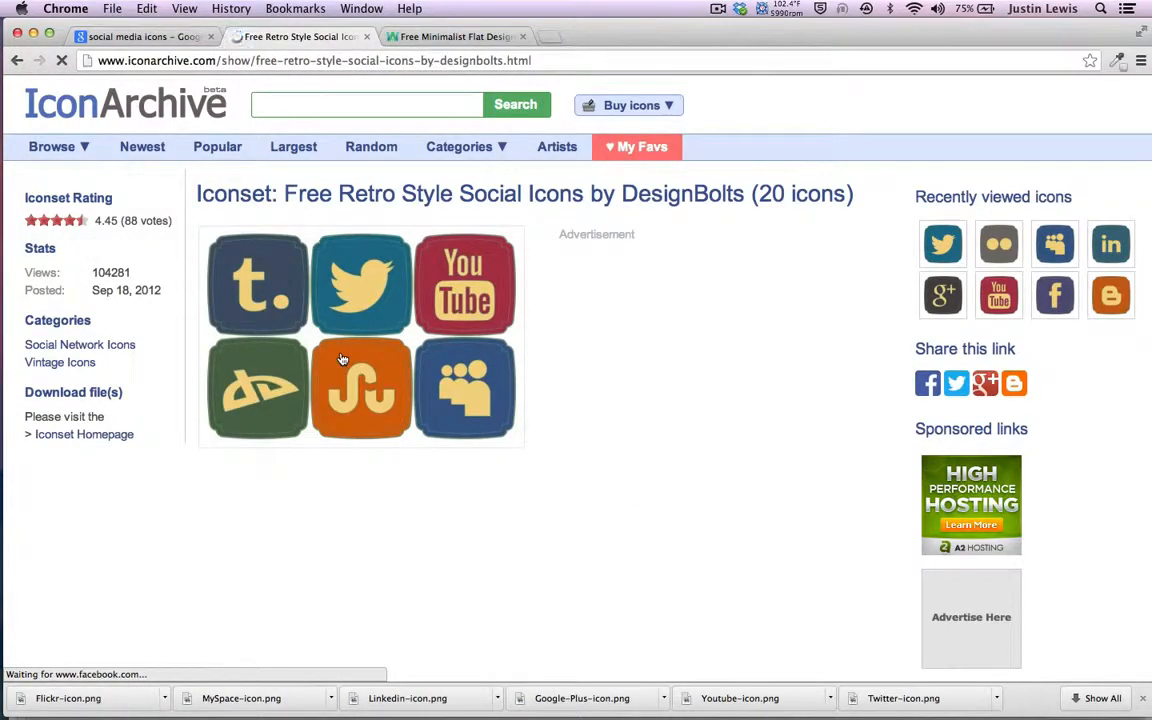
# Open the set's Facebook icon, examine its license and PNG download sizes, and return to the Google results.
pyautogui.scroll(-5, 335, 360)
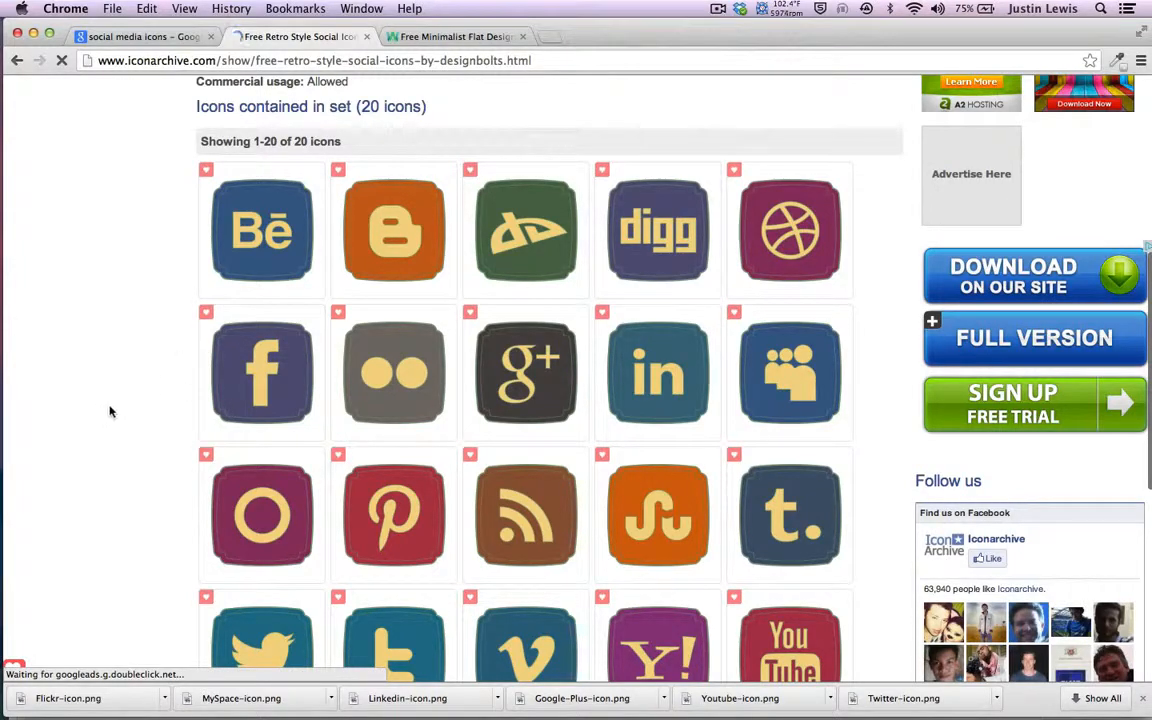
pyautogui.click(273, 388)
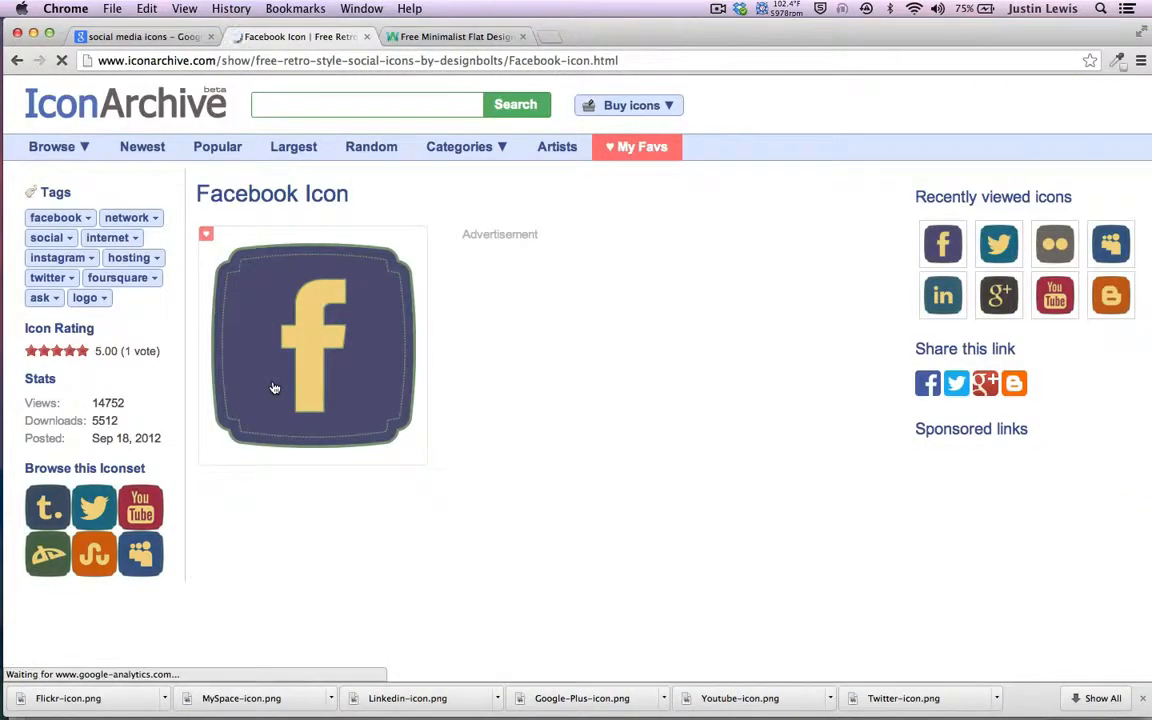
pyautogui.scroll(-5, 748, 432)
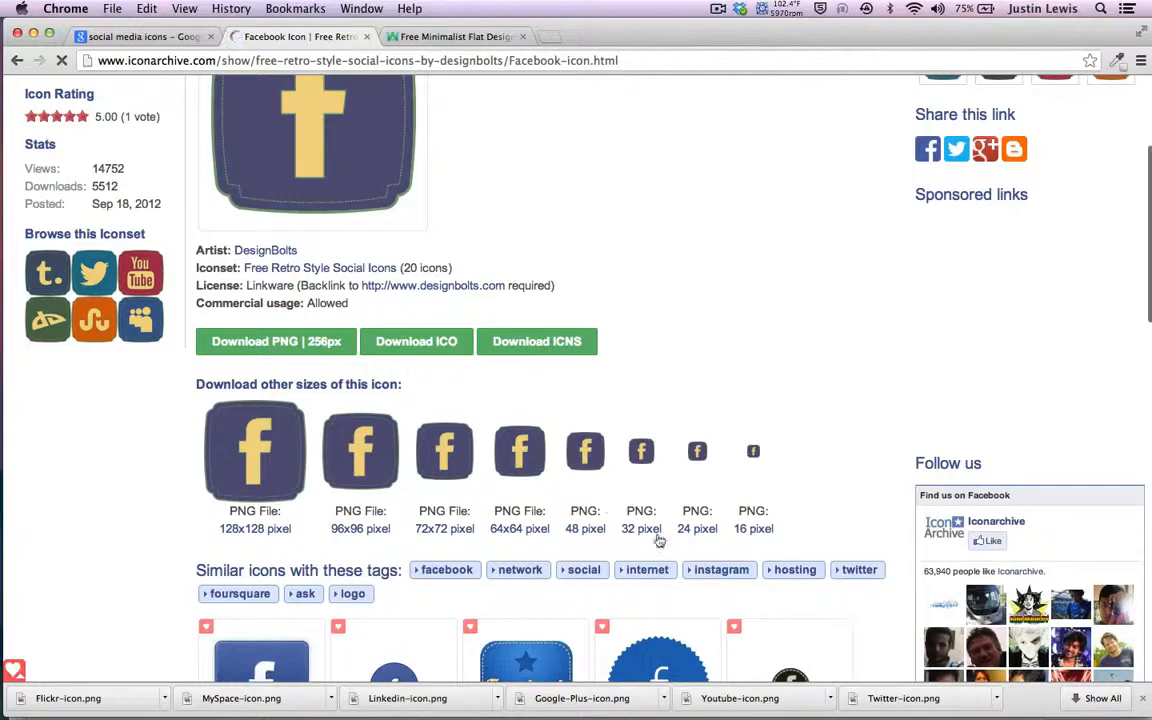
pyautogui.scroll(5, 643, 442)
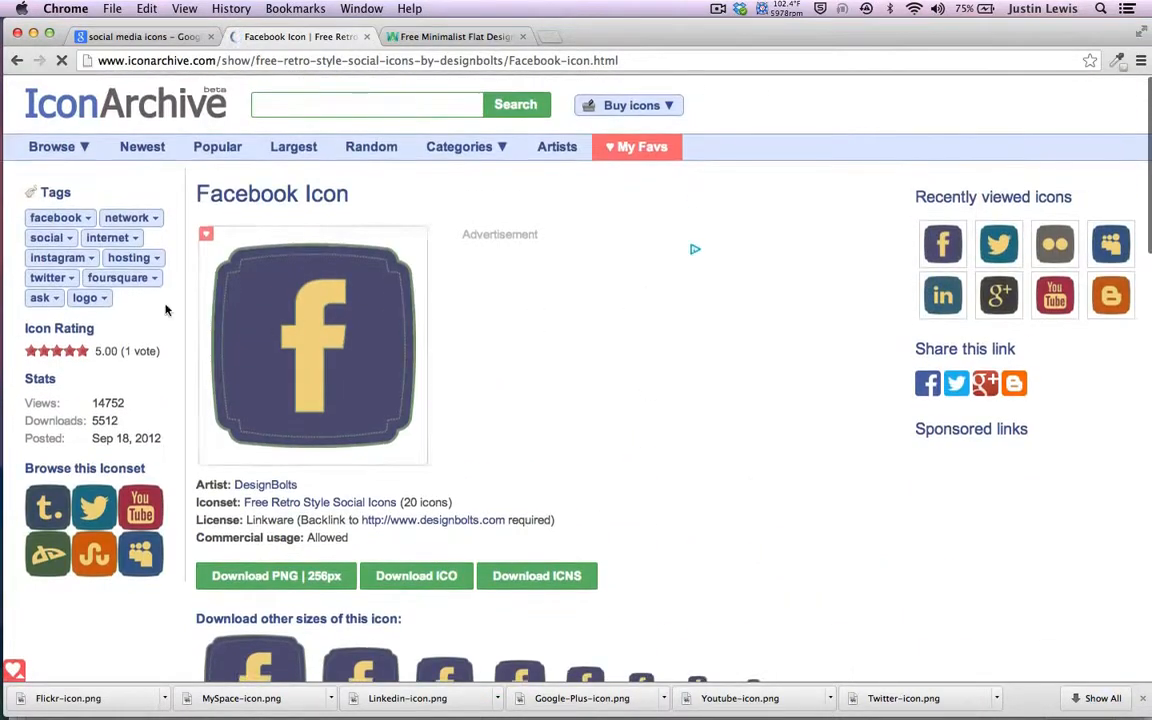
pyautogui.scroll(-10, 201, 279)
pyautogui.scroll(8, 474, 344)
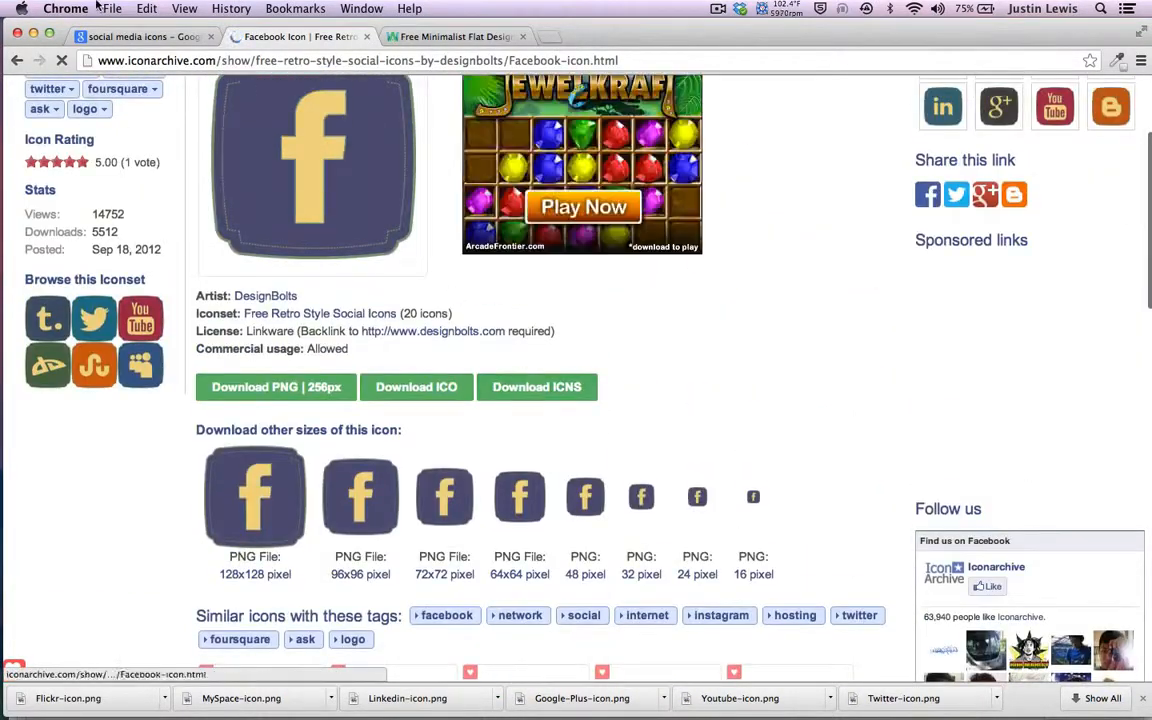
pyautogui.click(116, 36)
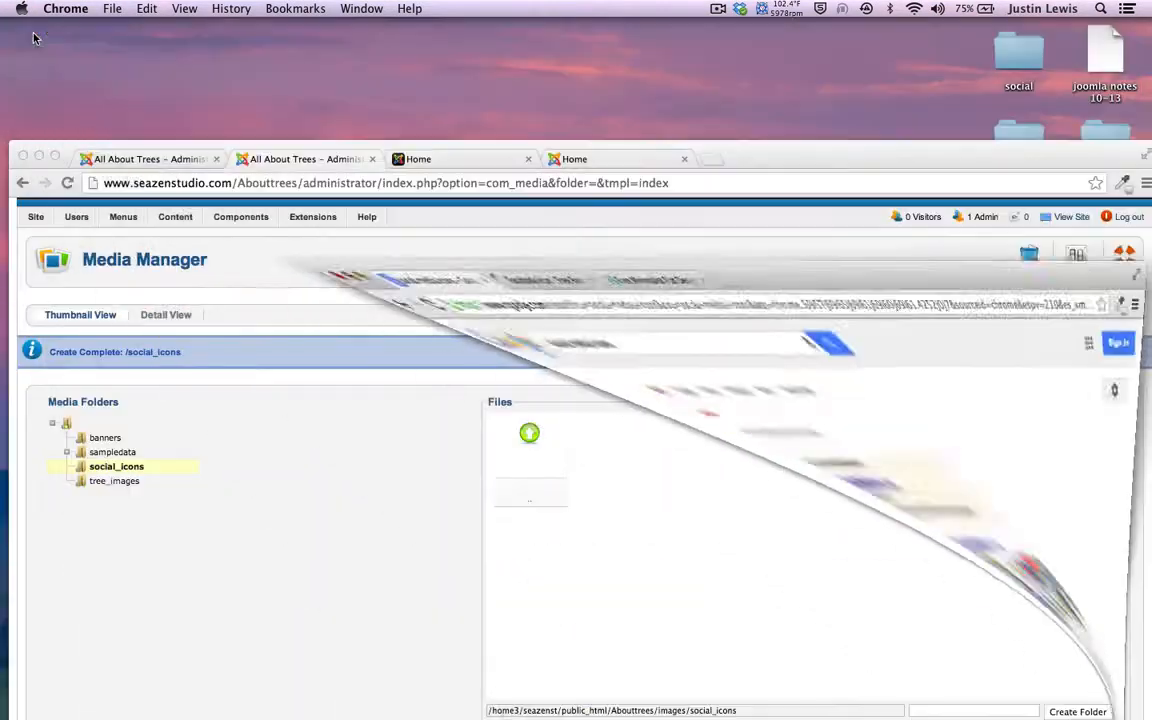
# Start choosing files to upload to the social_icons folder and open the social folder on the Desktop.
pyautogui.moveTo(793, 158); pyautogui.dragTo(753, 36)
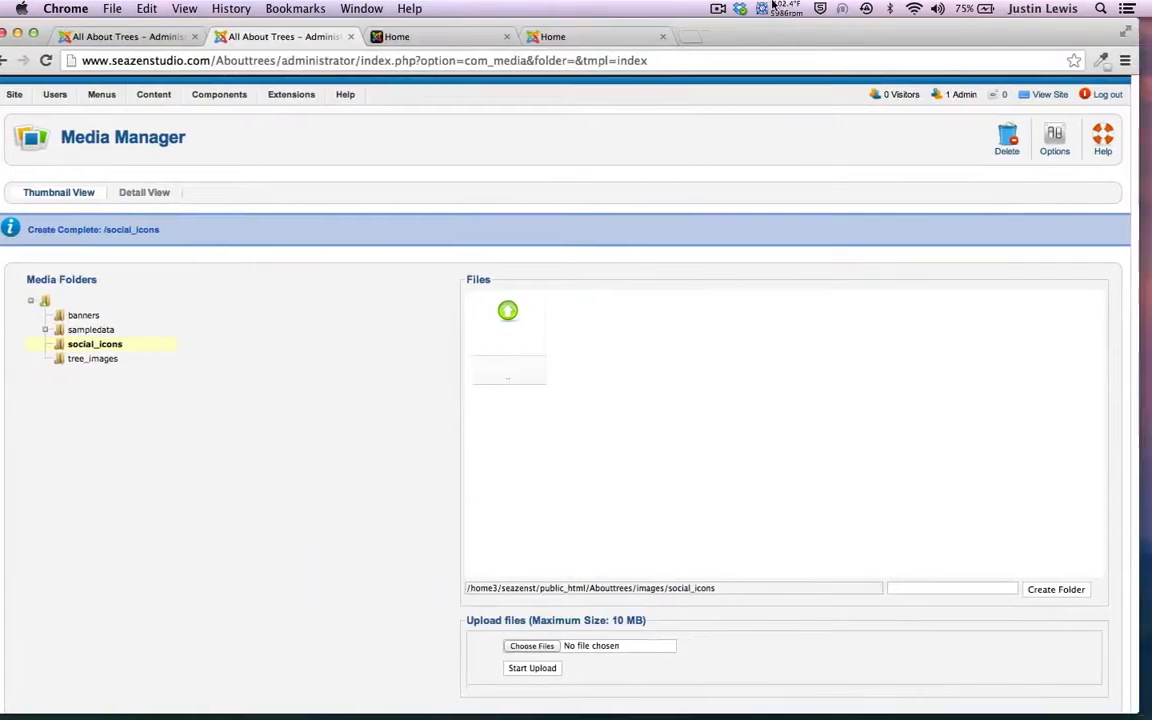
pyautogui.click(541, 646)
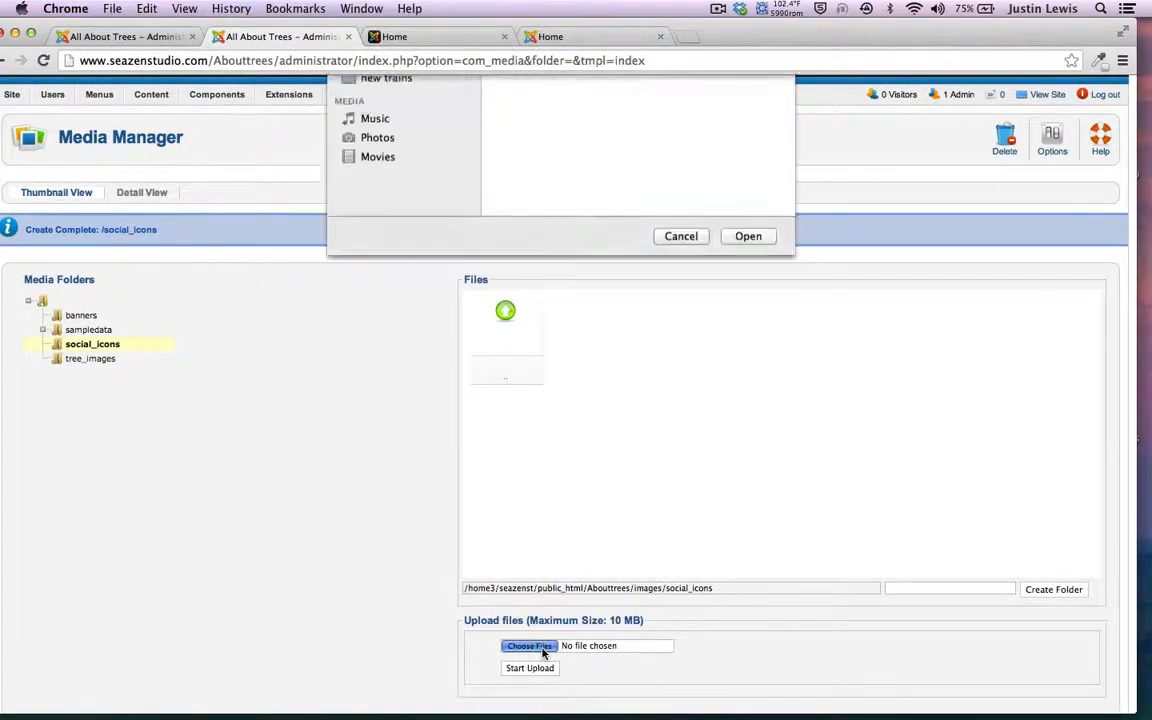
pyautogui.hscroll(-2, 514, 150)
pyautogui.scroll(-2, 683, 352)
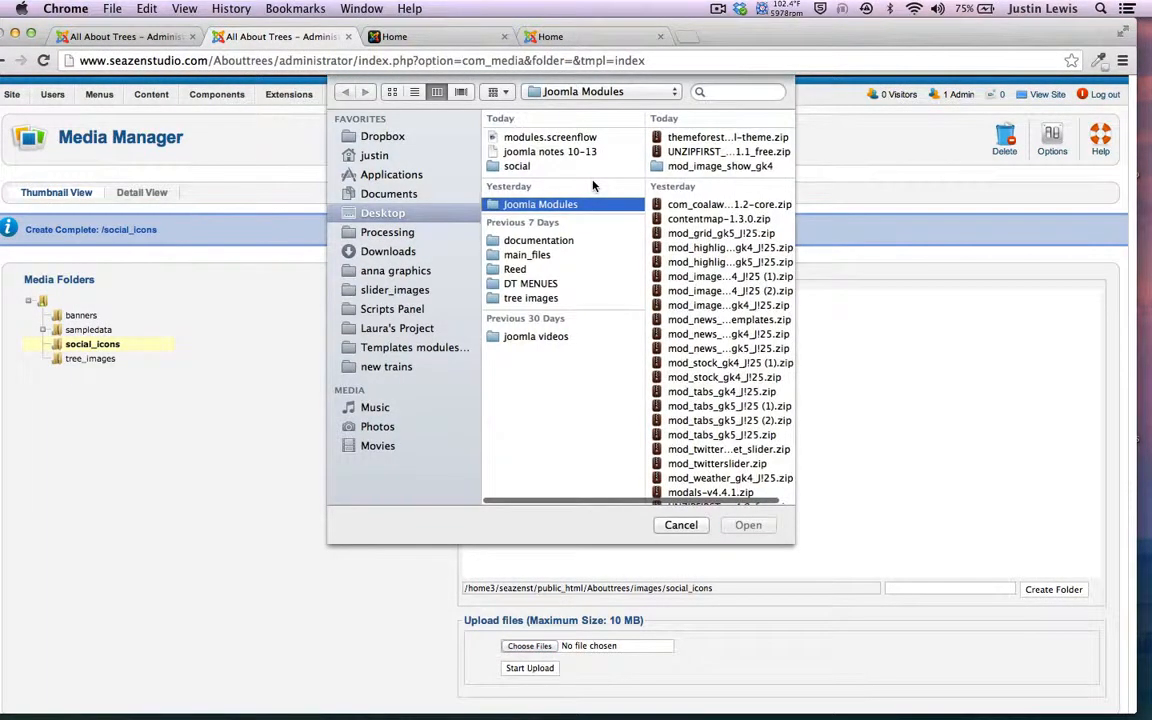
pyautogui.scroll(2, 683, 352)
pyautogui.click(508, 167)
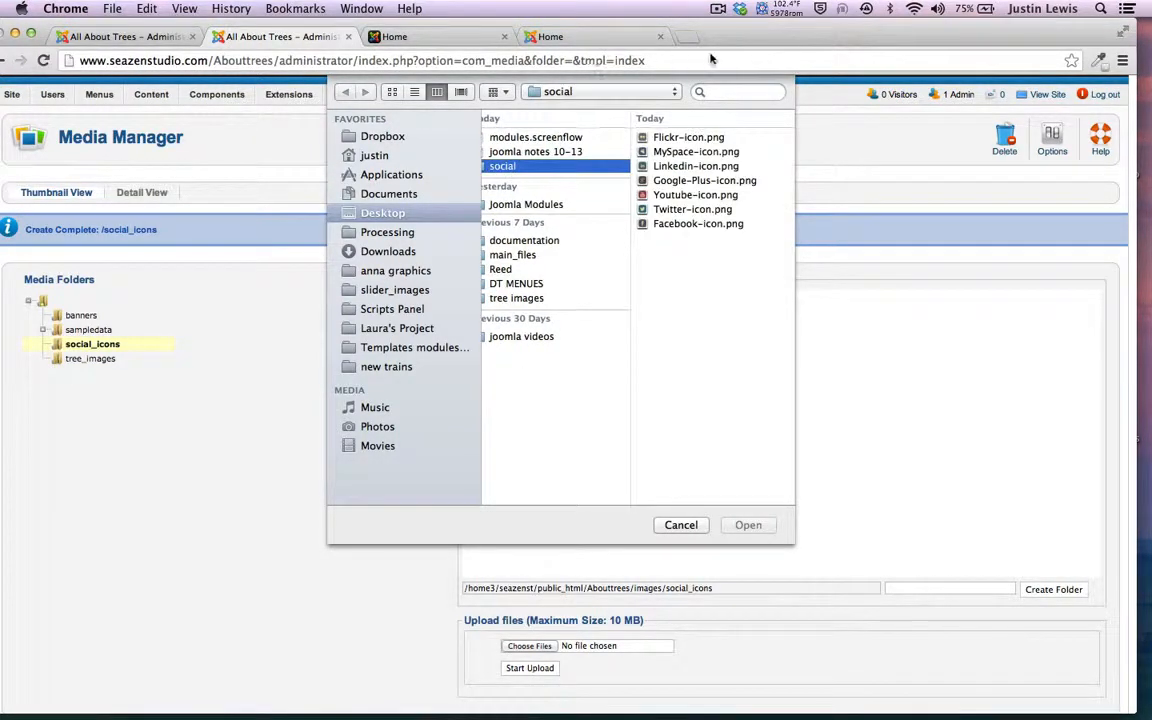
# Preview the social icon PNG files one after another, from Flickr-icon.png down to Facebook-icon.png.
pyautogui.click(660, 140)
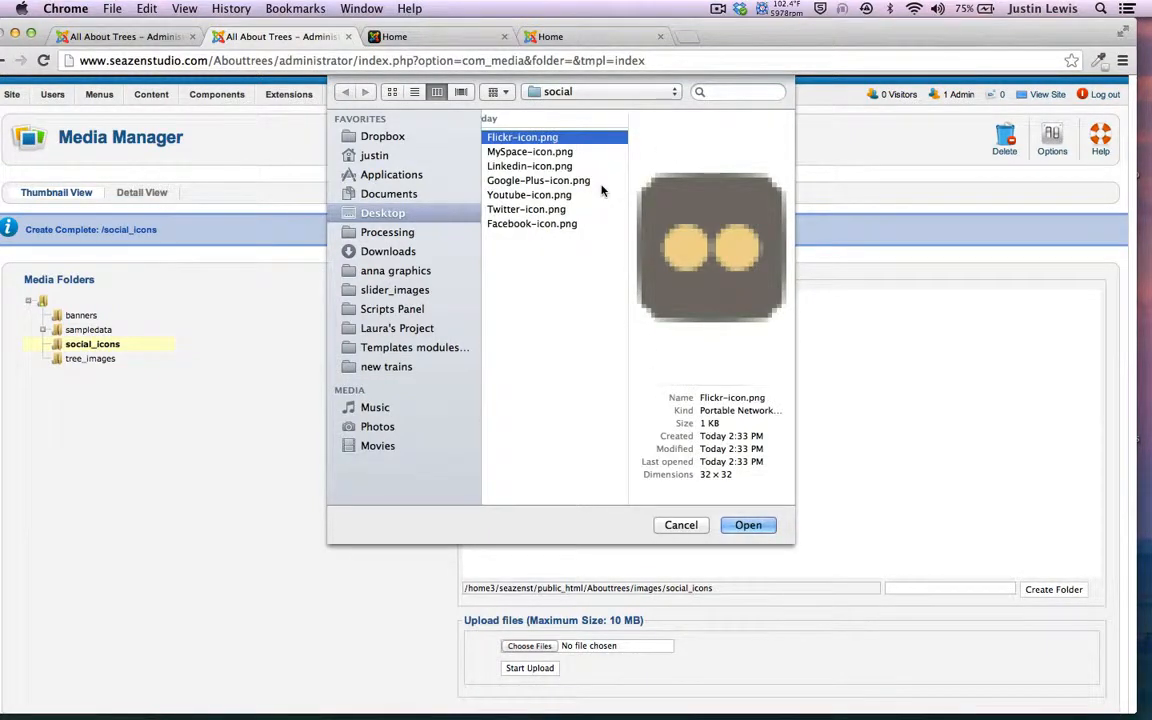
pyautogui.press('Down')
pyautogui.press('Down')
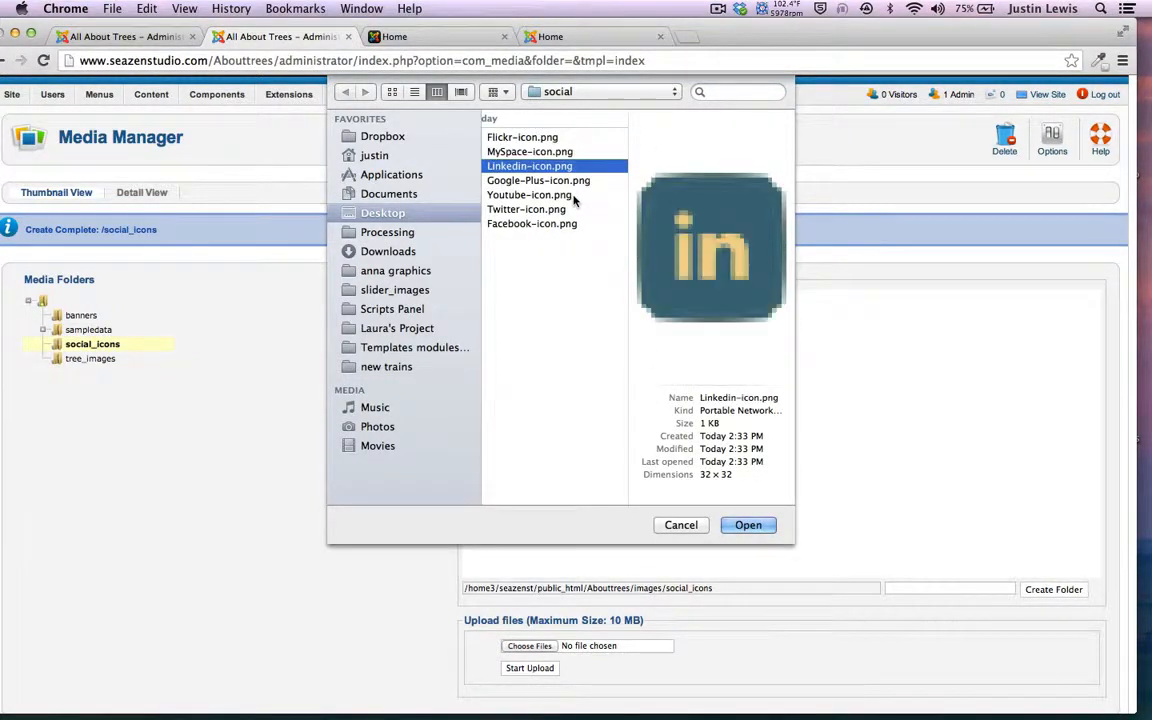
pyautogui.press('Up')
pyautogui.press('Down')
pyautogui.press('Up')
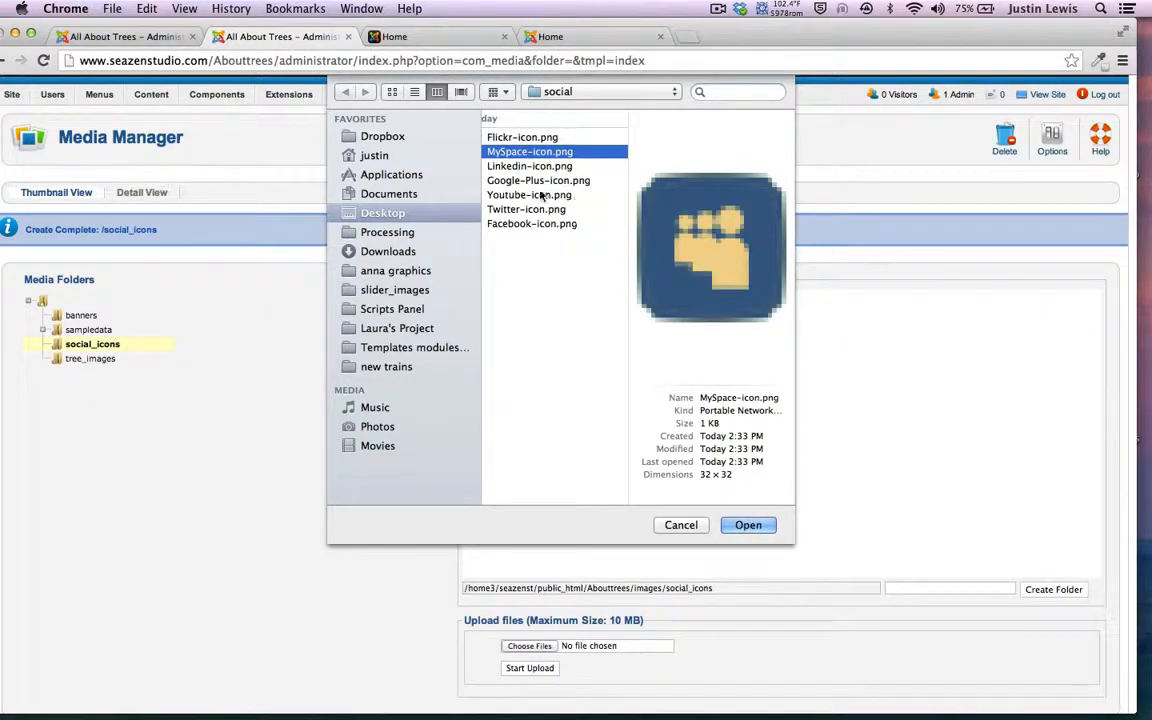
pyautogui.press('Down')
pyautogui.press('Down')
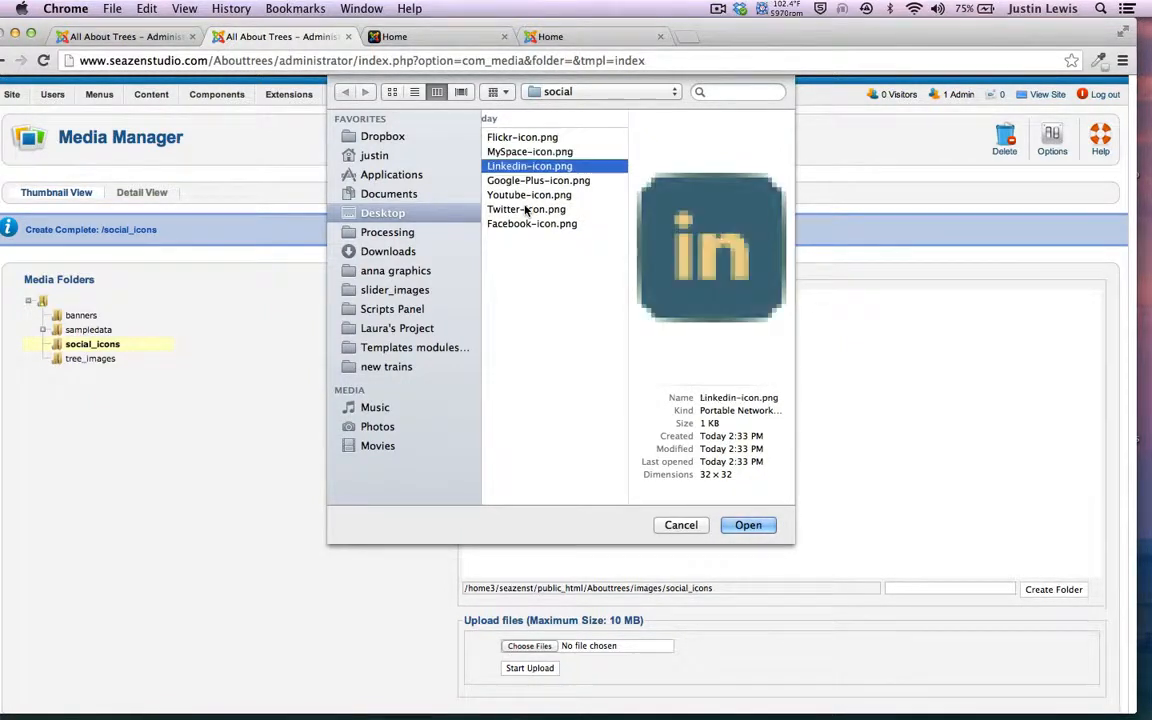
pyautogui.press('Down')
pyautogui.press('Down')
pyautogui.press('Down')
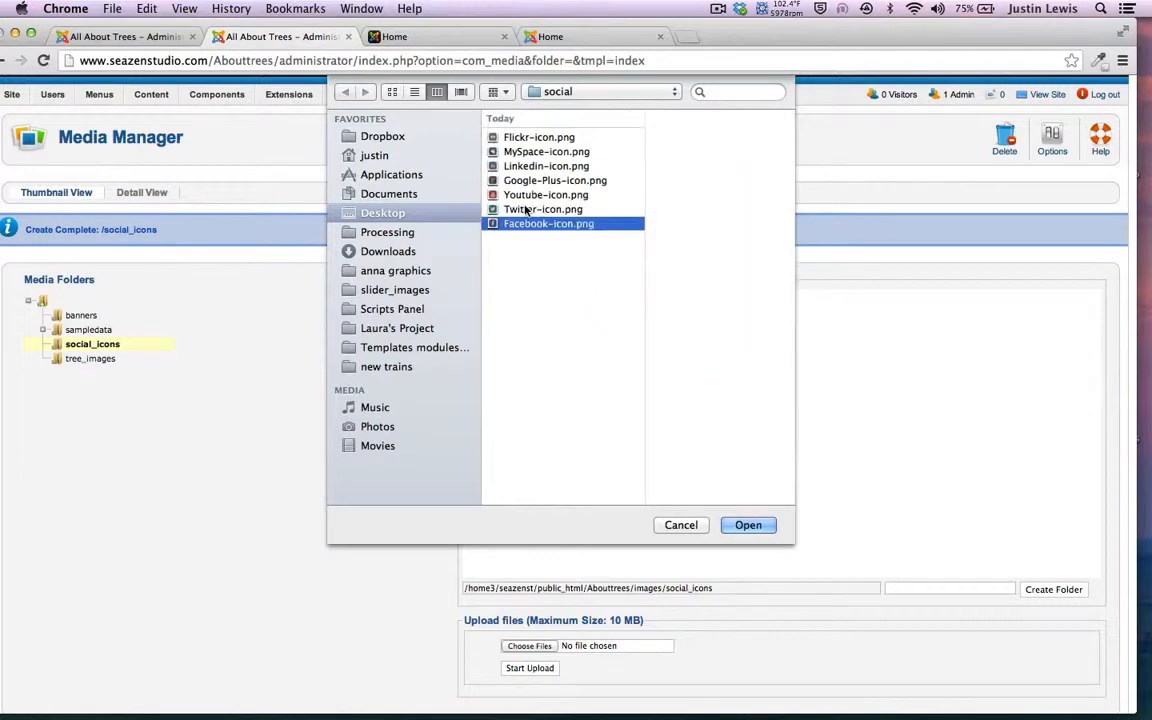
# Choose all seven social icon PNG files, from Flickr-icon.png to Facebook-icon.png, and upload them to the social_icons folder.
pyautogui.keyDown('shift'); pyautogui.click(516, 139); pyautogui.keyUp('shift')
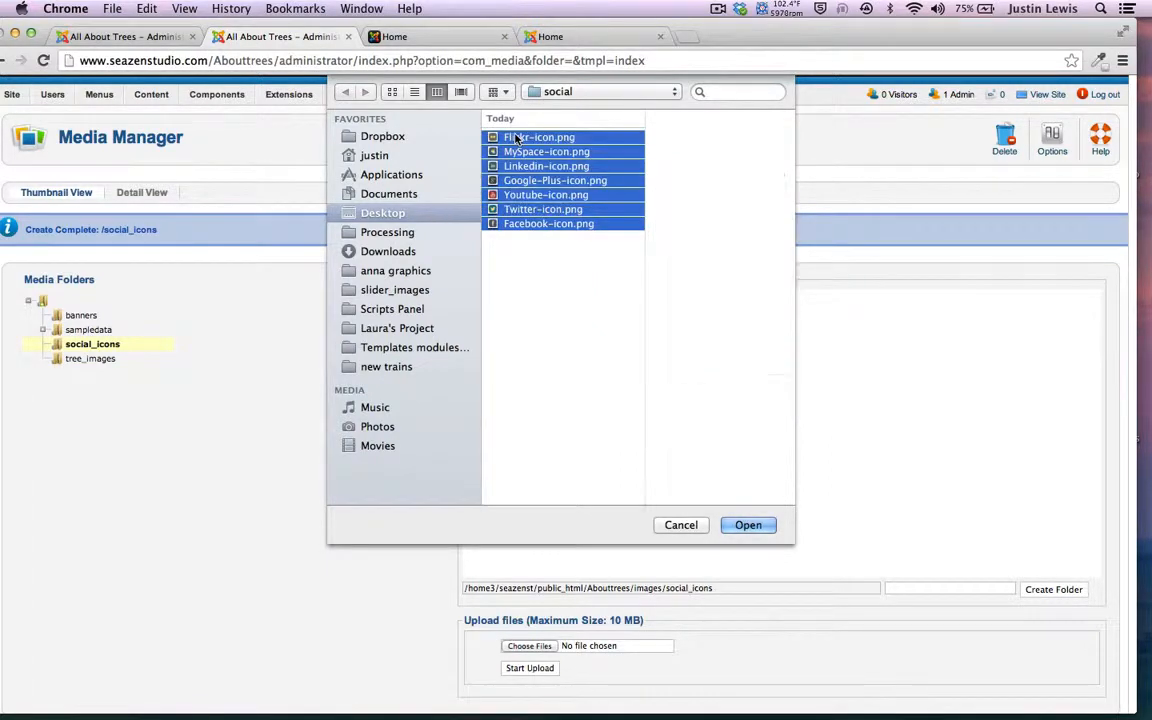
pyautogui.click(741, 527)
pyautogui.click(745, 527)
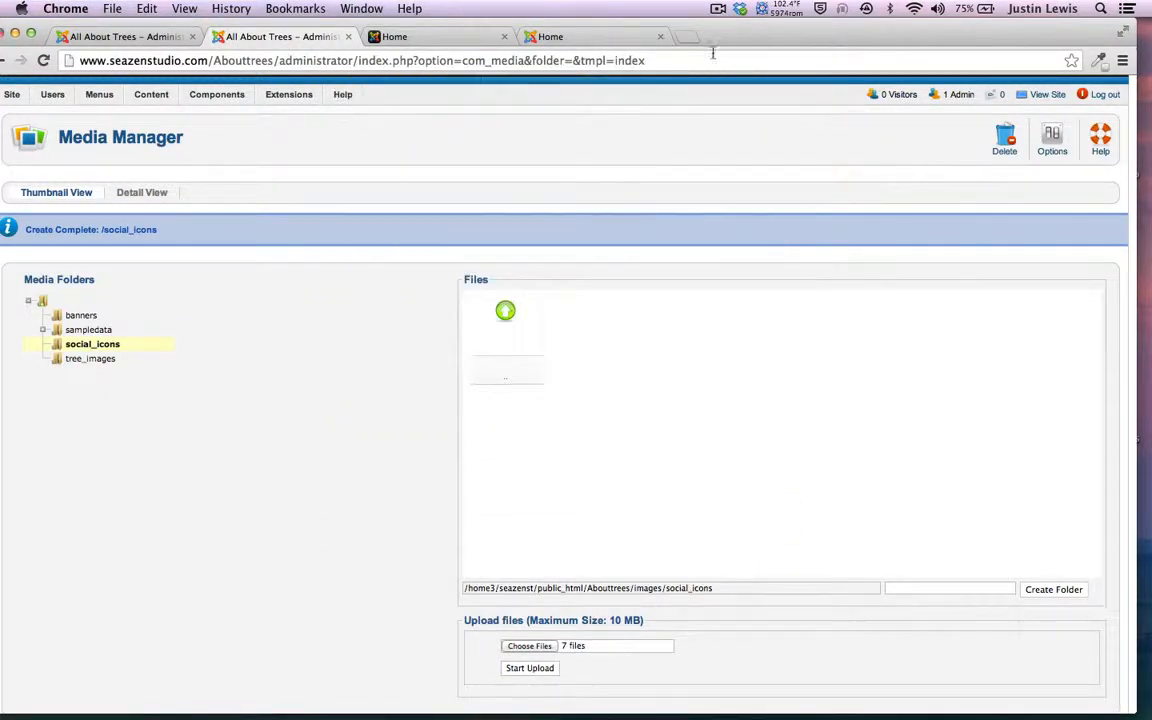
pyautogui.moveTo(733, 36); pyautogui.dragTo(724, 35)
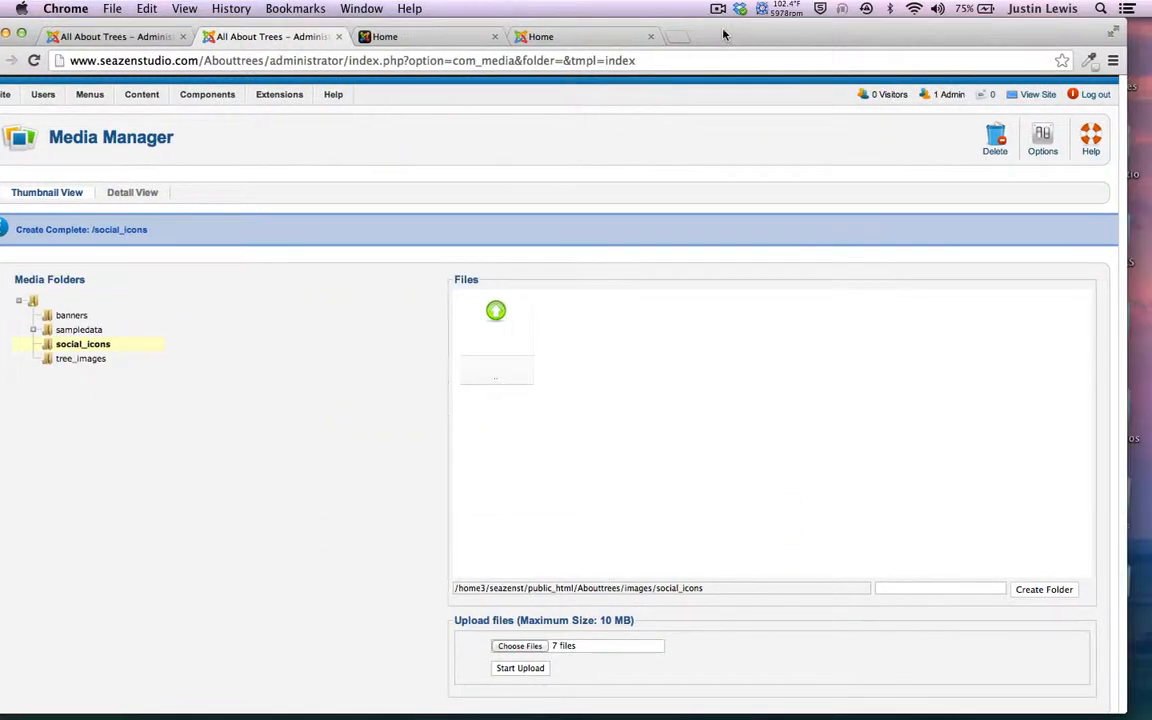
pyautogui.click(521, 670)
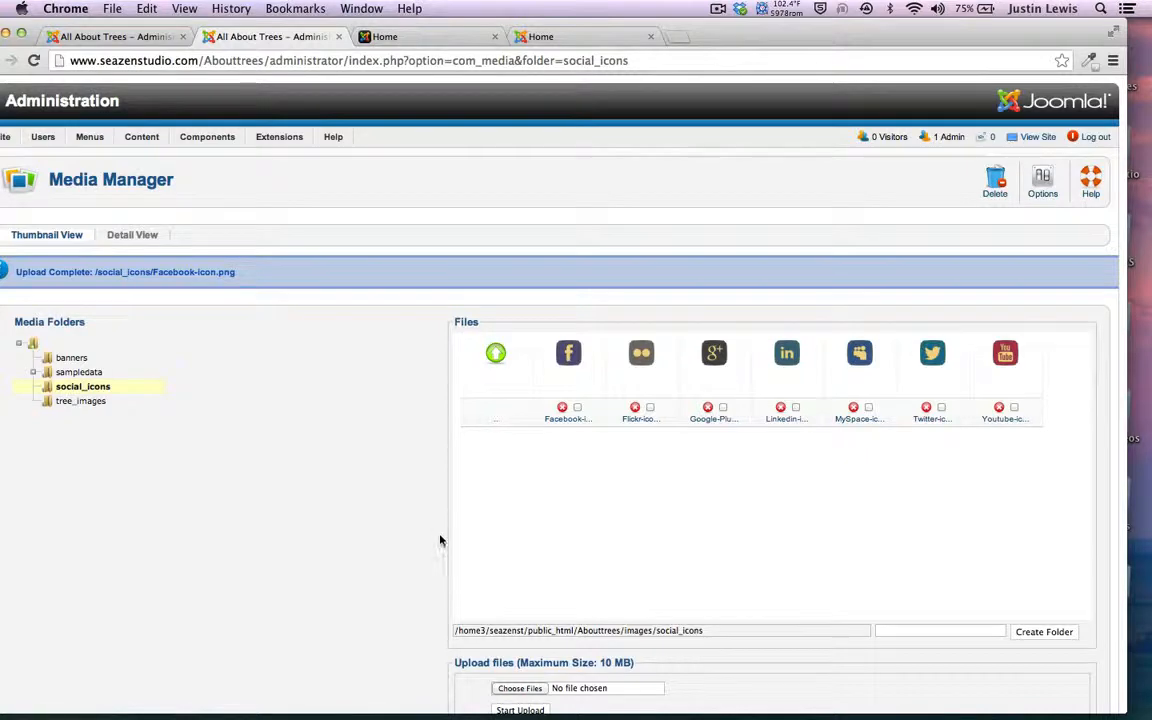
pyautogui.scroll(-2, 445, 535)
pyautogui.scroll(2, 211, 302)
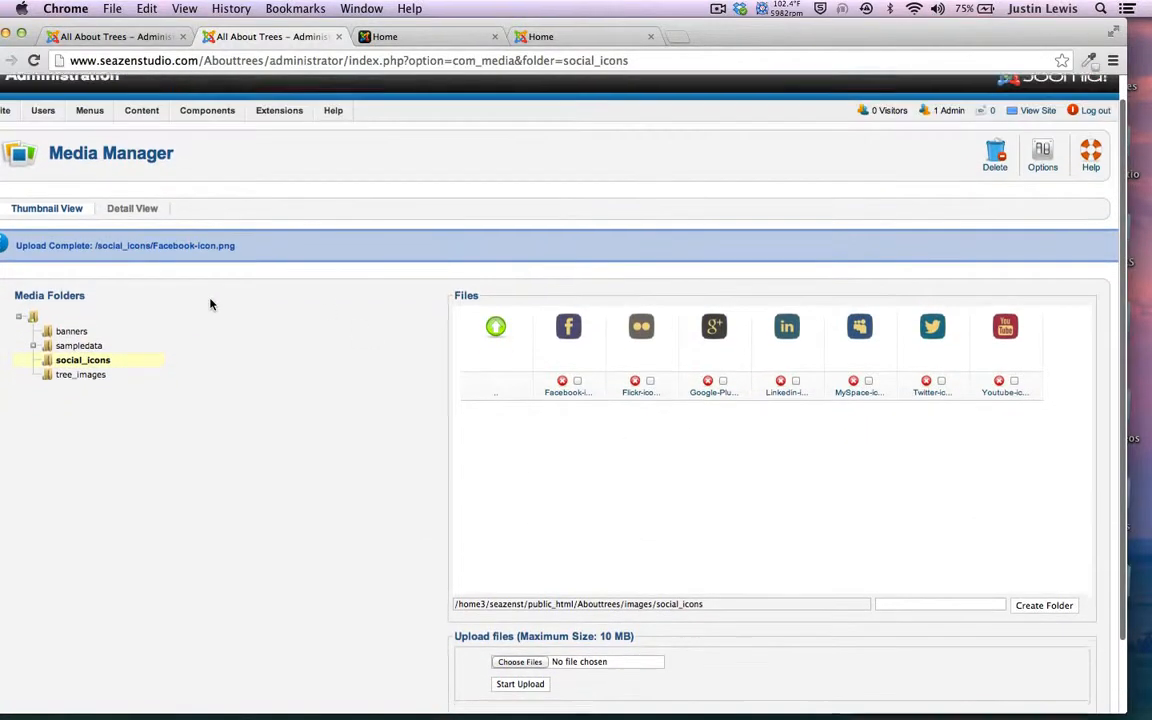
# Return to the Social Media Links module, save it, and place the text cursor in its empty custom output.
pyautogui.click(97, 38)
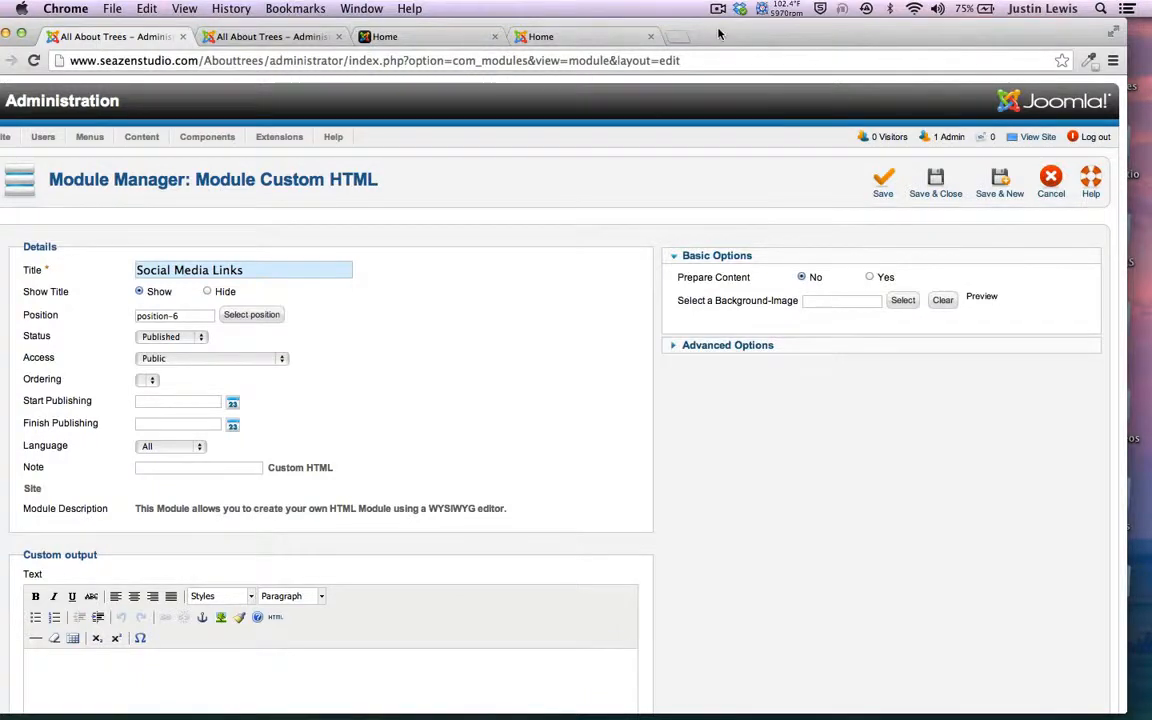
pyautogui.moveTo(718, 35); pyautogui.dragTo(724, 35)
pyautogui.scroll(-2, 391, 306)
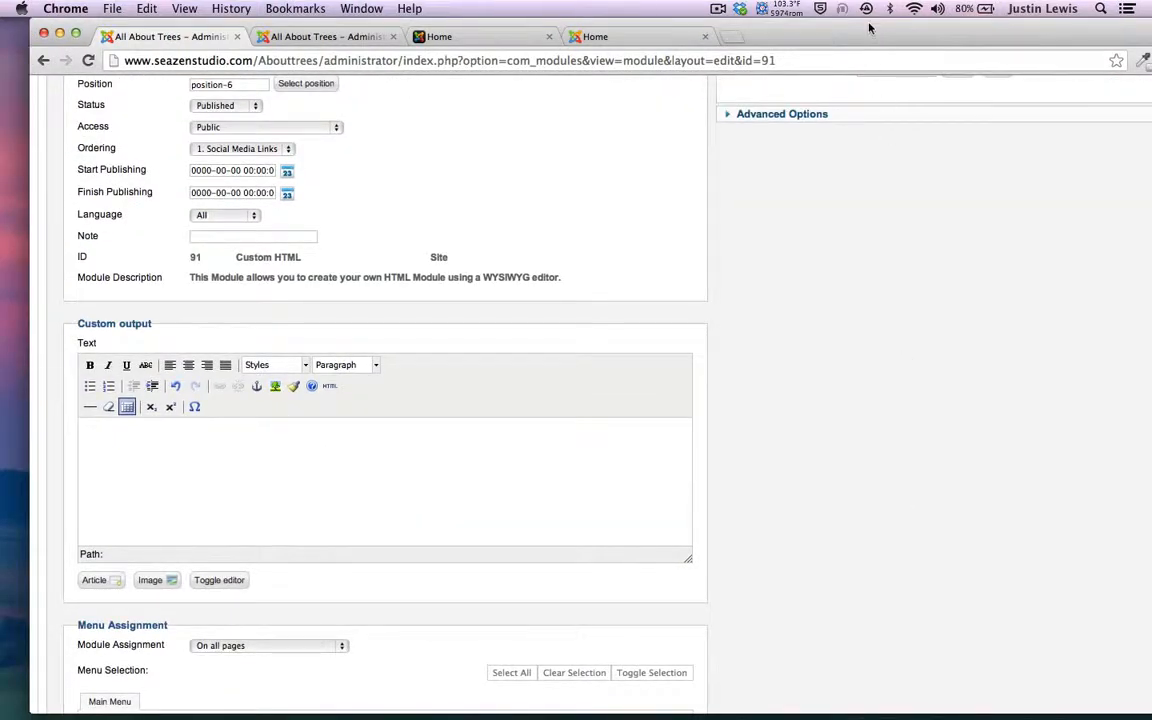
pyautogui.moveTo(853, 28); pyautogui.dragTo(832, 28)
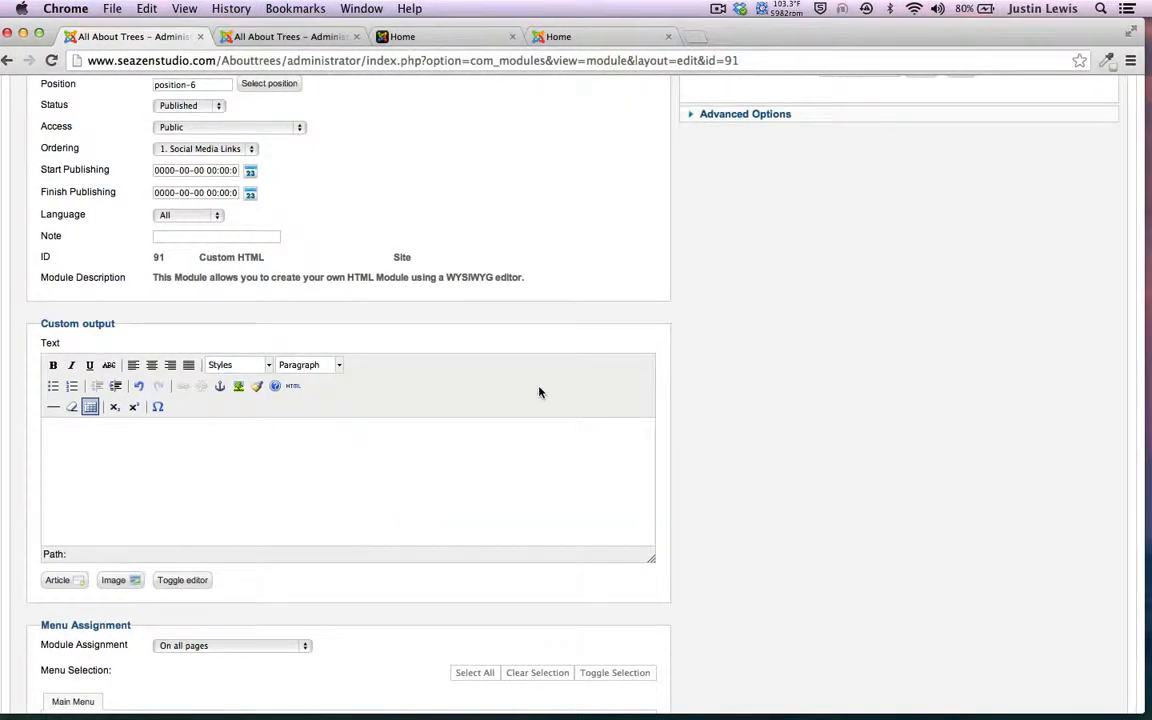
pyautogui.click(353, 450)
pyautogui.scroll(-5, 352, 455)
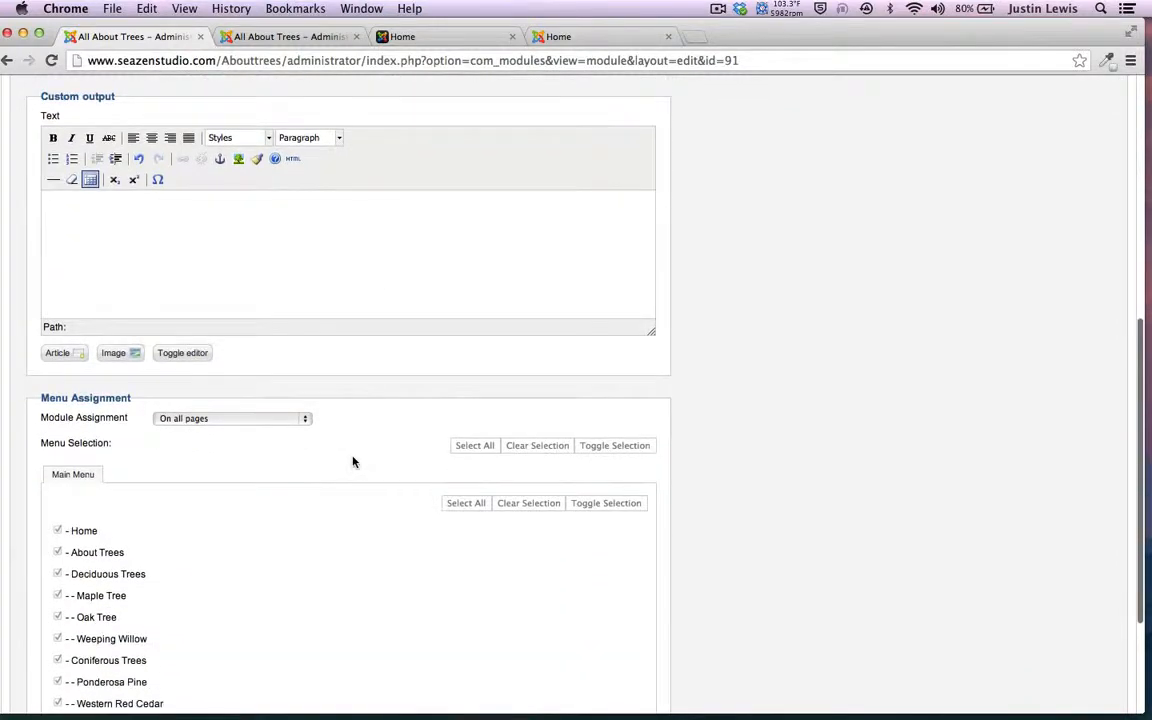
pyautogui.scroll(4, 352, 463)
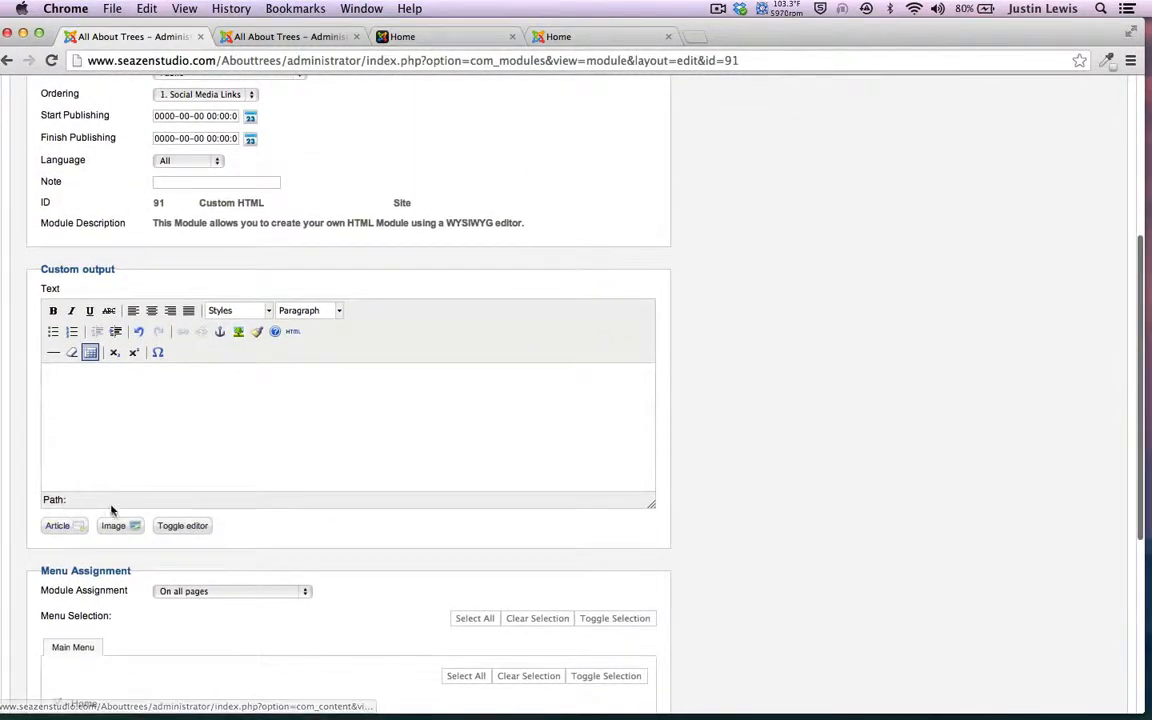
# Insert Facebook-icon.png from the social_icons folder into the custom output, with "The facebook" as image description and title.
pyautogui.click(120, 530)
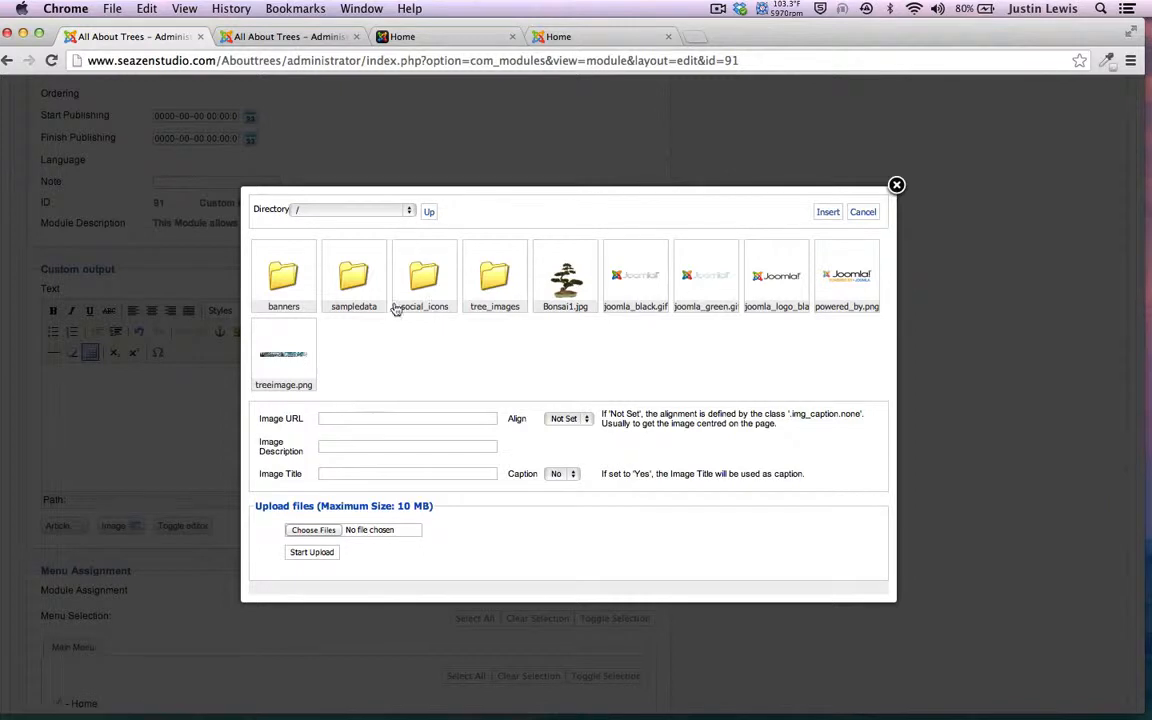
pyautogui.click(420, 278)
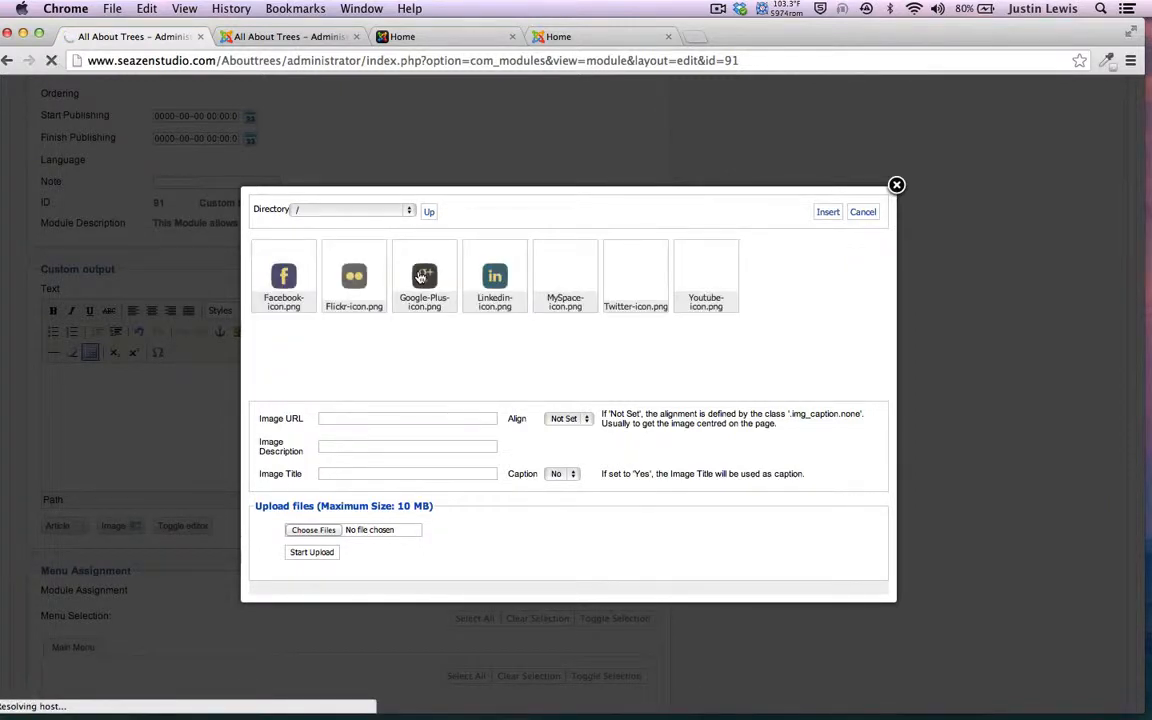
pyautogui.click(283, 272)
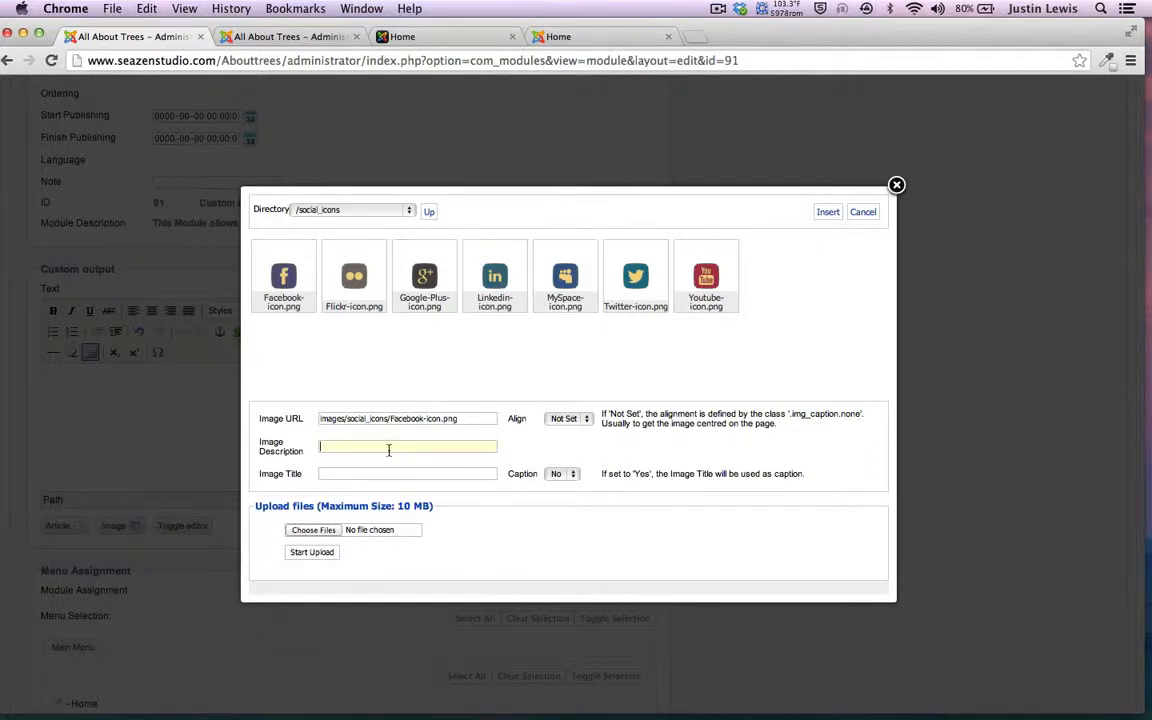
pyautogui.write('The facebook')
pyautogui.moveTo(374, 440); pyautogui.dragTo(300, 397)
pyautogui.hotkey('ctrl', 'c')
pyautogui.click(345, 474)
pyautogui.hotkey('ctrl', 'v')
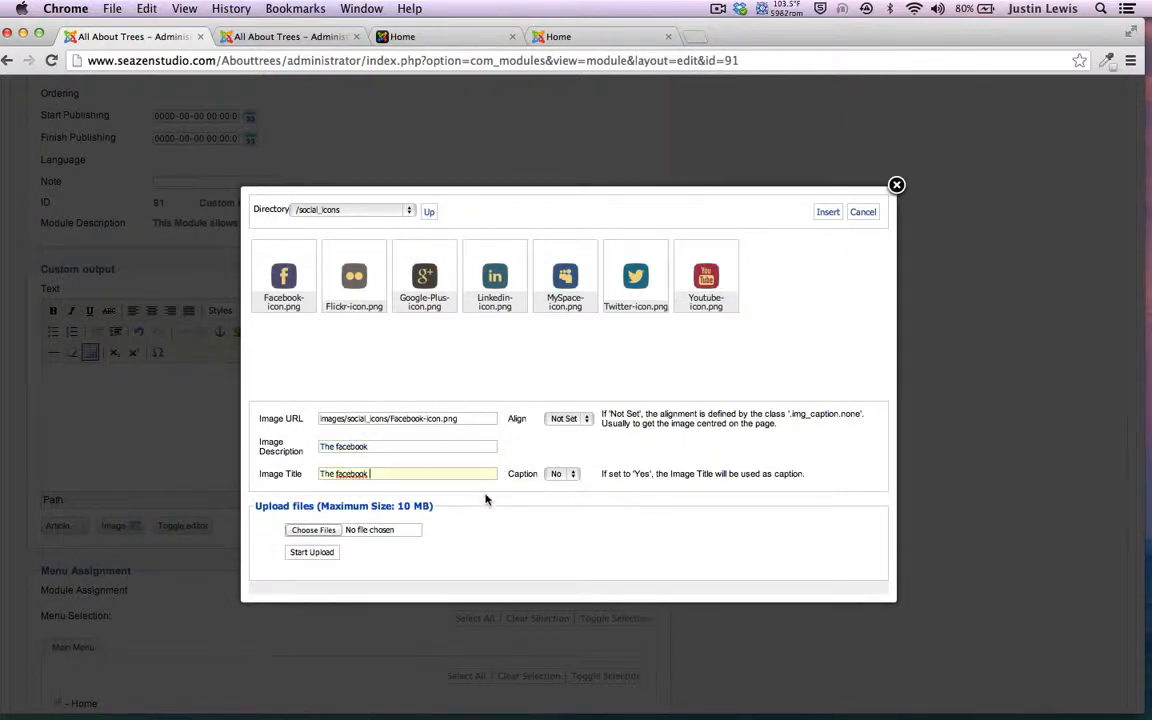
pyautogui.click(827, 214)
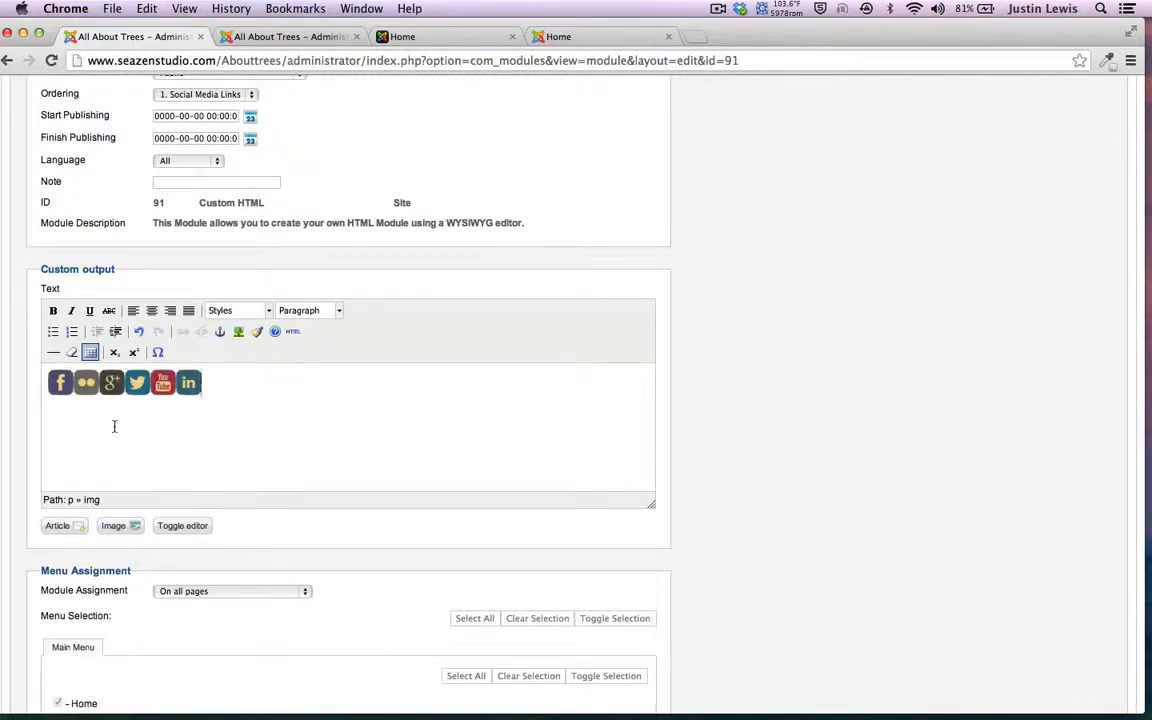
# Move the Twitter, YouTube and LinkedIn icons onto a second line in the custom output, and hide the module's title.
pyautogui.click(60, 387)
pyautogui.click(57, 432)
pyautogui.click(137, 382)
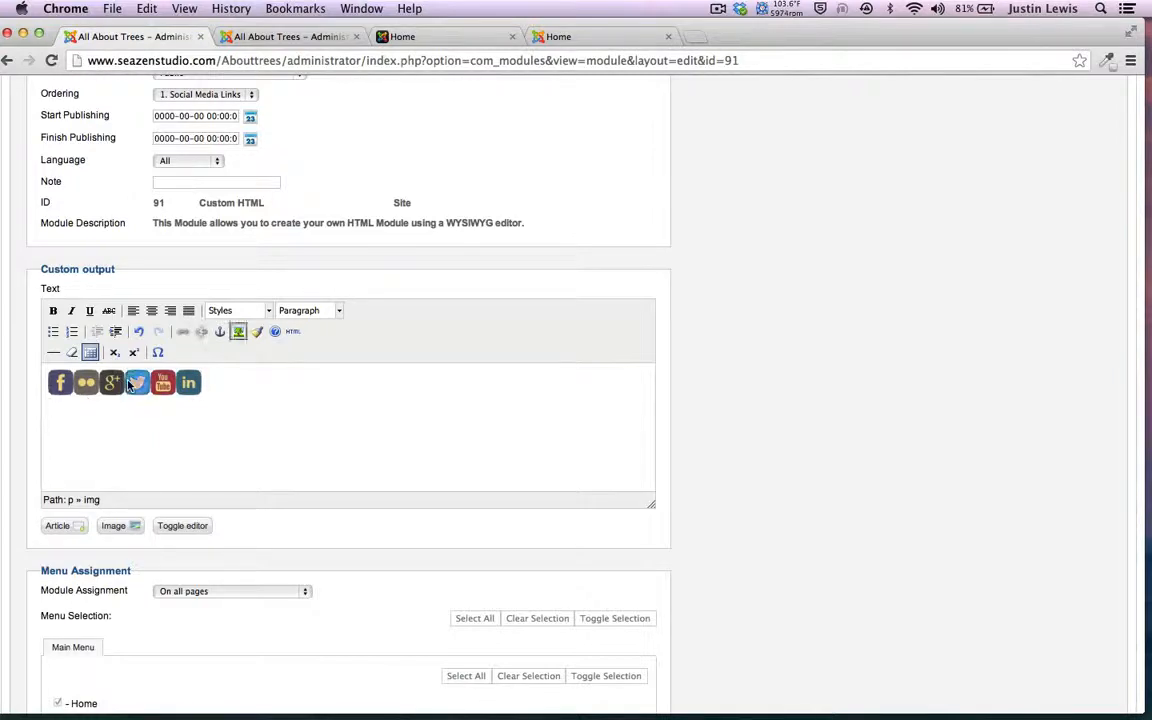
pyautogui.press('Left')
pyautogui.press('Return')
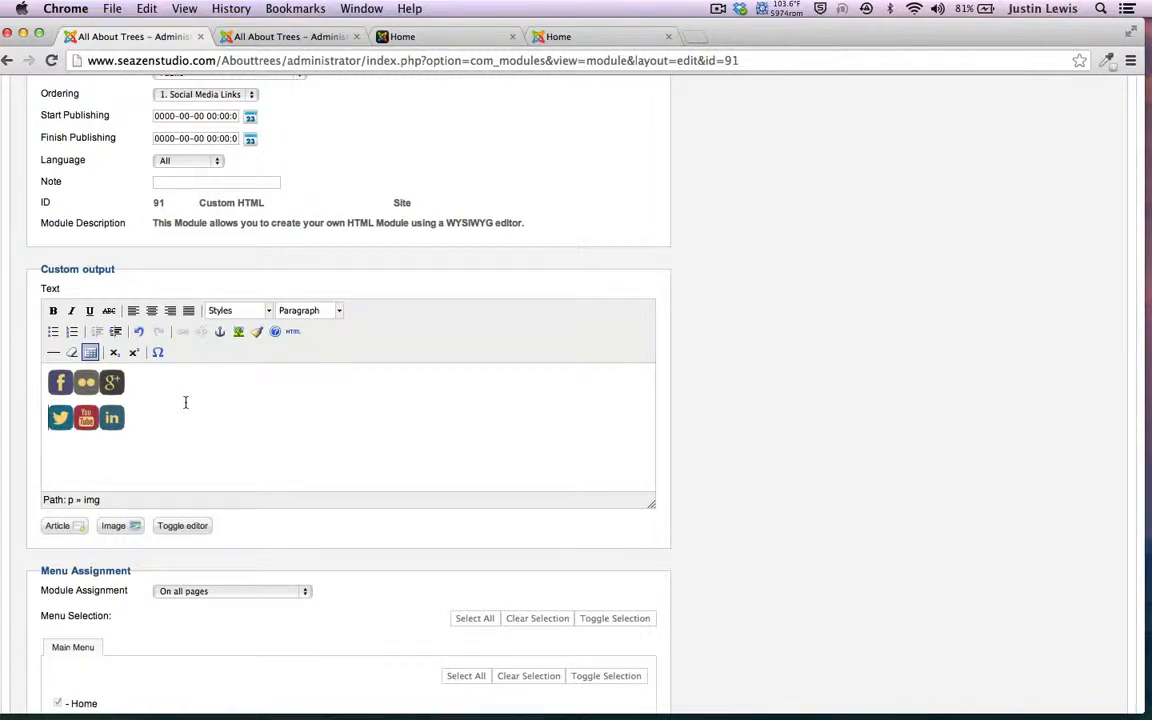
pyautogui.scroll(4, 203, 398)
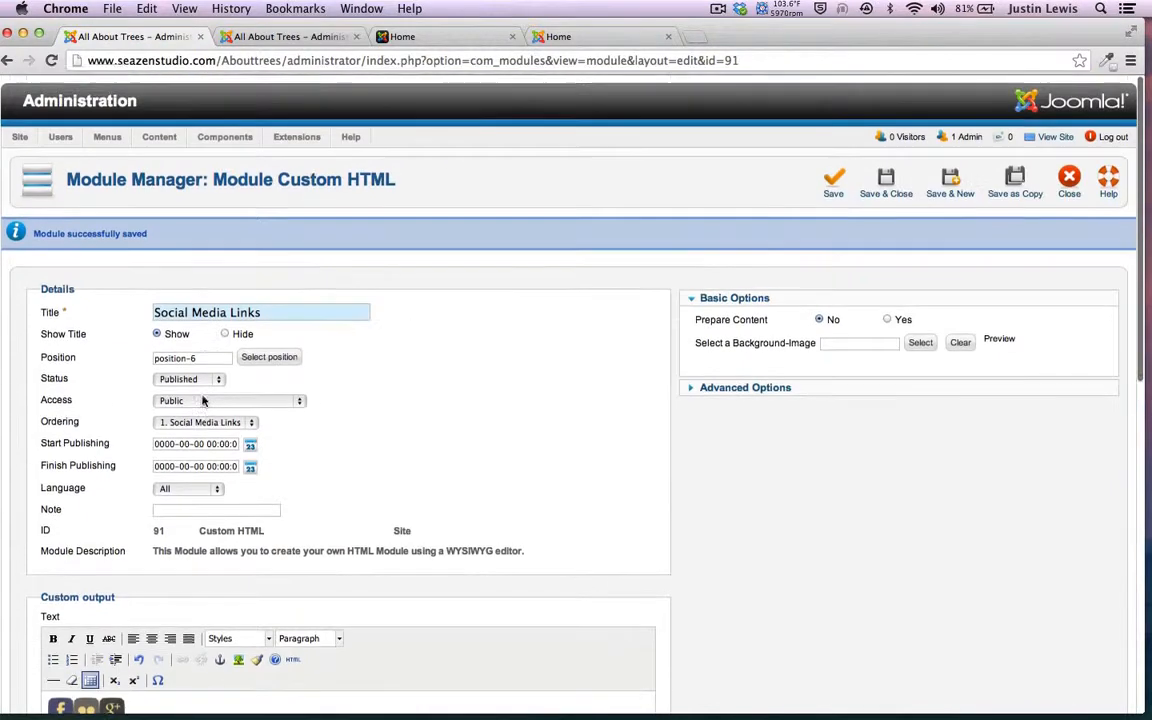
pyautogui.click(225, 336)
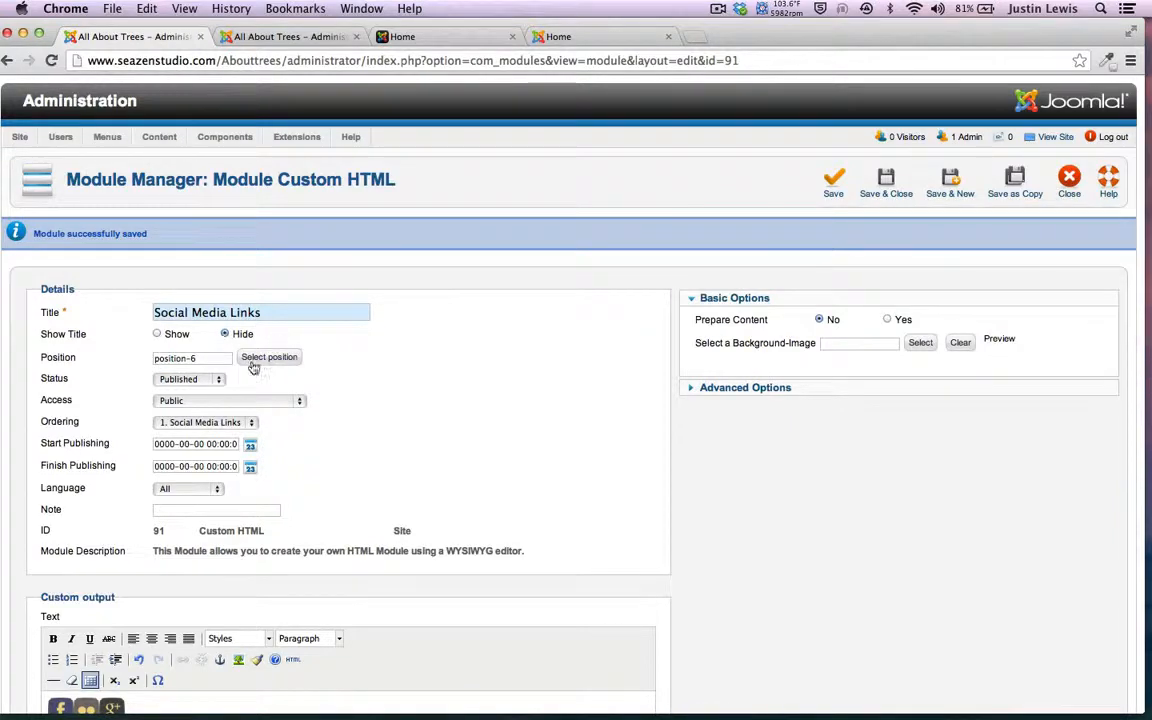
pyautogui.scroll(-1, 585, 454)
pyautogui.scroll(-1, 585, 454)
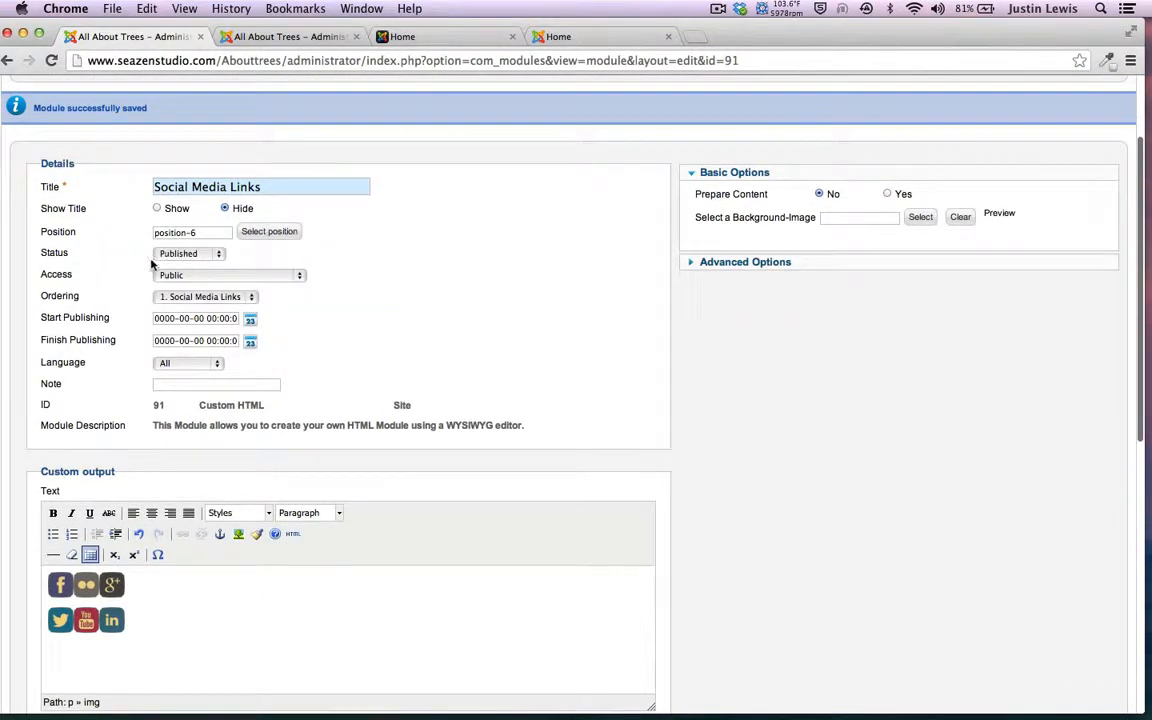
pyautogui.scroll(-4, 256, 473)
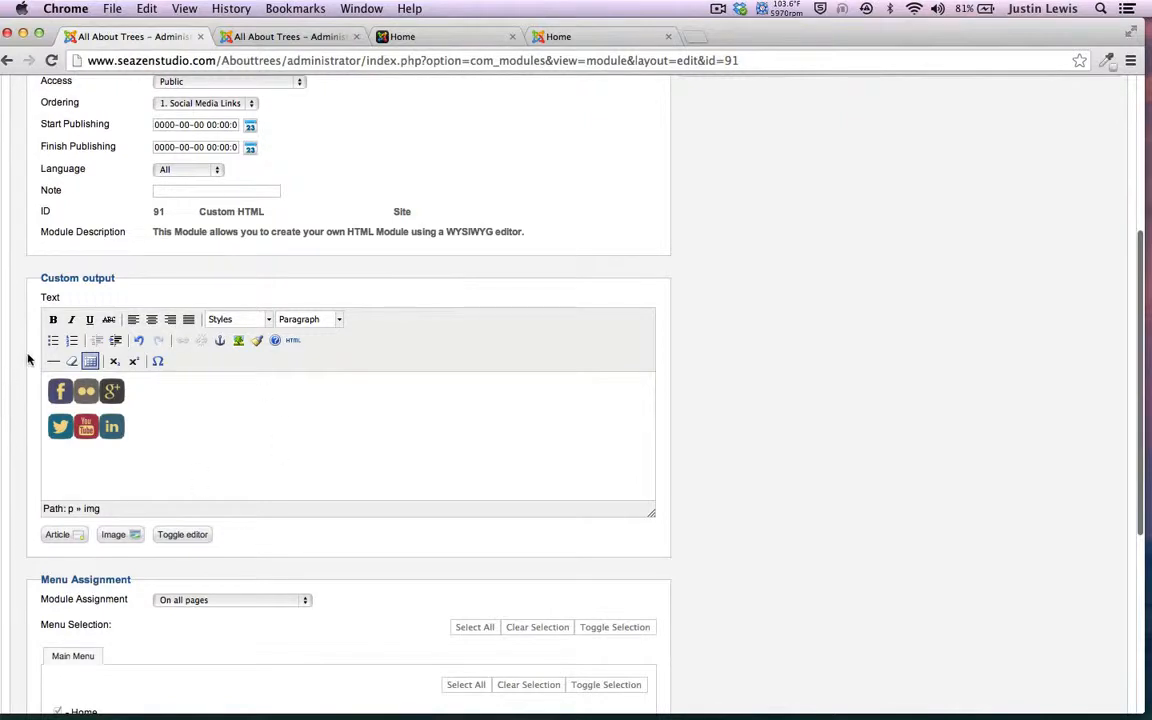
pyautogui.click(57, 392)
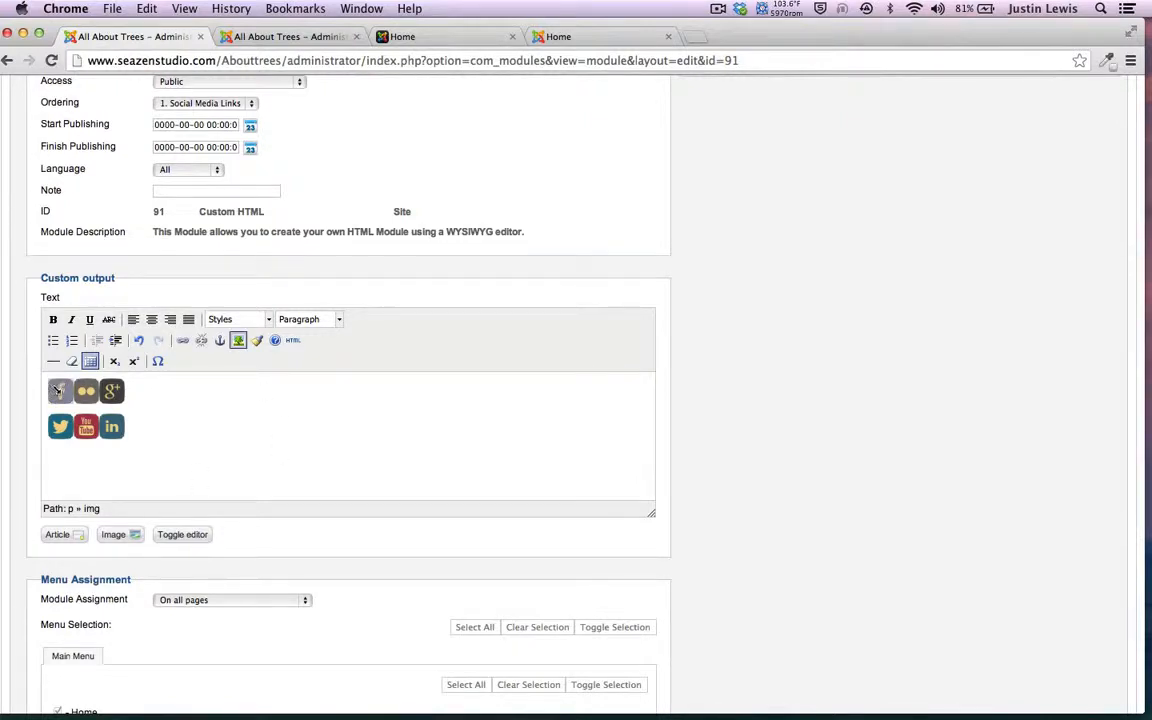
pyautogui.click(182, 341)
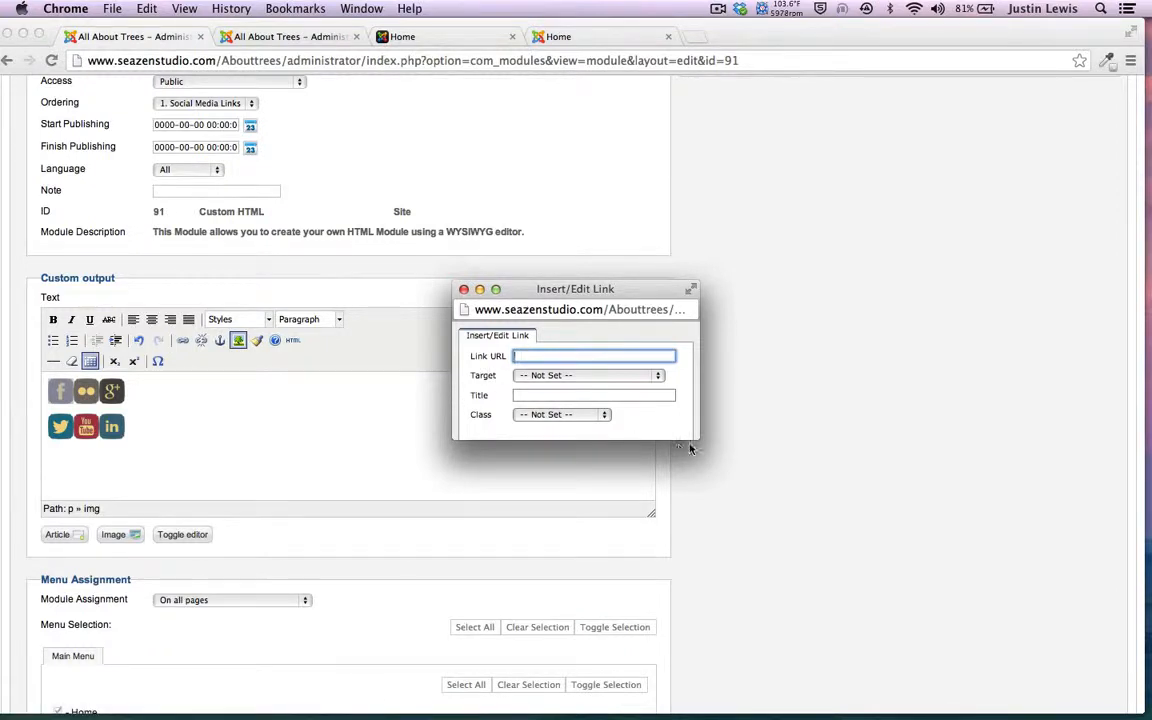
pyautogui.moveTo(690, 449); pyautogui.dragTo(693, 508)
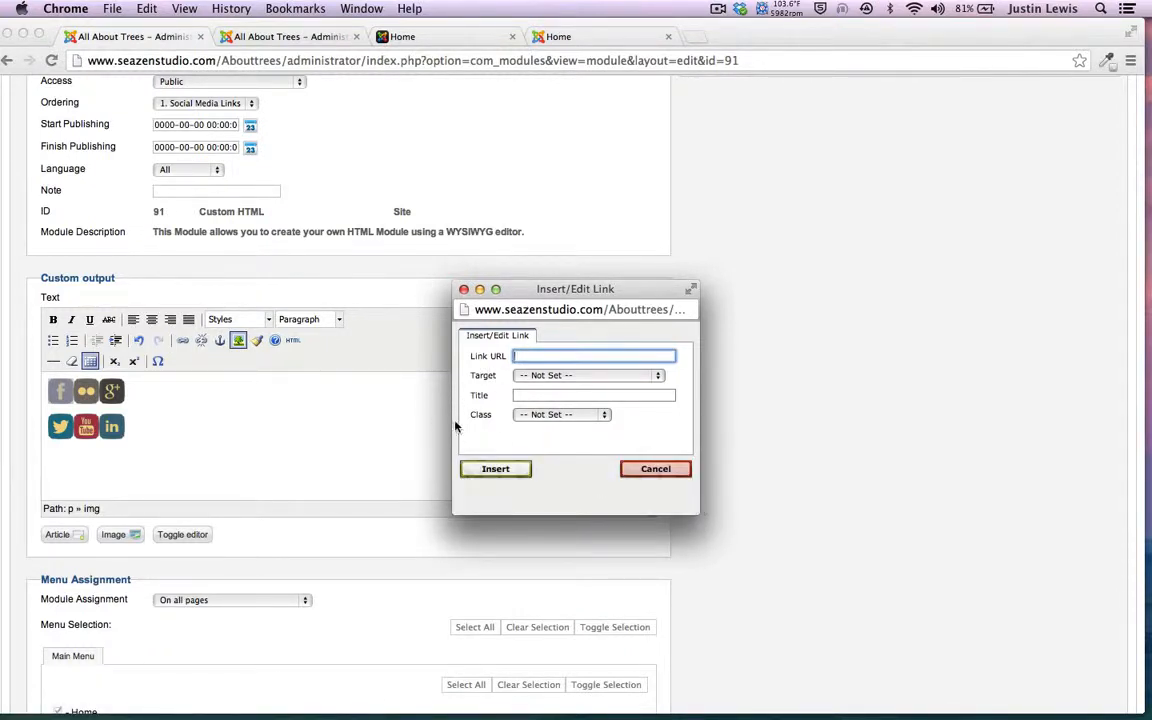
pyautogui.write('http://facebook.com')
pyautogui.click(548, 375)
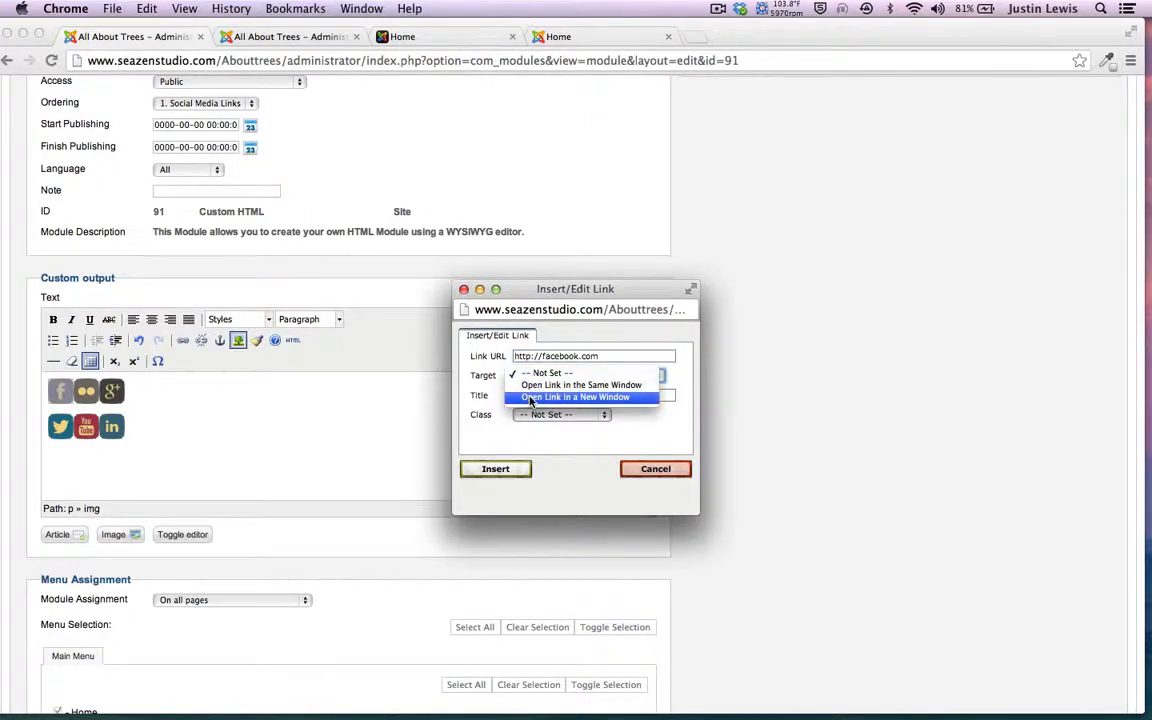
pyautogui.click(531, 398)
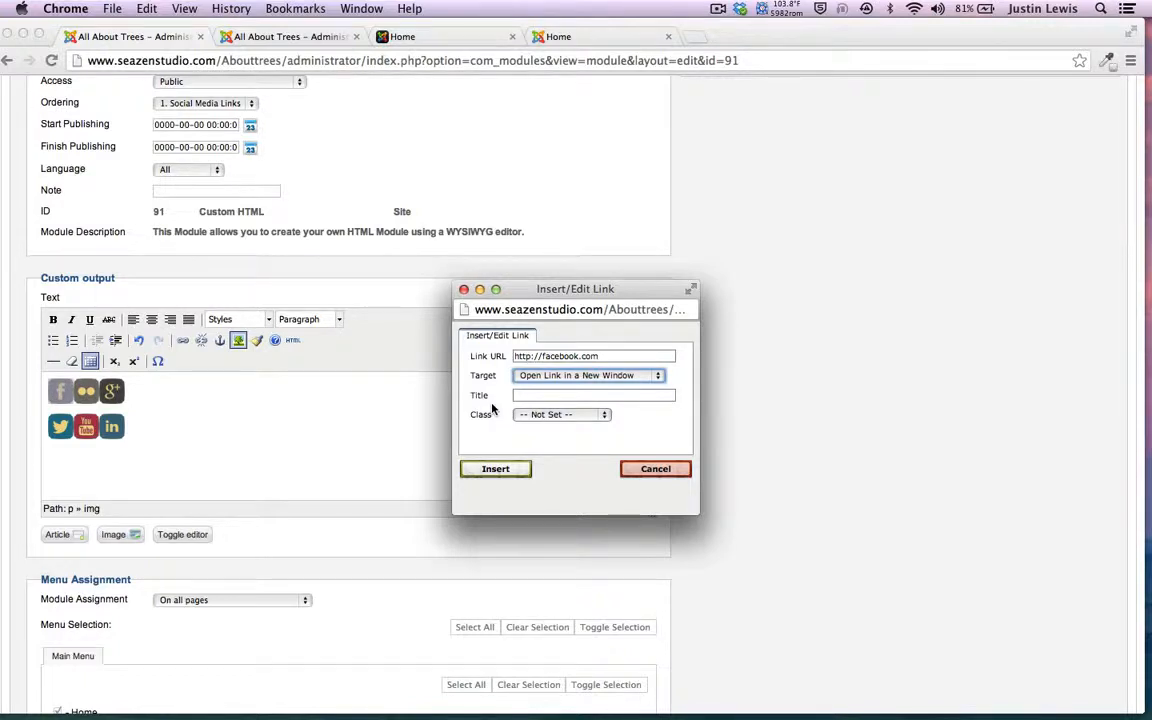
pyautogui.press('Tab')
pyautogui.write('The ')
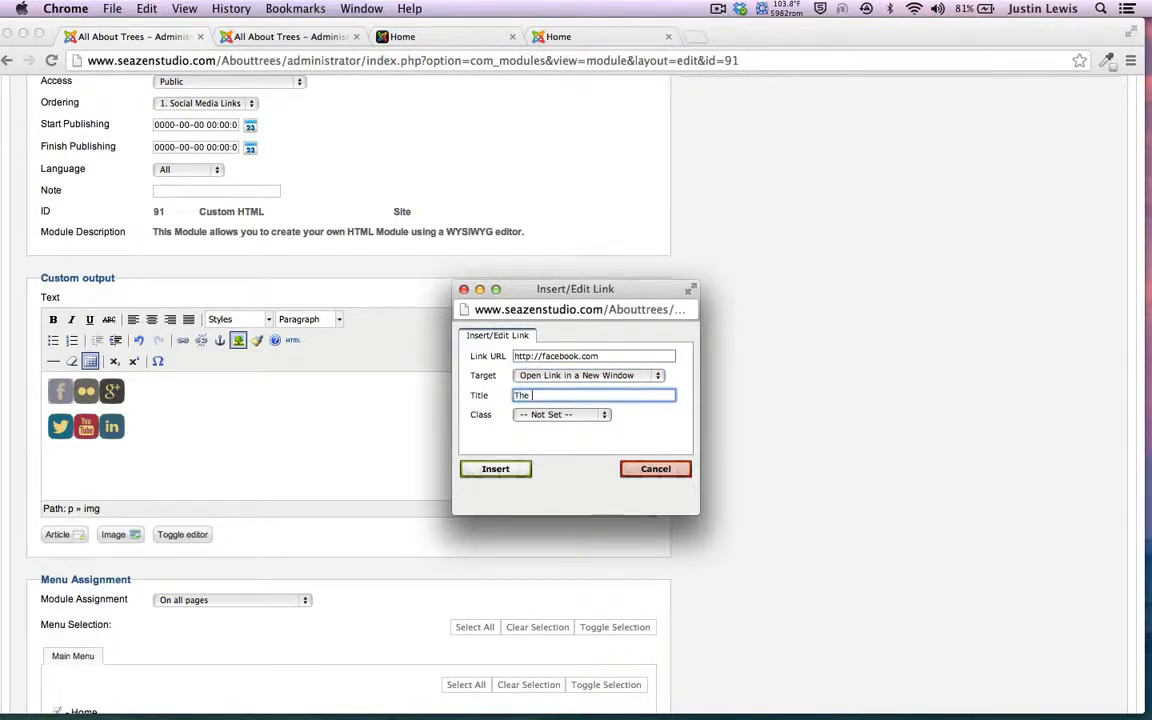
pyautogui.write('facebook')
pyautogui.click(490, 470)
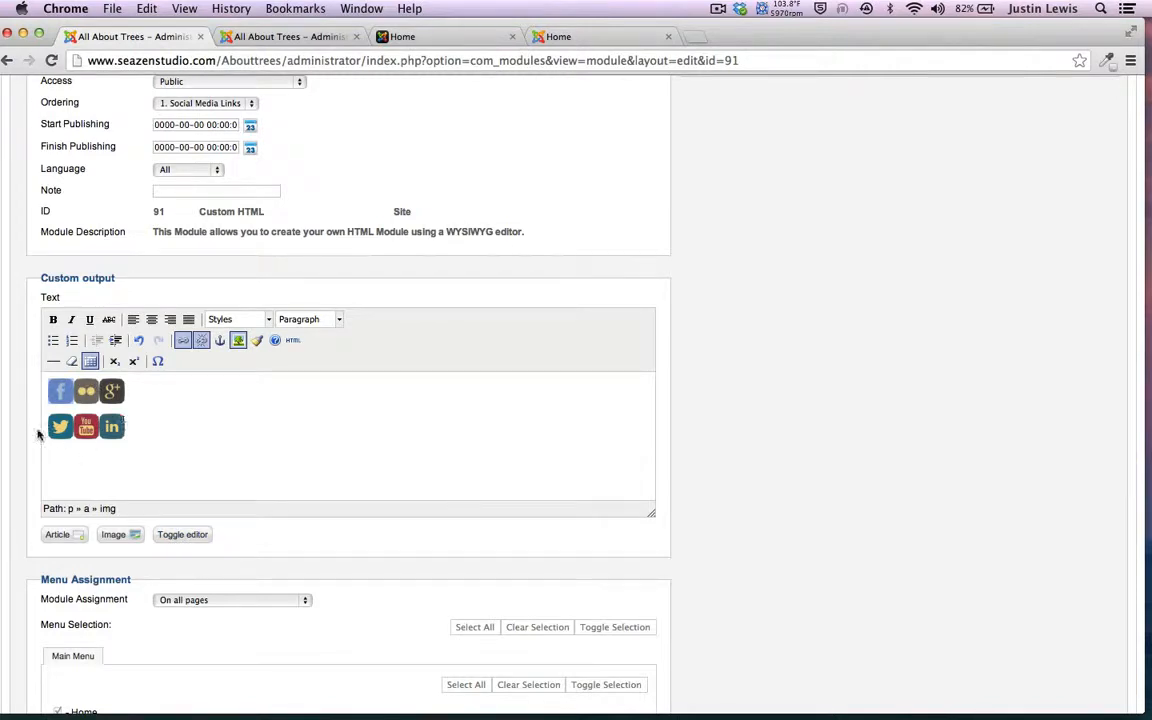
pyautogui.click(204, 455)
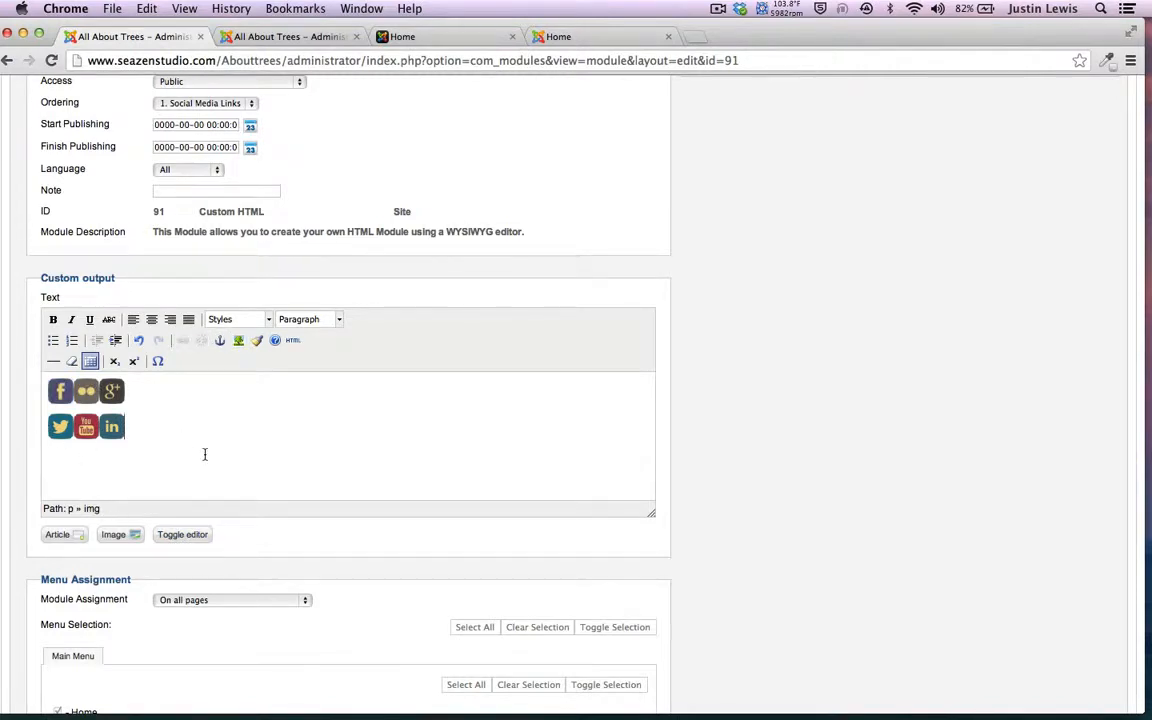
# Check the links on the social icons in the custom output and review the module's detail settings.
pyautogui.click(84, 392)
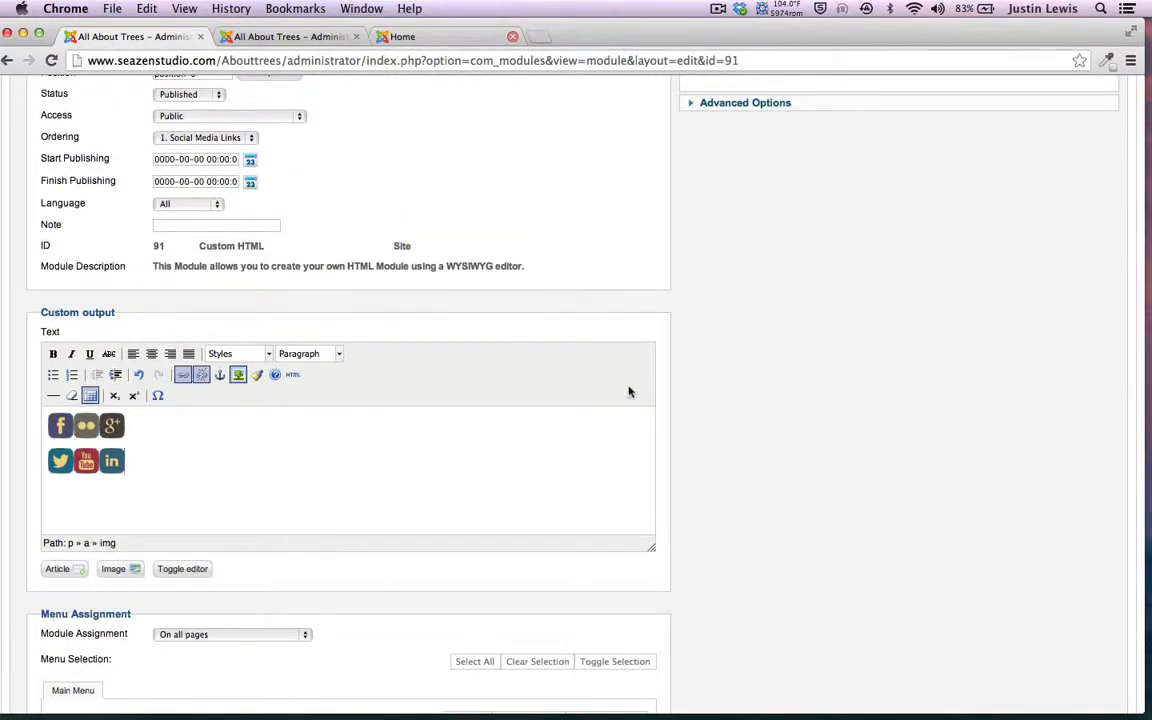
pyautogui.scroll(-1, 417, 481)
pyautogui.scroll(1, 417, 481)
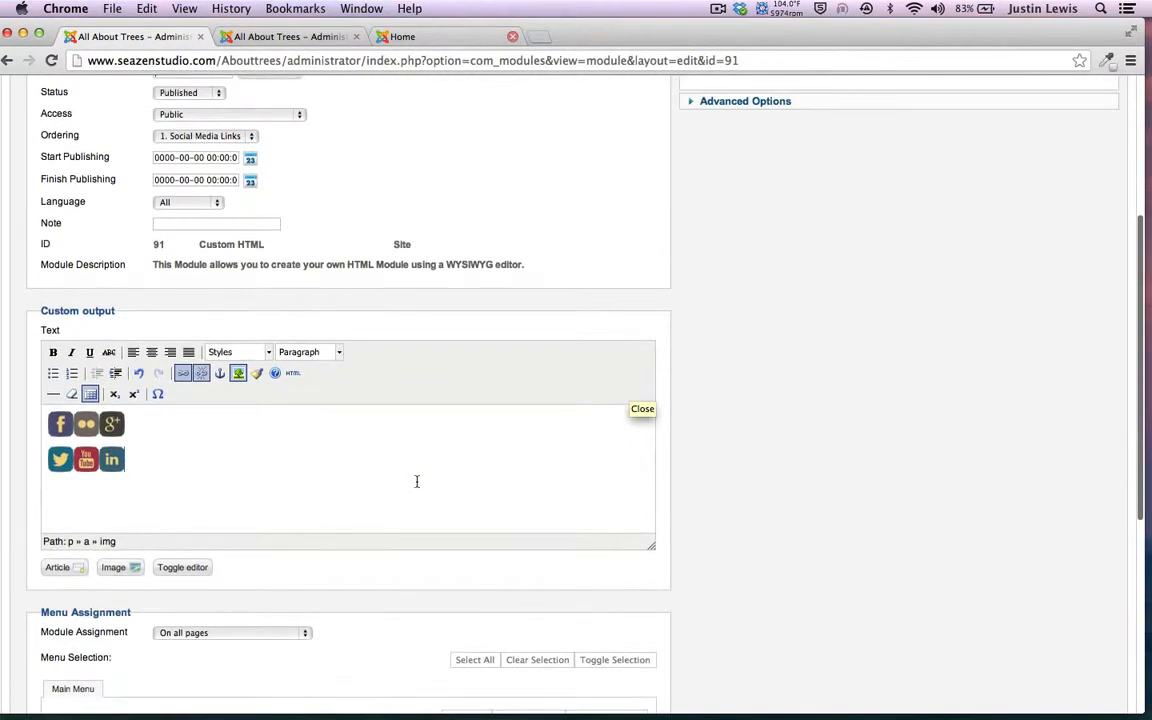
pyautogui.click(59, 429)
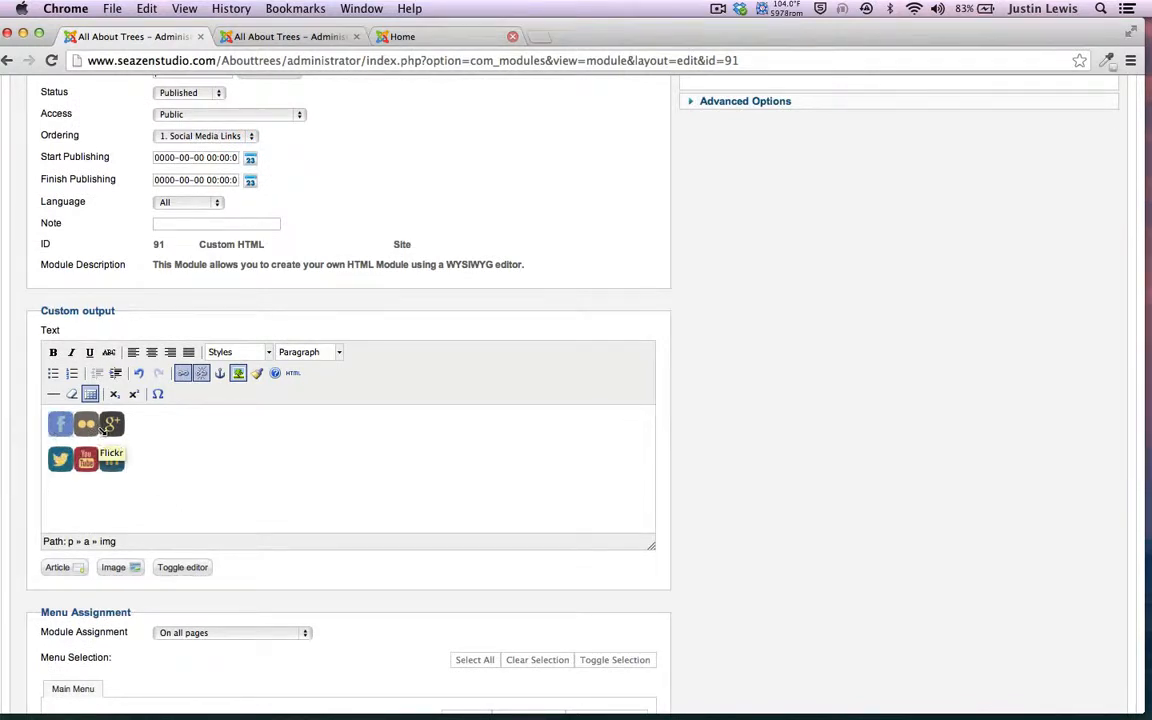
pyautogui.click(139, 486)
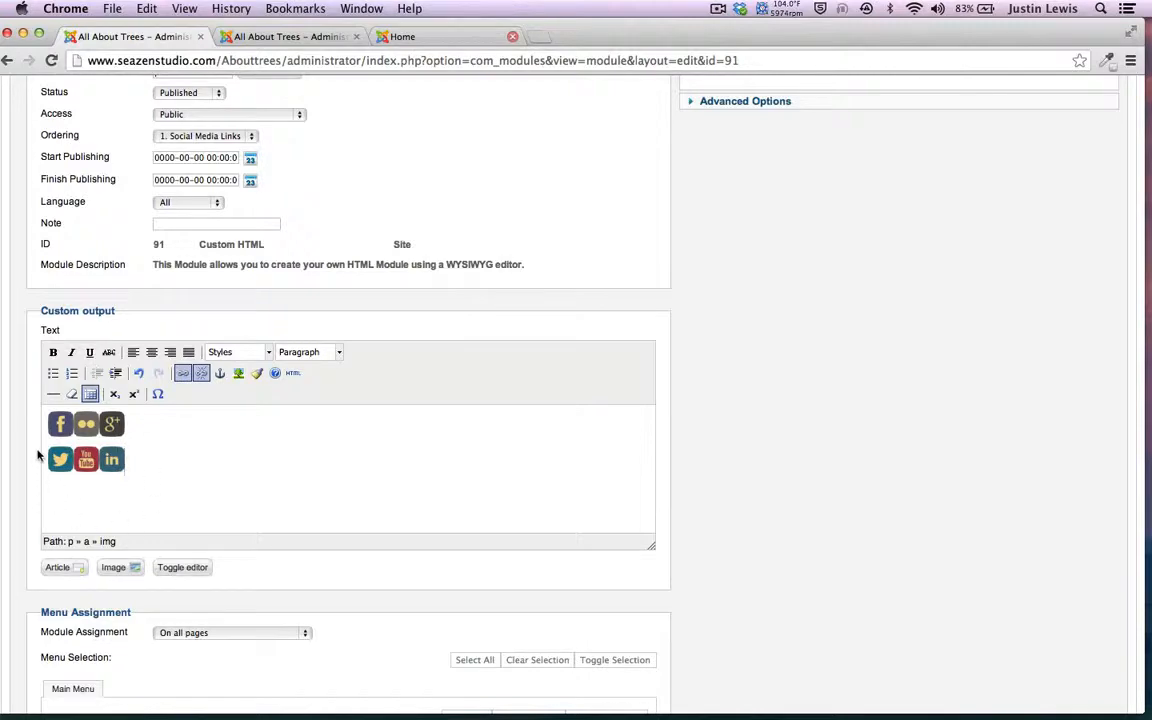
pyautogui.scroll(5, 837, 358)
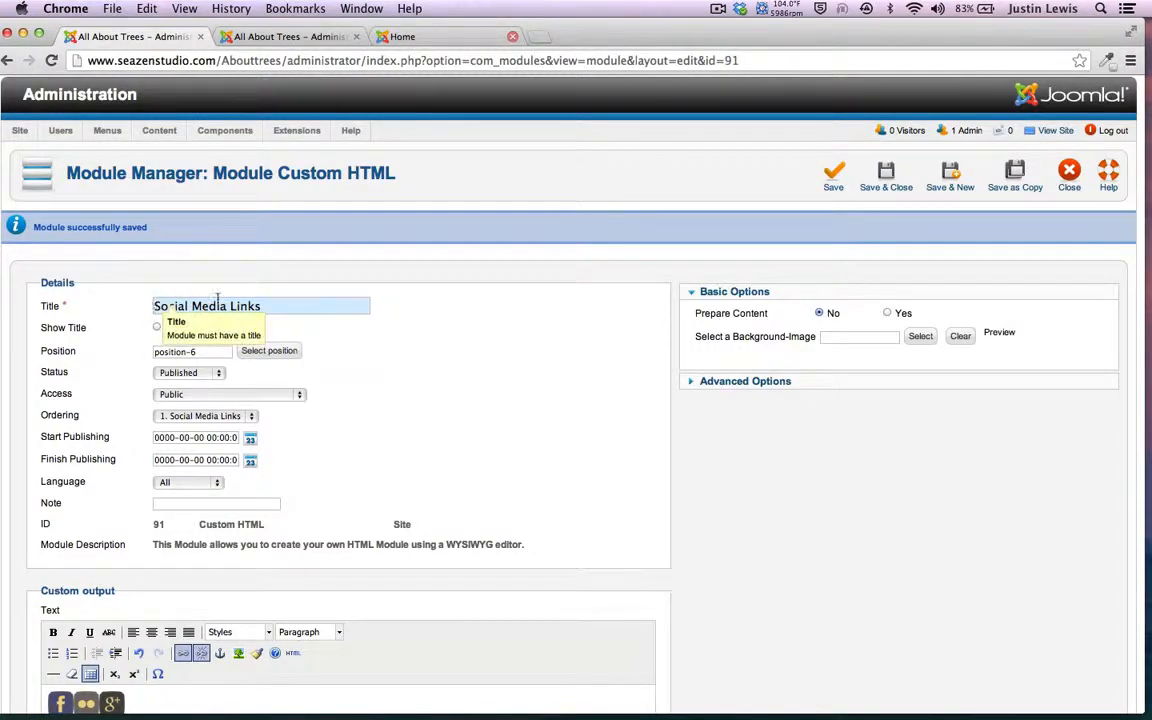
pyautogui.scroll(-2, 85, 345)
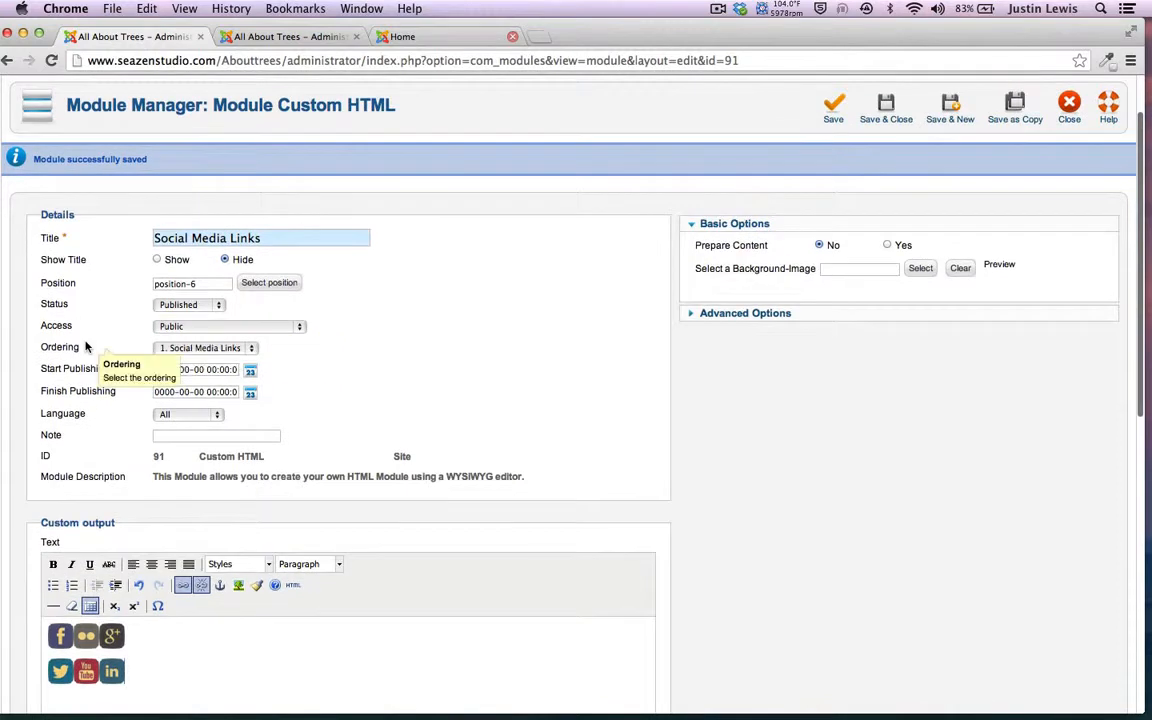
pyautogui.scroll(-10, 100, 315)
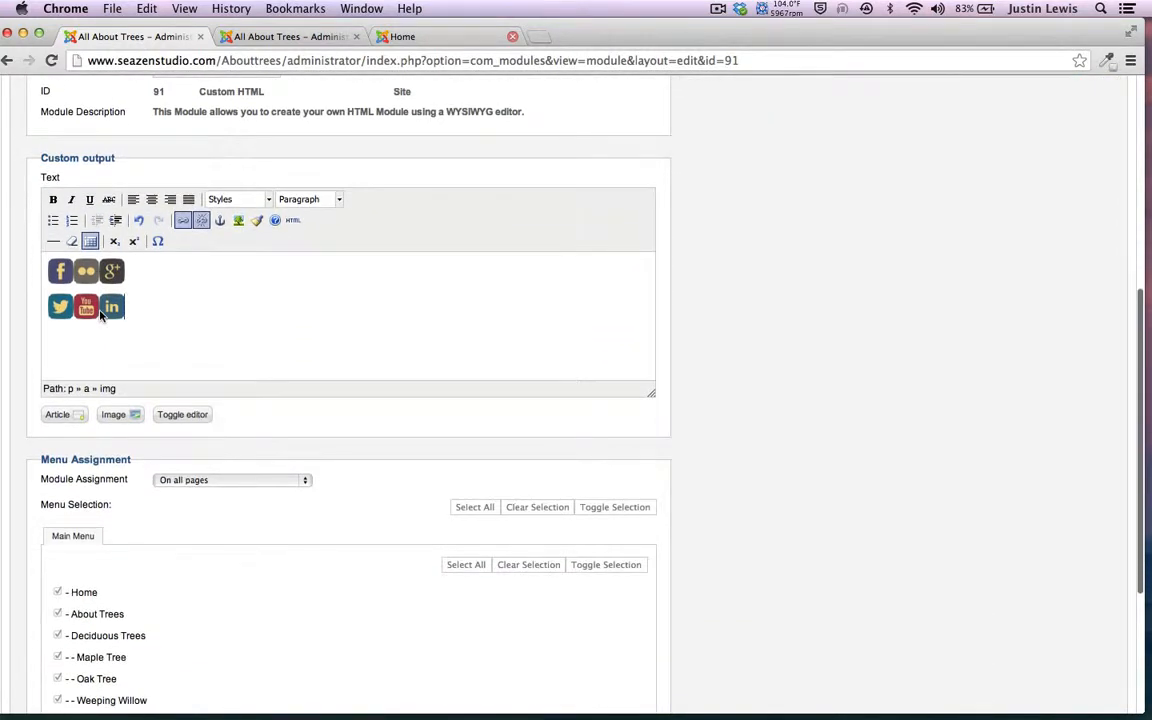
# Try assigning the module only to selected pages with Home unchecked, and return the module assignment to On all pages.
pyautogui.scroll(-4, 100, 315)
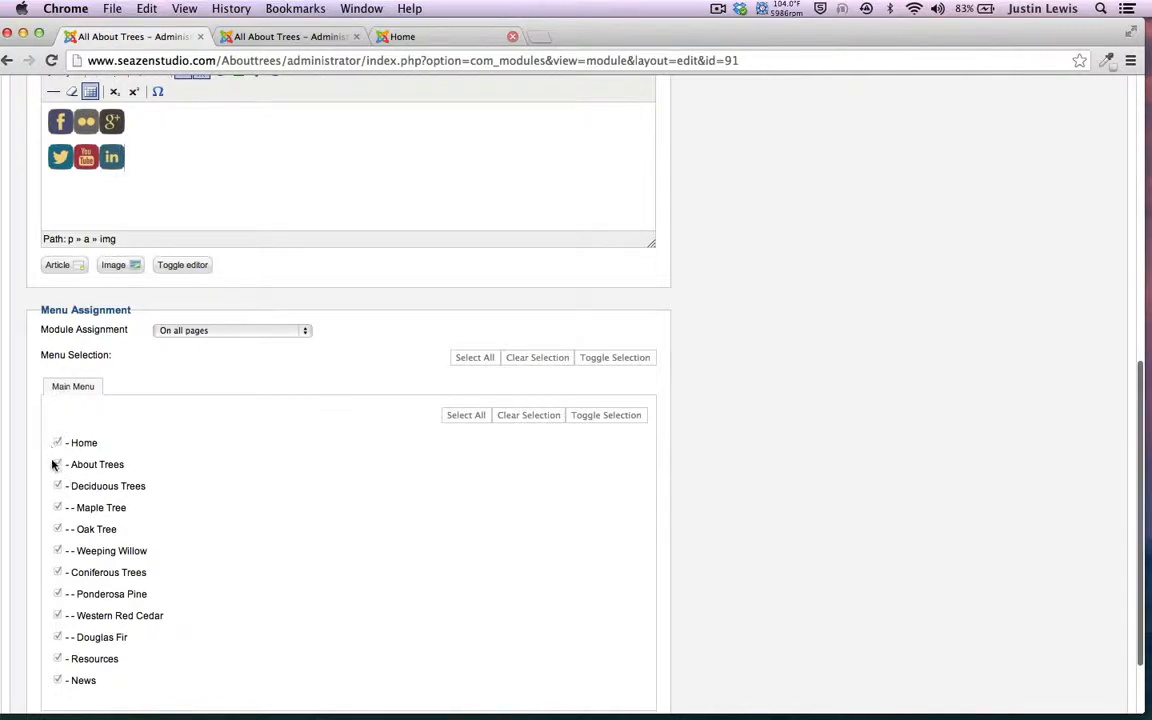
pyautogui.click(216, 331)
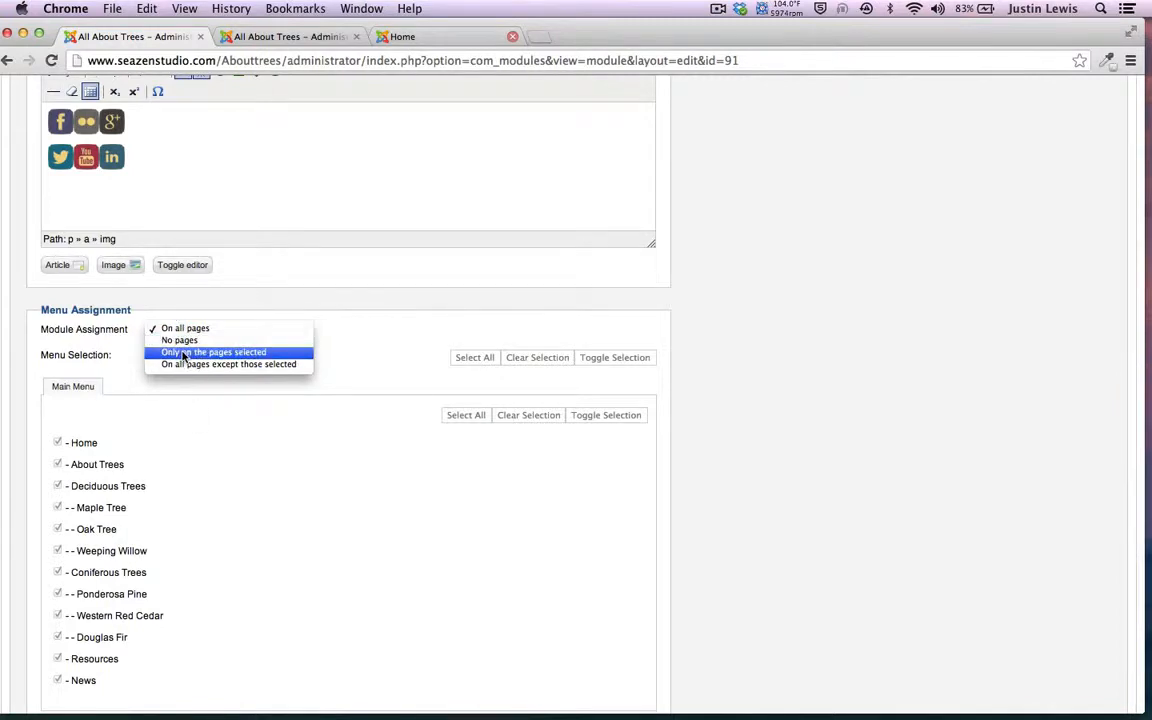
pyautogui.click(184, 355)
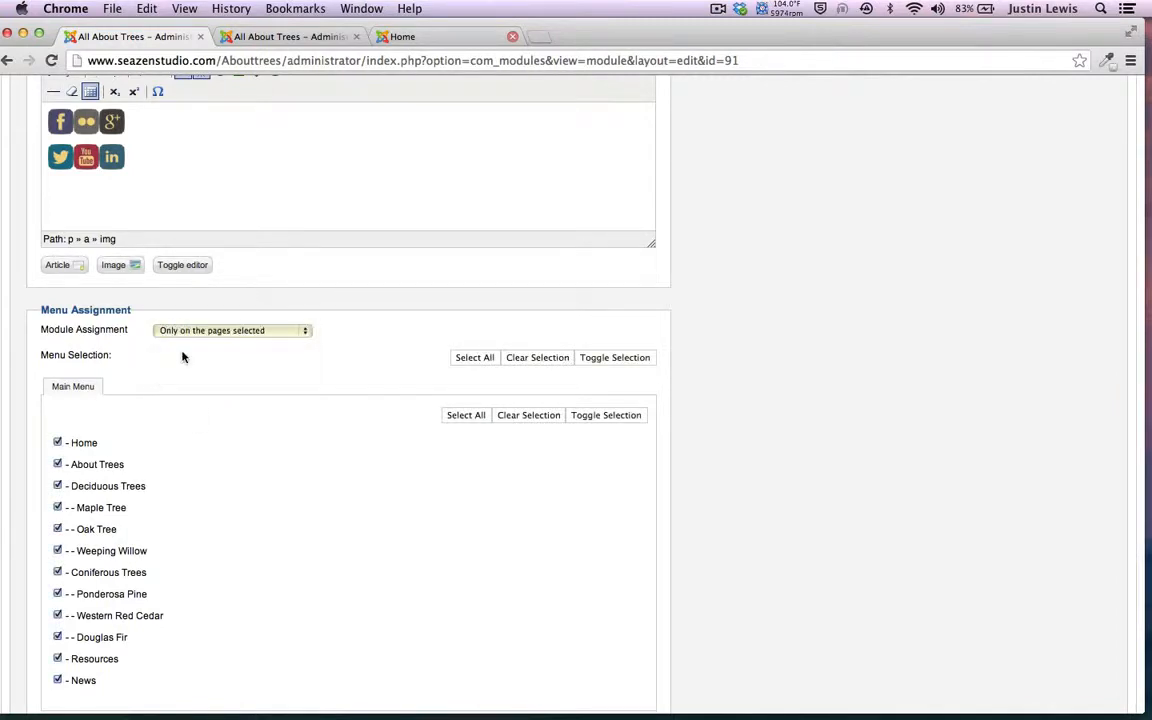
pyautogui.click(56, 443)
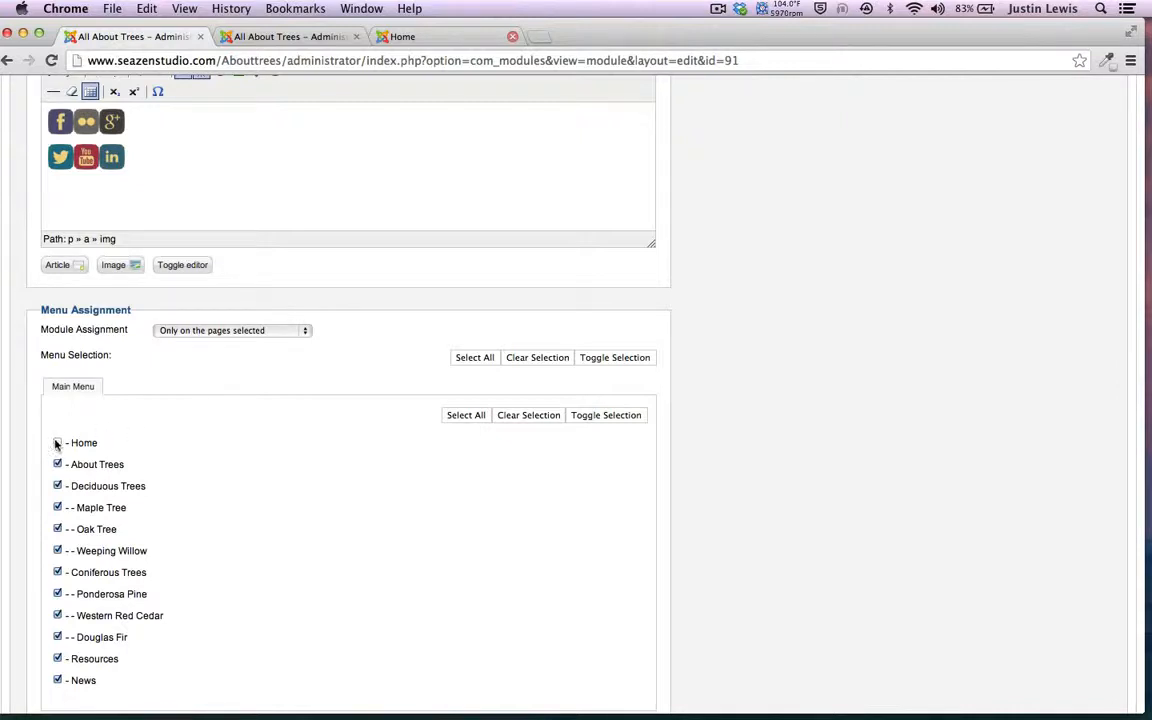
pyautogui.click(198, 331)
pyautogui.click(185, 304)
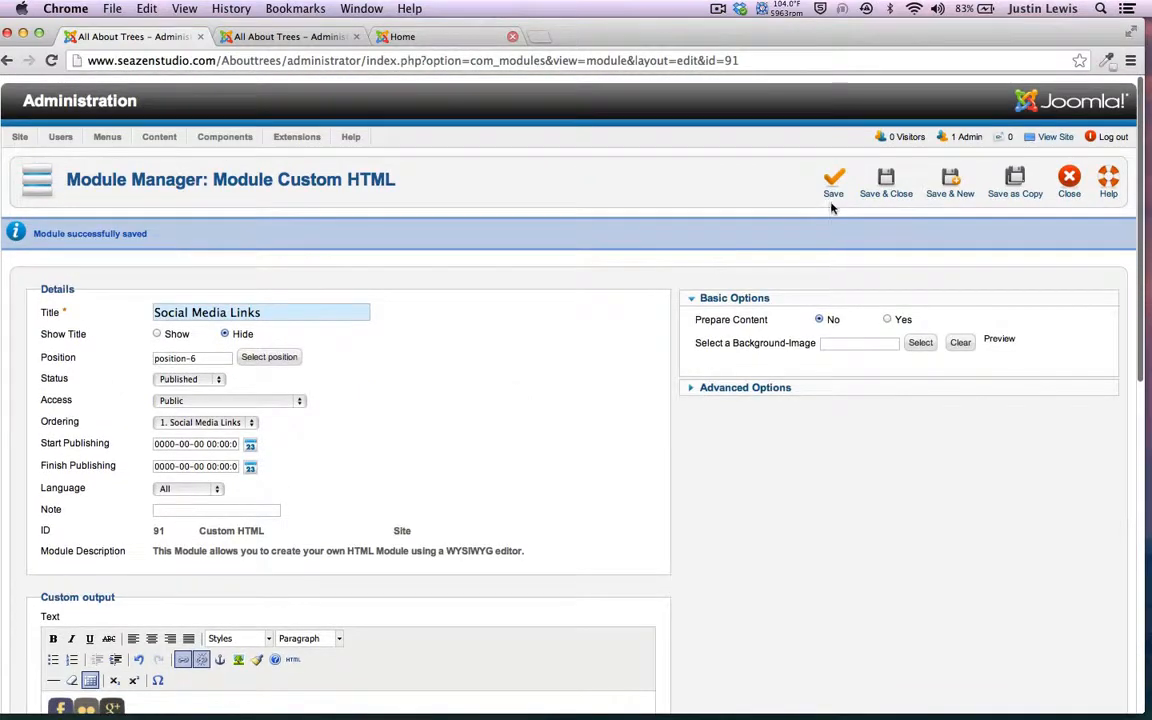
# Save the Social Media Links module and test the Facebook icon's link on the live site's home page.
pyautogui.click(833, 185)
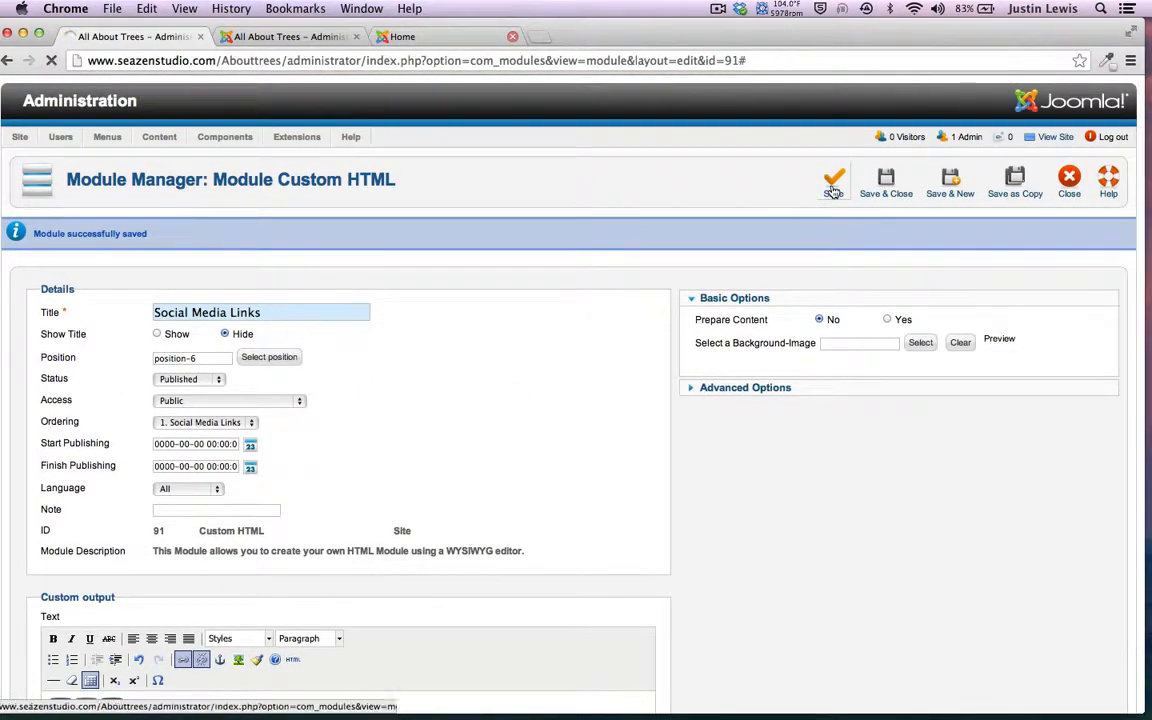
pyautogui.click(1050, 138)
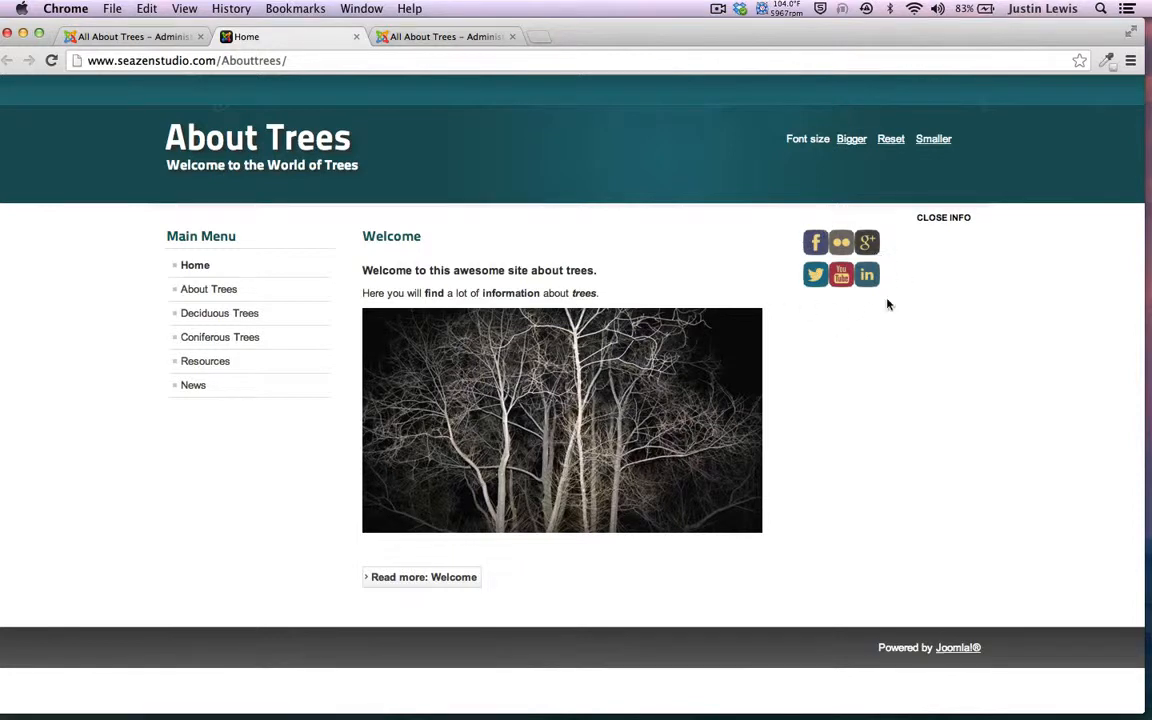
pyautogui.click(813, 246)
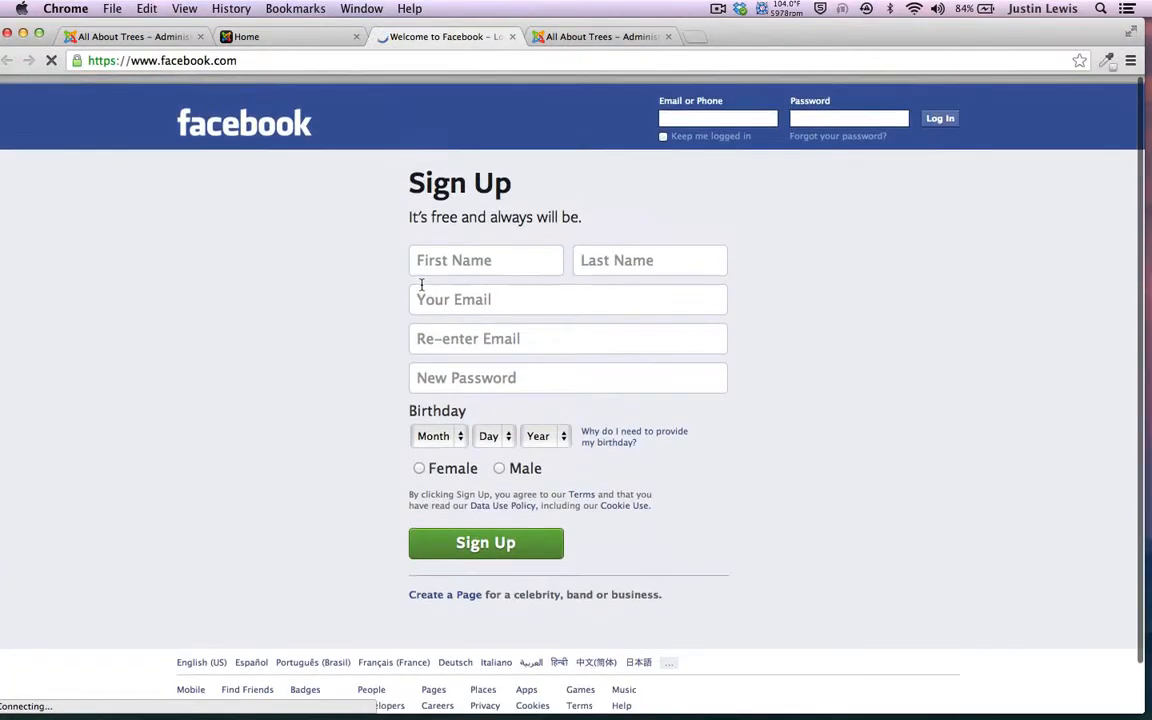
pyautogui.click(130, 36)
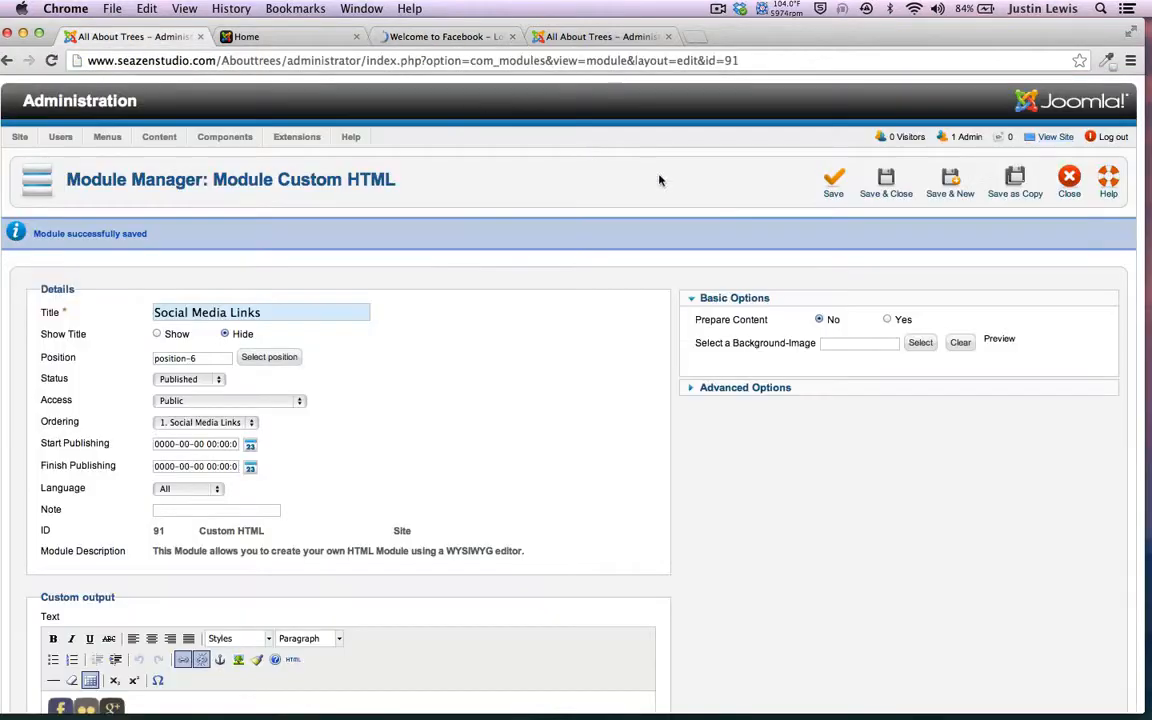
pyautogui.click(283, 36)
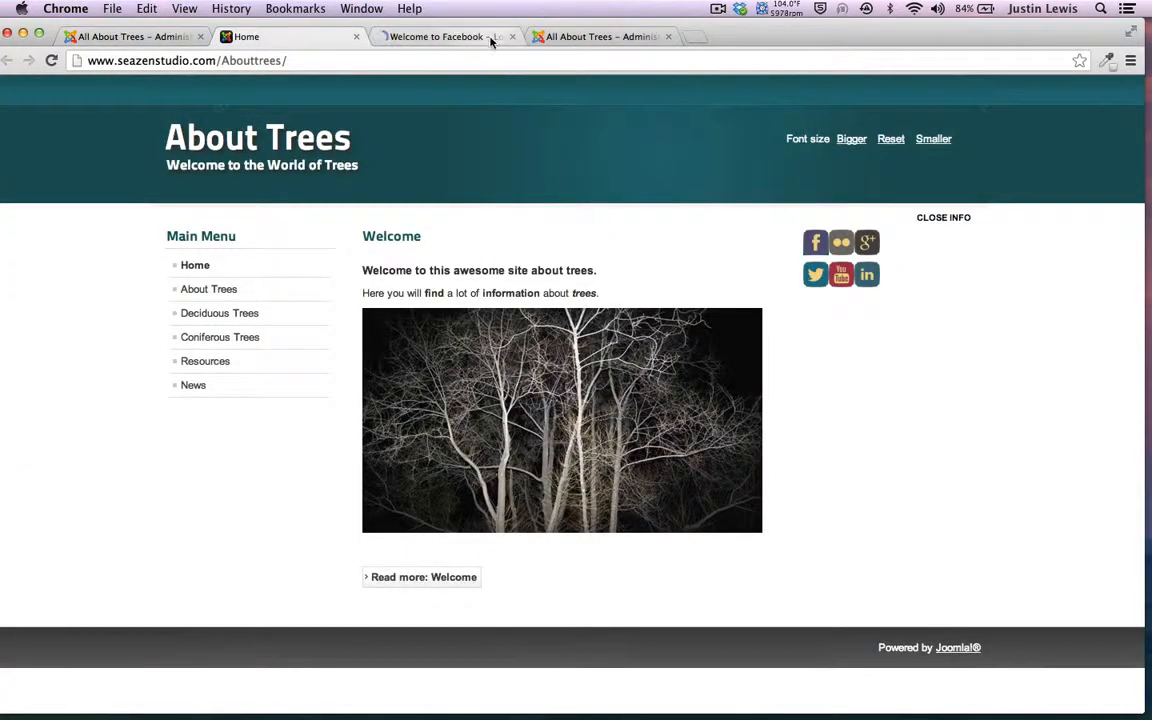
pyautogui.click(511, 37)
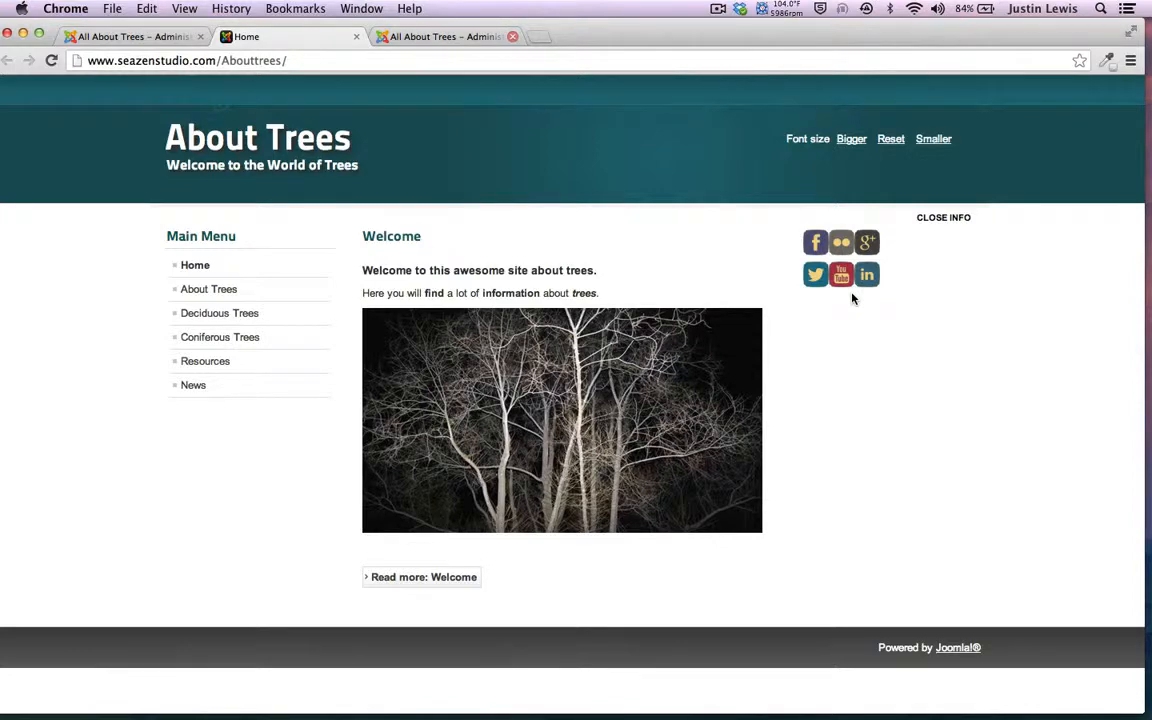
pyautogui.scroll(-1, 715, 221)
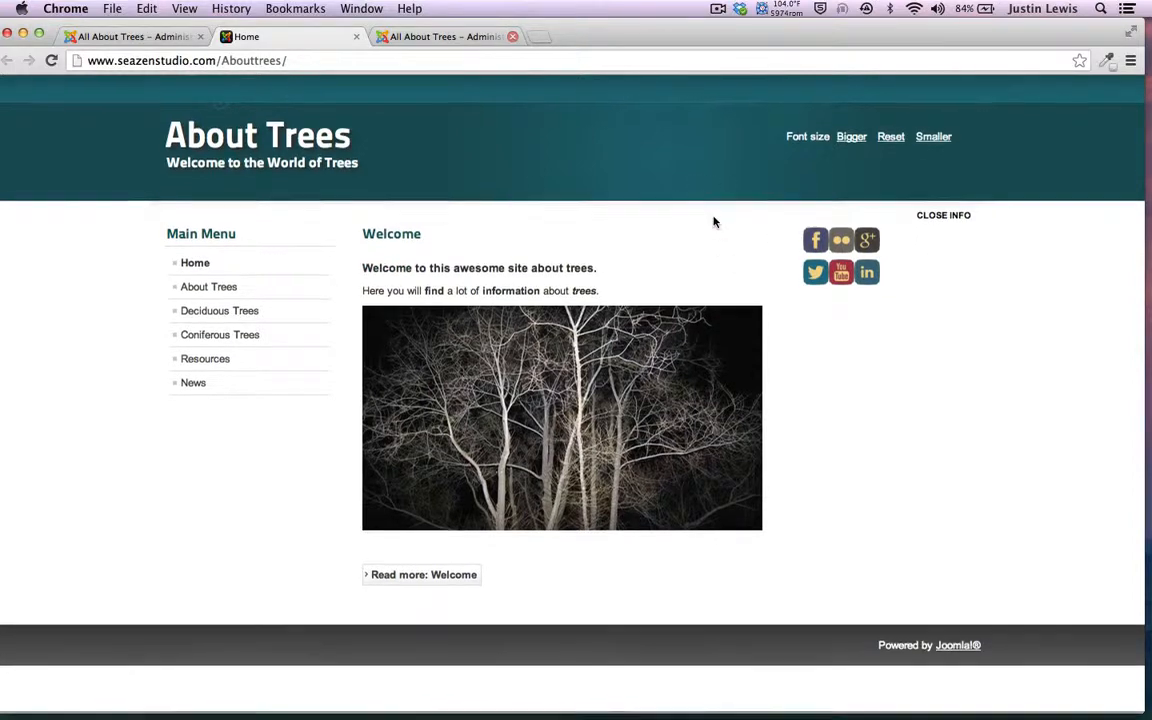
pyautogui.scroll(1, 715, 221)
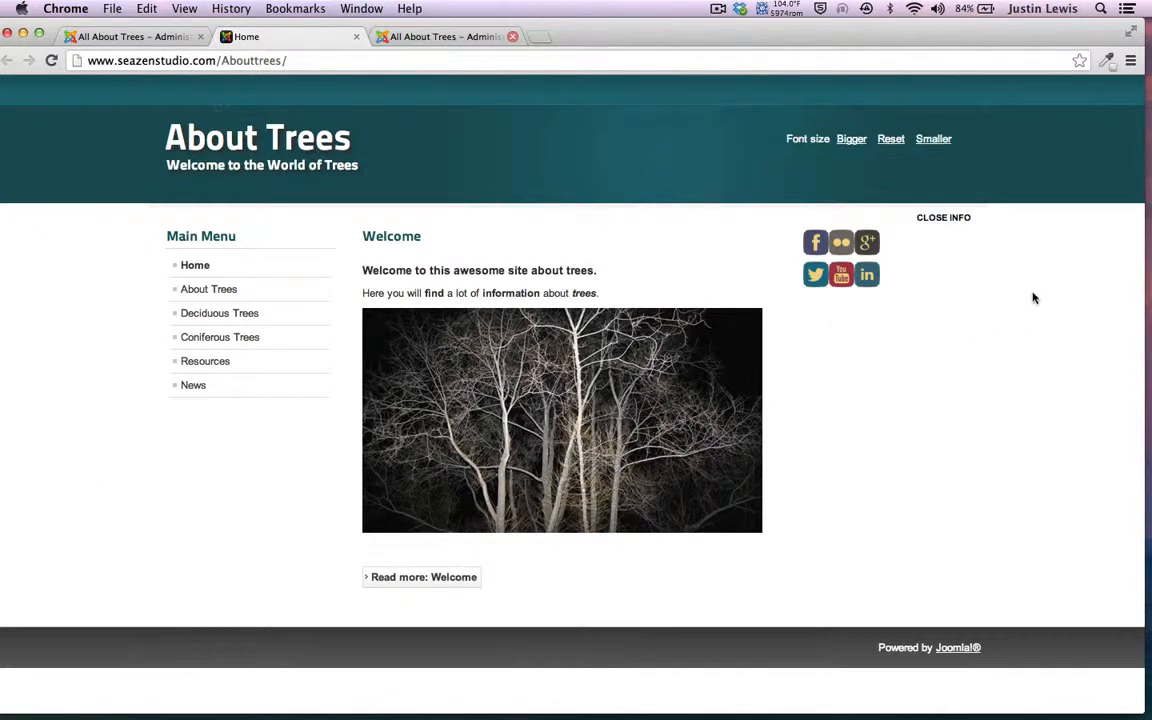
# Test the Close Info link above the social icons by collapsing and reopening the info column.
pyautogui.click(943, 218)
pyautogui.click(943, 218)
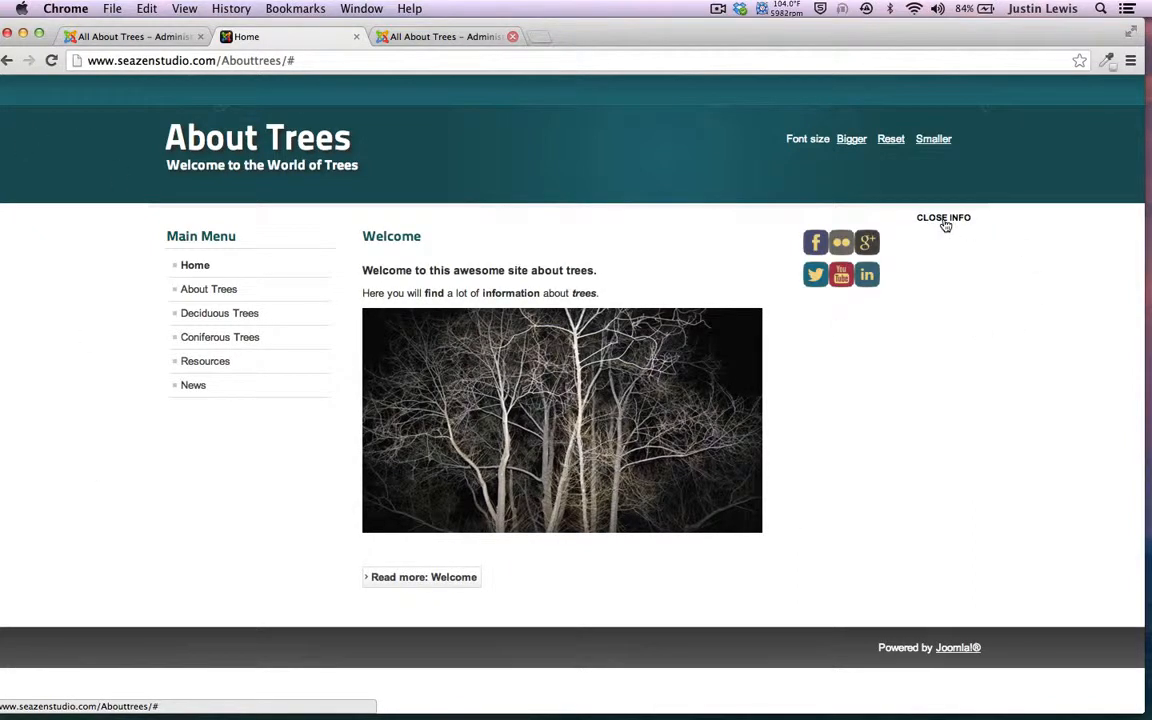
pyautogui.click(944, 219)
pyautogui.click(944, 219)
pyautogui.click(944, 219)
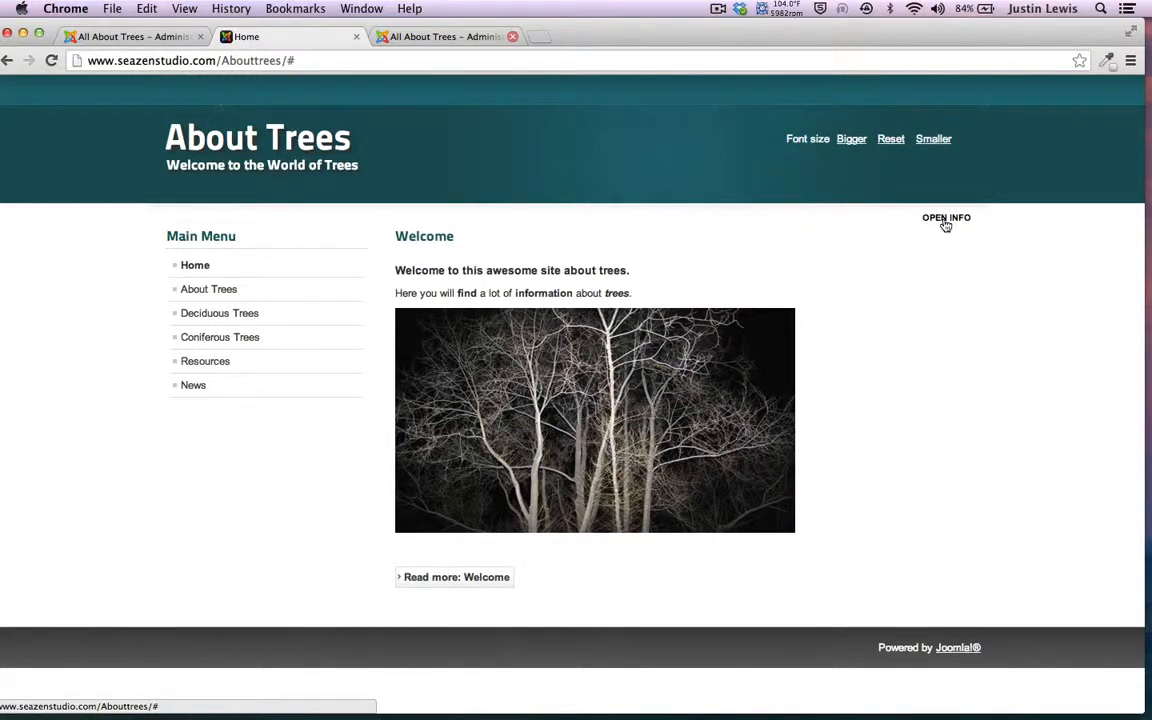
pyautogui.click(945, 220)
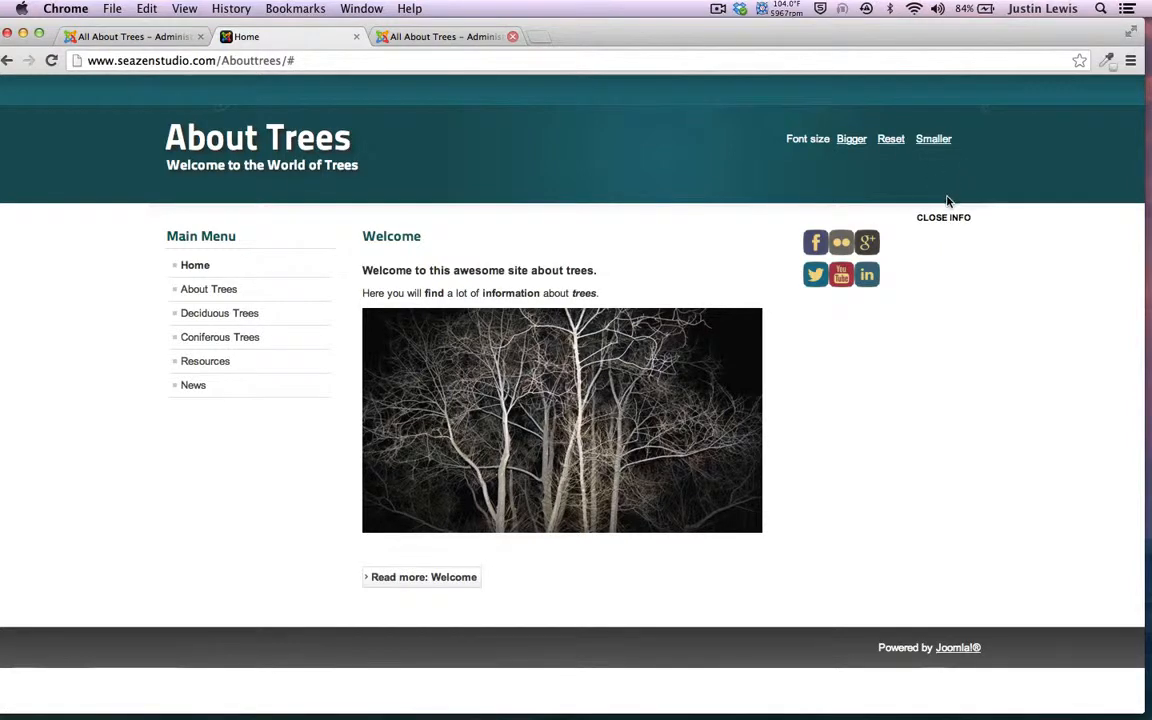
# Inspect the HTML element behind the Close Info link above the social icons and close the inspector.
pyautogui.rightClick(942, 217)
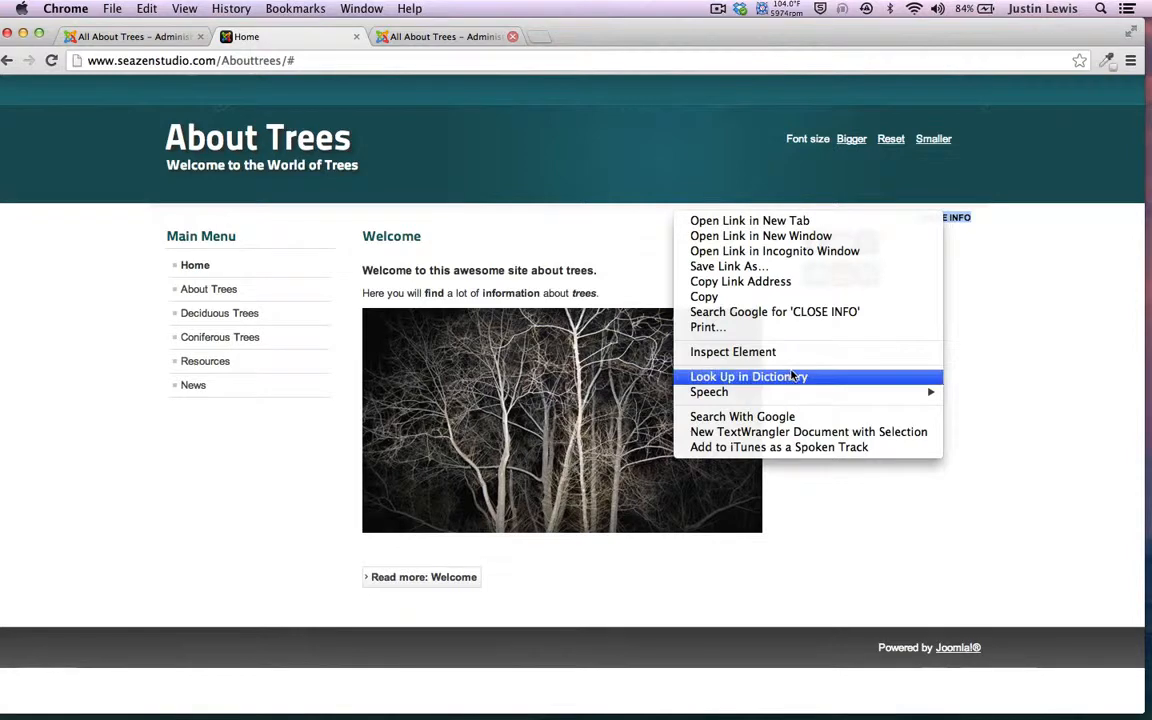
pyautogui.click(764, 352)
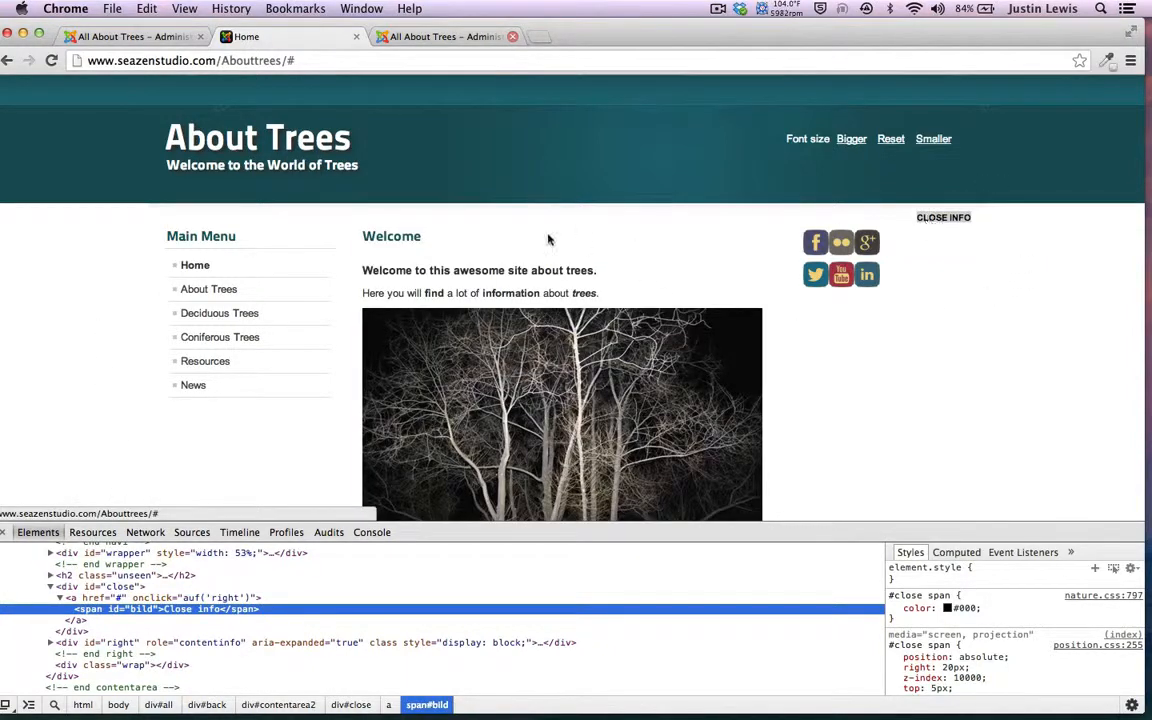
pyautogui.click(4, 532)
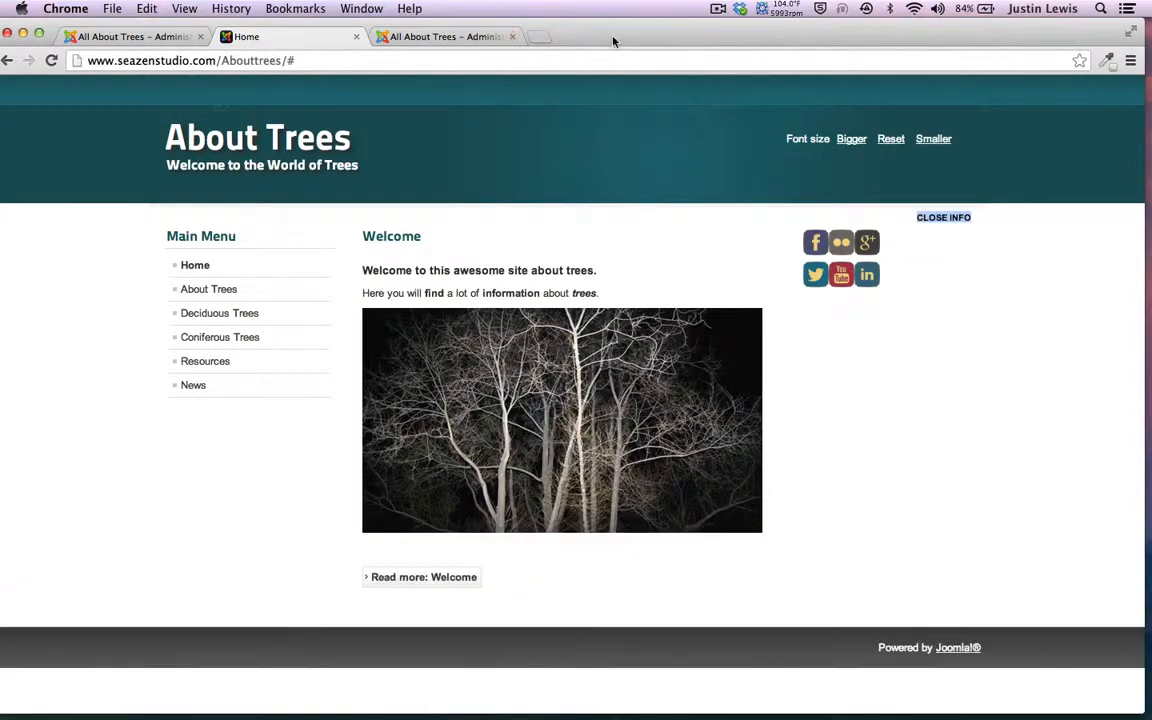
pyautogui.moveTo(555, 31); pyautogui.dragTo(562, 31)
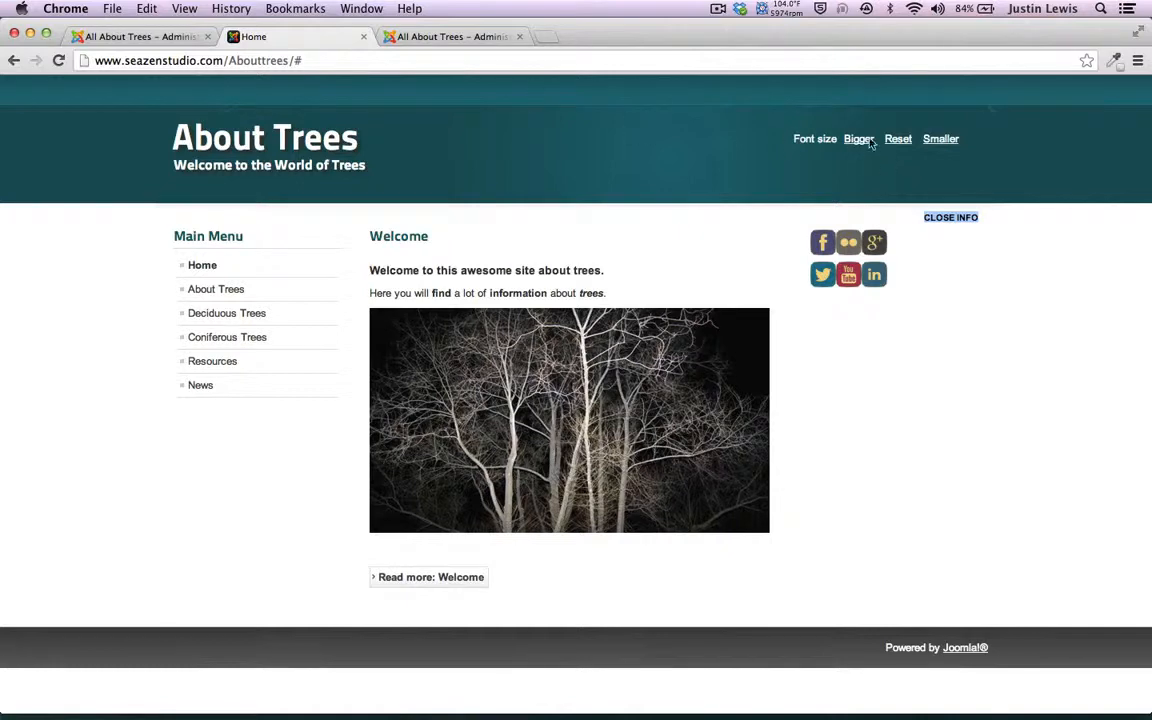
# Move the Social Media Links module to position-7 (Left top), save it, and reload the live site's home page.
pyautogui.click(126, 36)
pyautogui.scroll(-3, 560, 342)
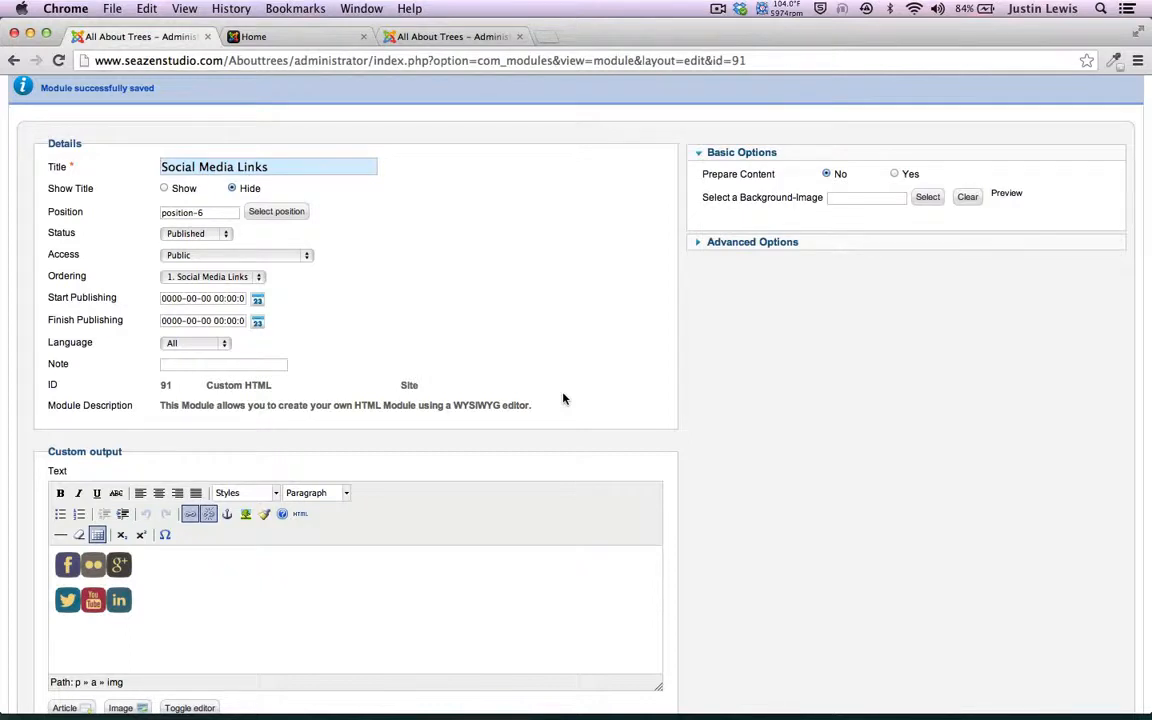
pyautogui.click(272, 213)
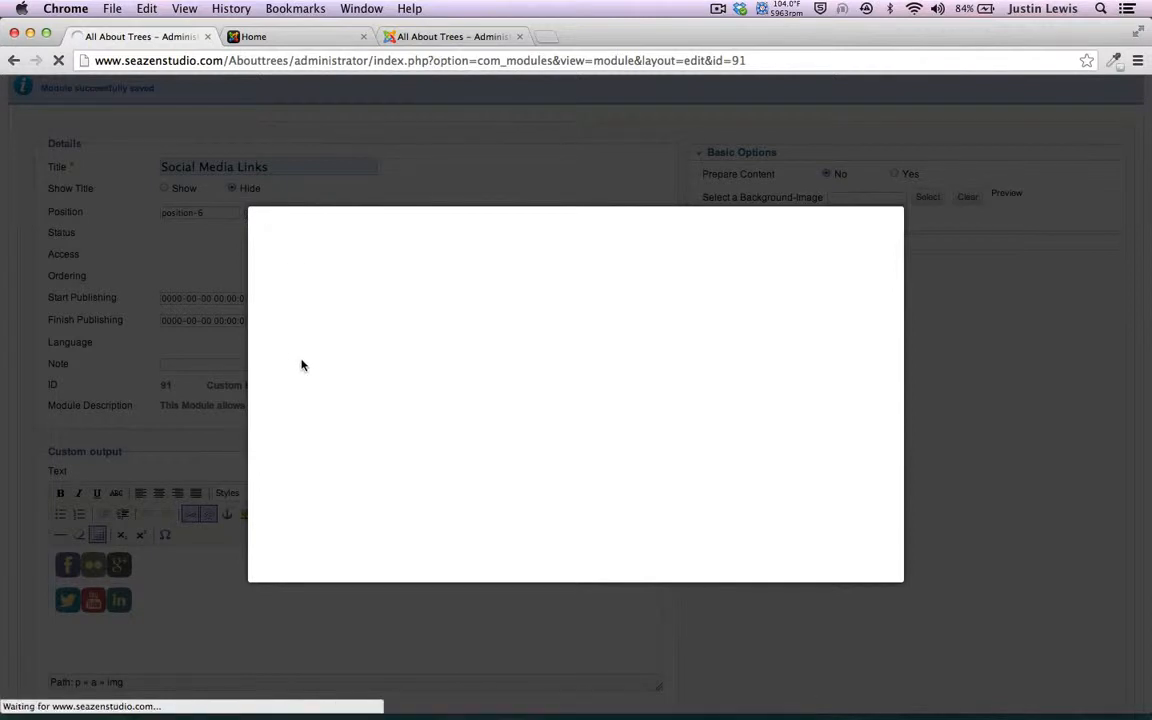
pyautogui.scroll(1, 302, 365)
pyautogui.scroll(-1, 301, 365)
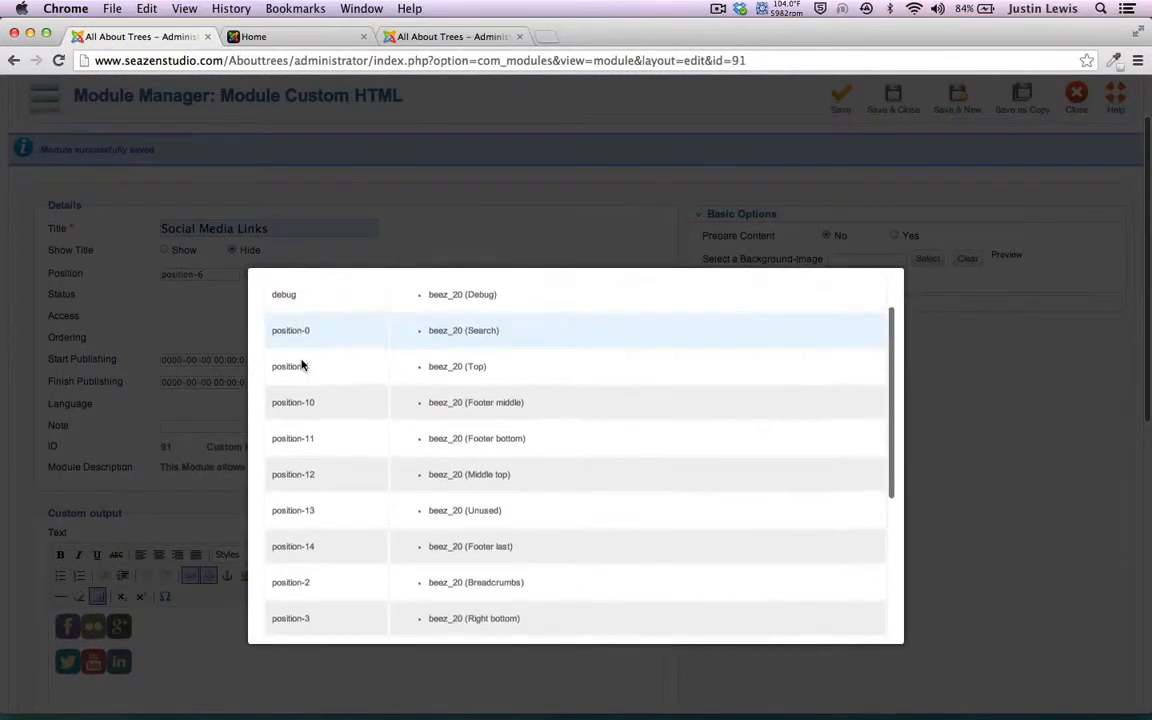
pyautogui.scroll(-3, 350, 437)
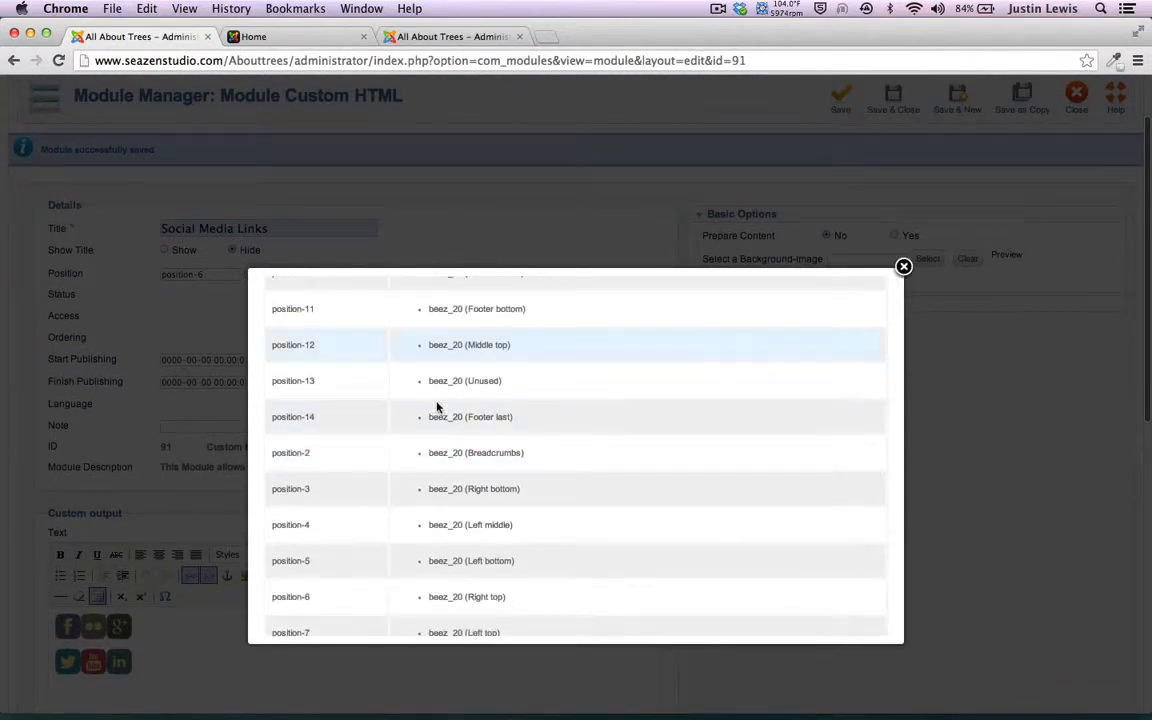
pyautogui.scroll(-2, 433, 430)
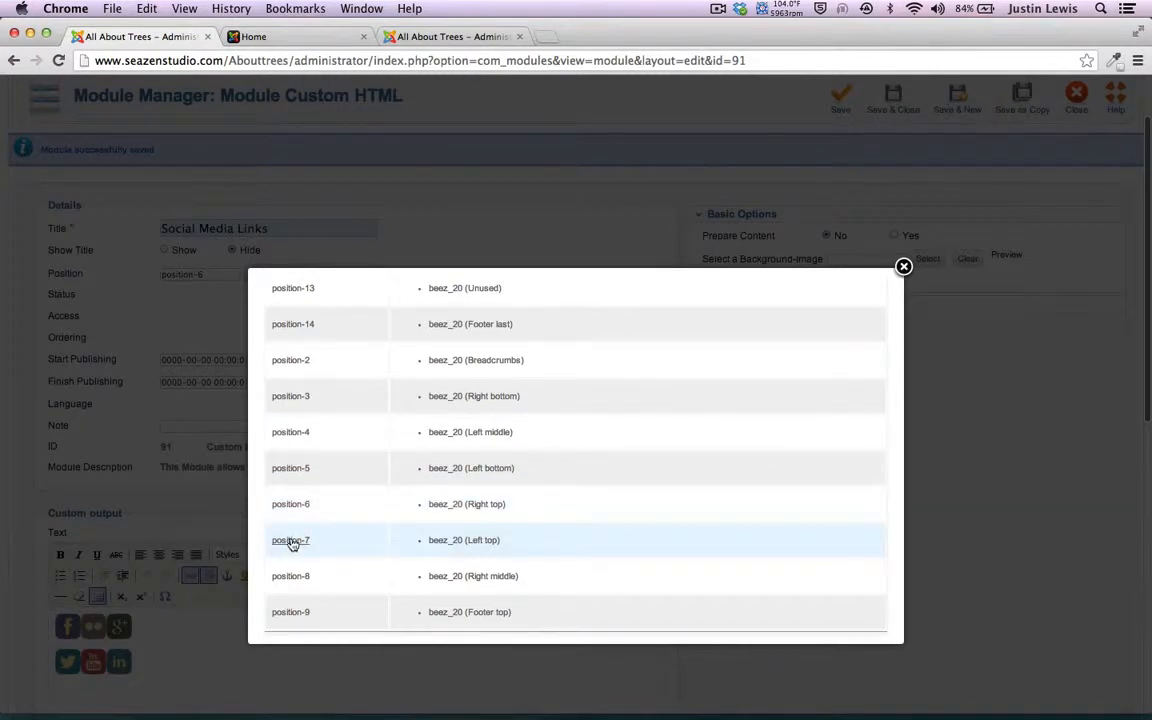
pyautogui.click(291, 541)
pyautogui.click(841, 104)
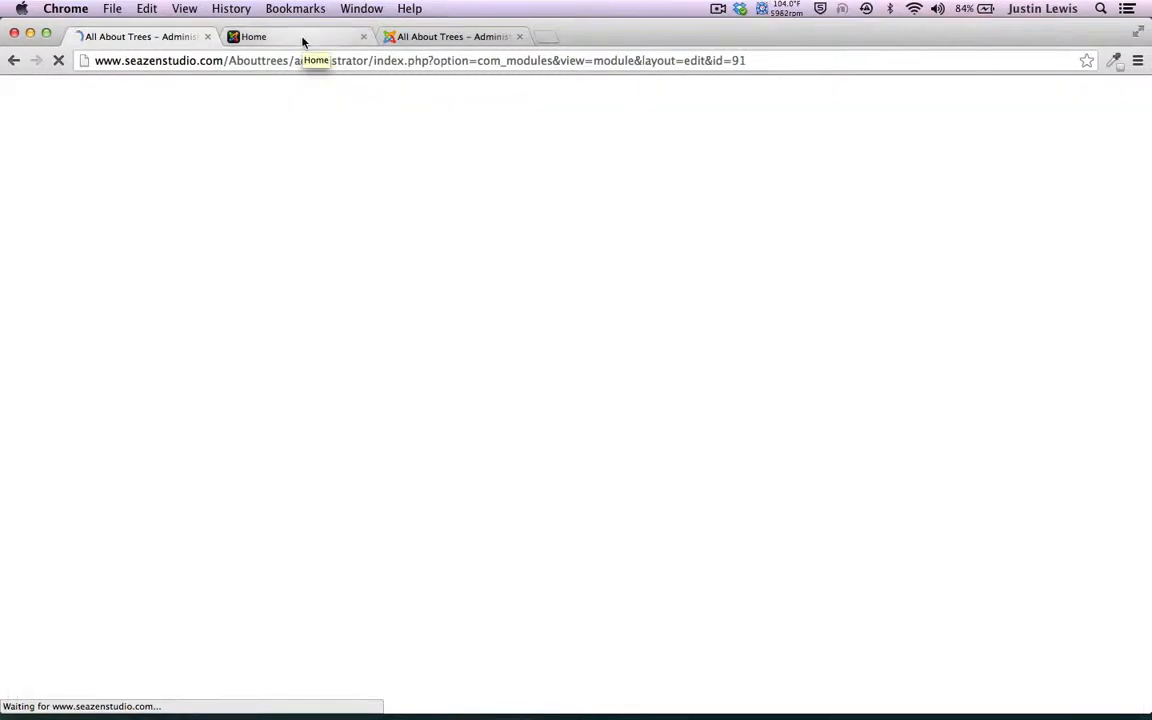
pyautogui.click(303, 38)
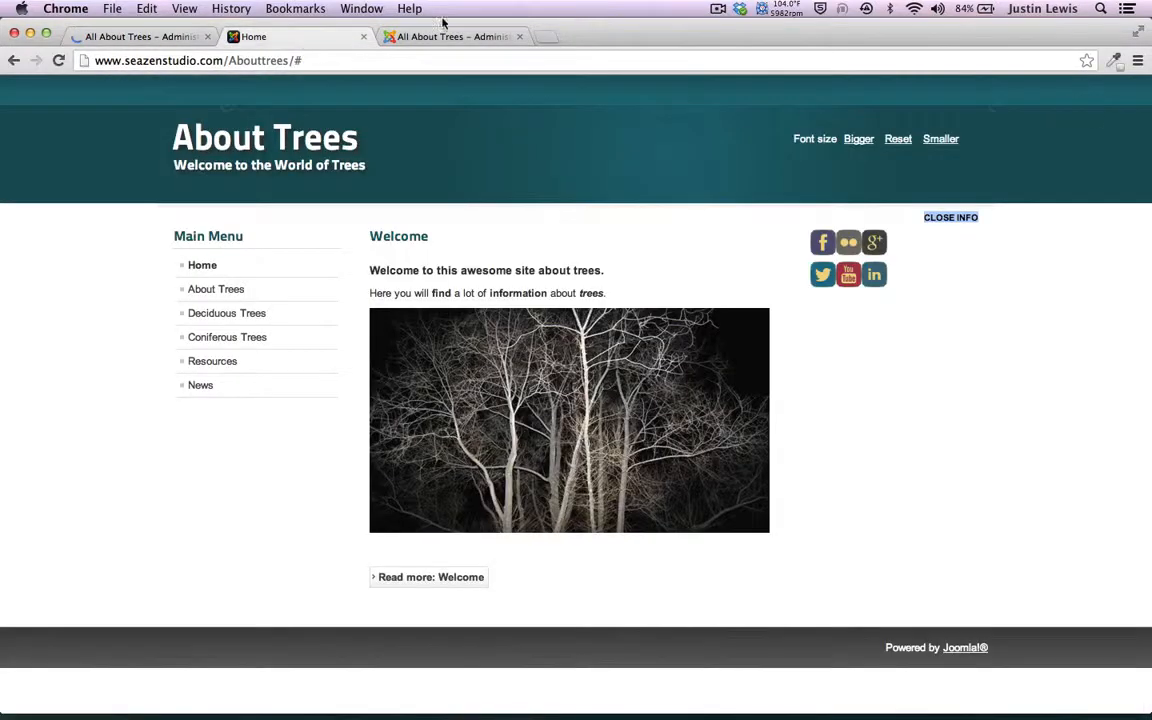
pyautogui.click(58, 61)
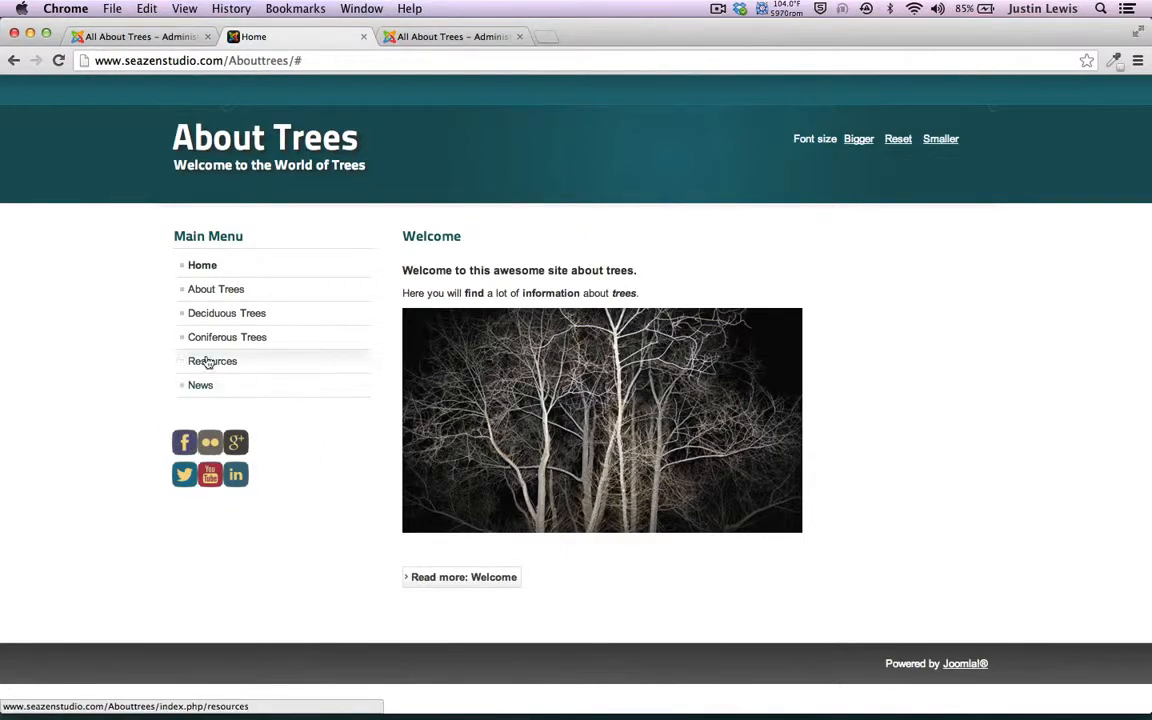
# Return the Social Media Links module to position-6 (Right top), save it, and reload the live home page.
pyautogui.click(138, 40)
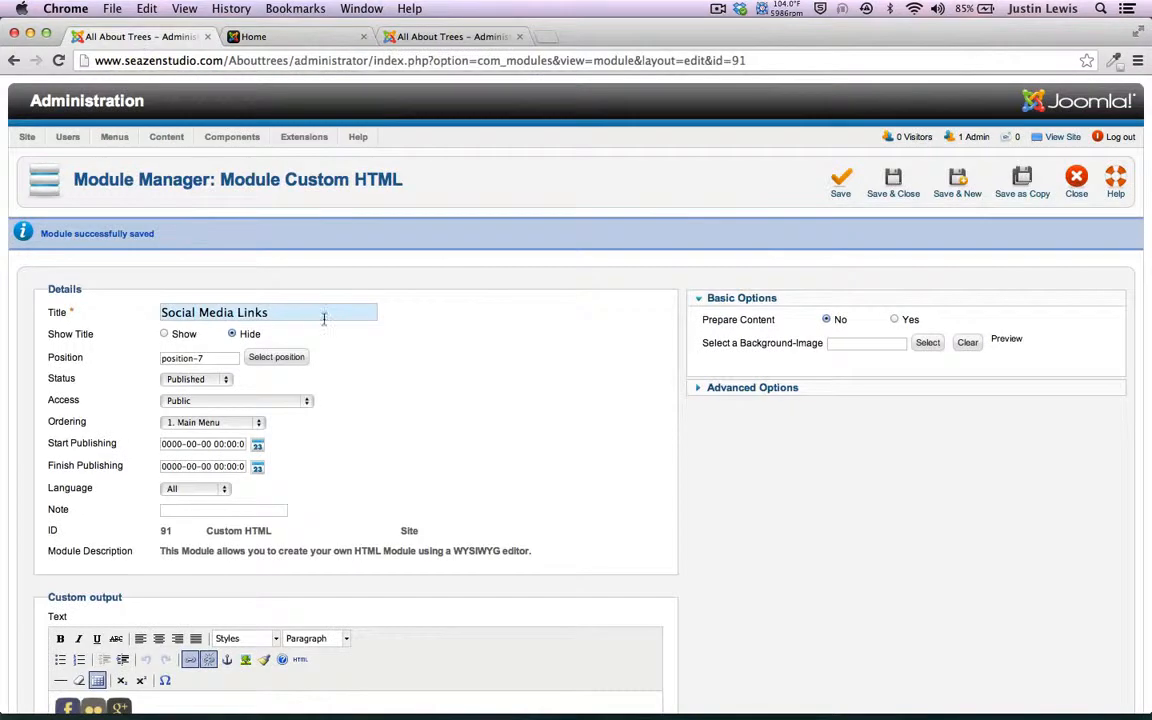
pyautogui.click(278, 358)
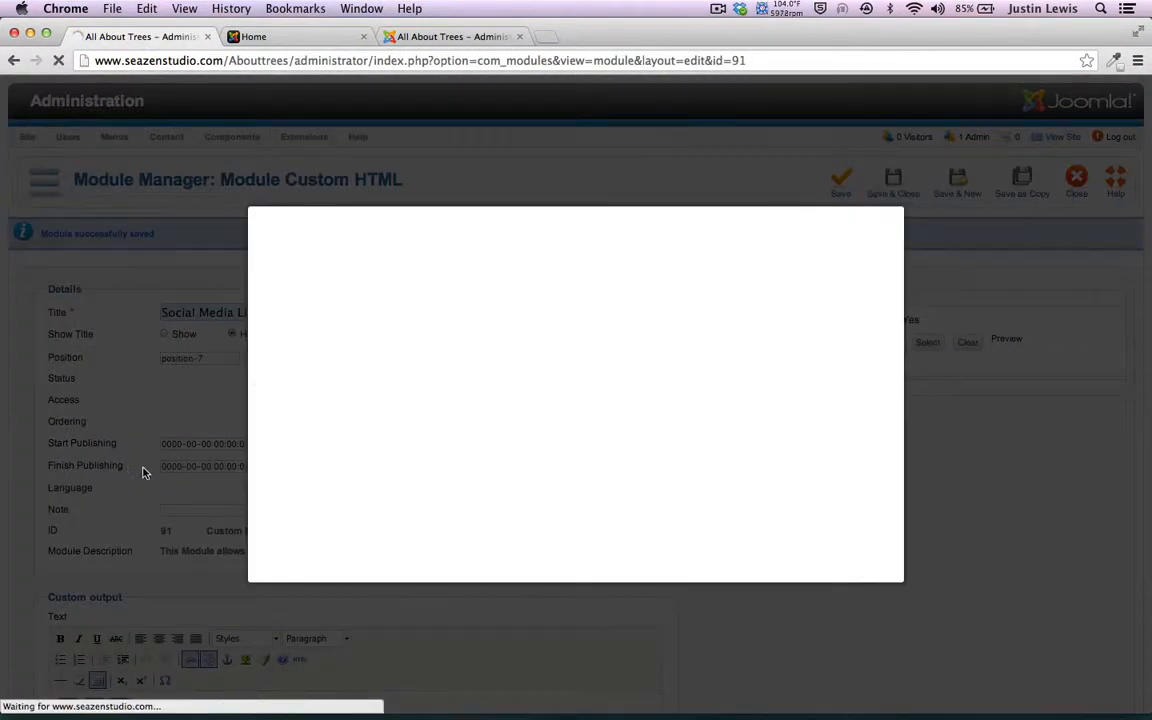
pyautogui.scroll(-2, 381, 411)
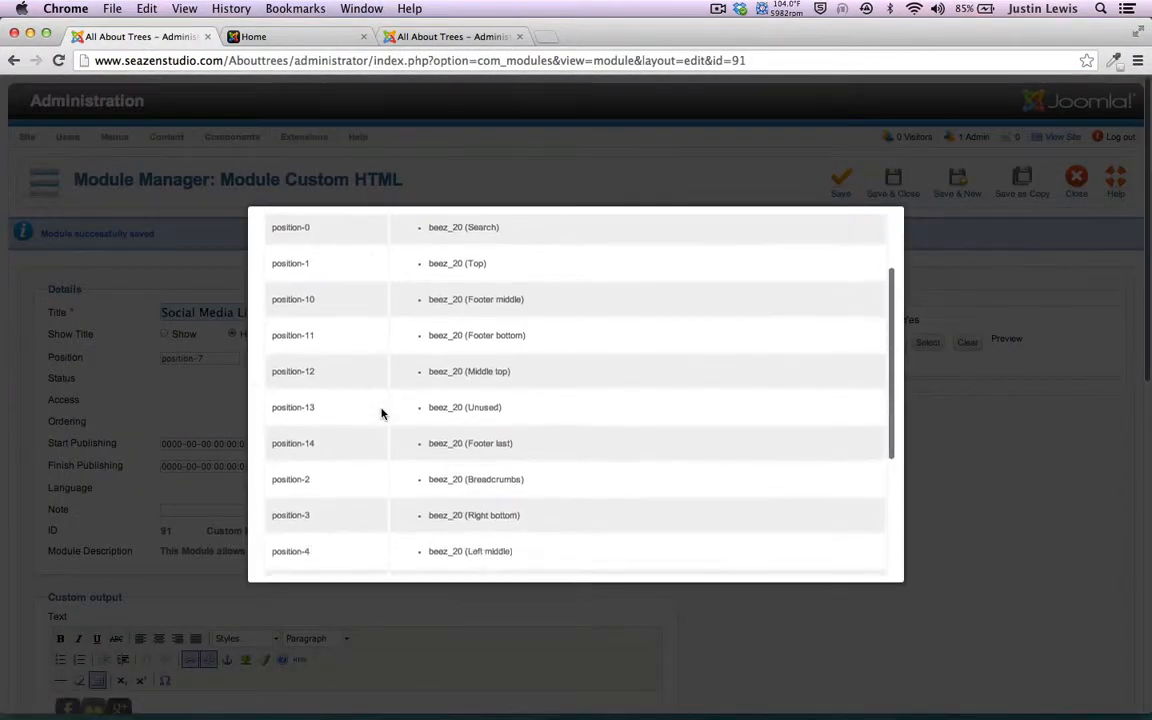
pyautogui.scroll(-3, 381, 411)
pyautogui.click(290, 500)
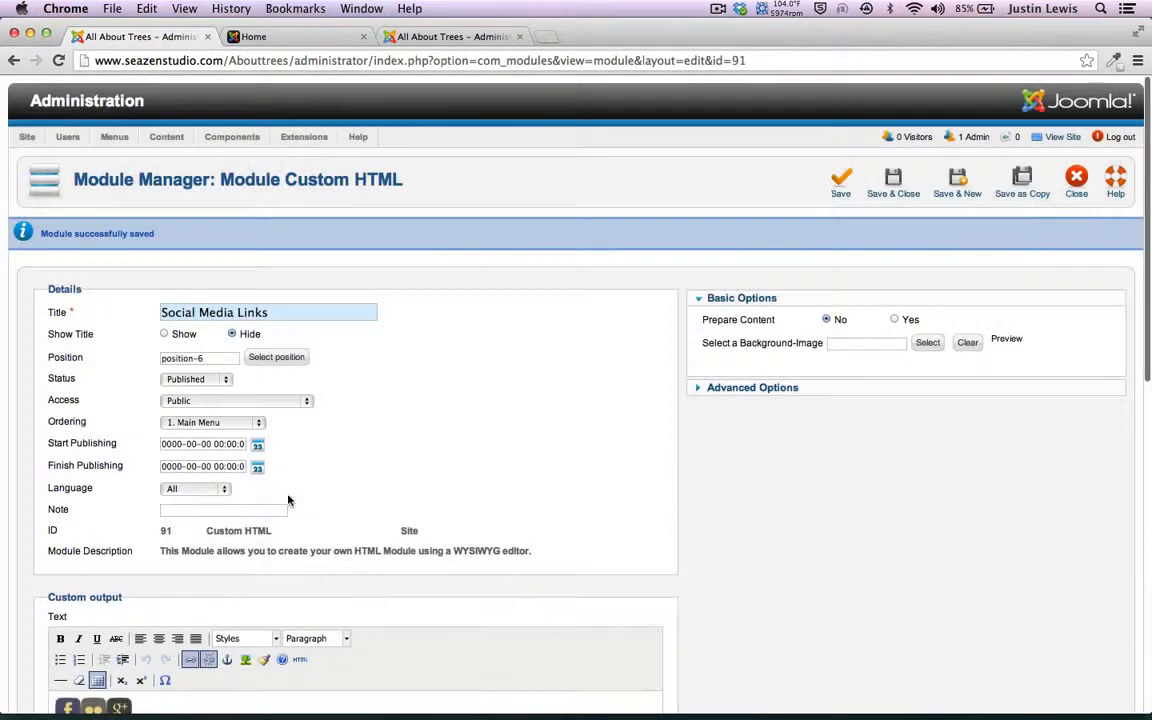
pyautogui.click(838, 194)
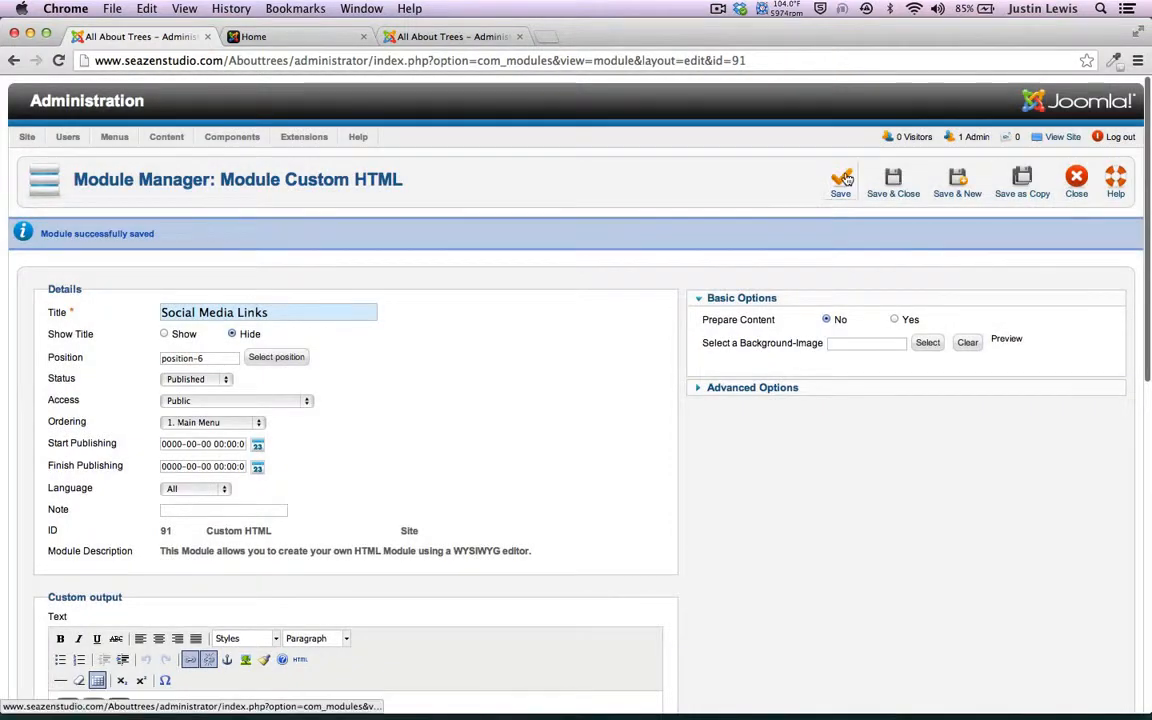
pyautogui.click(266, 36)
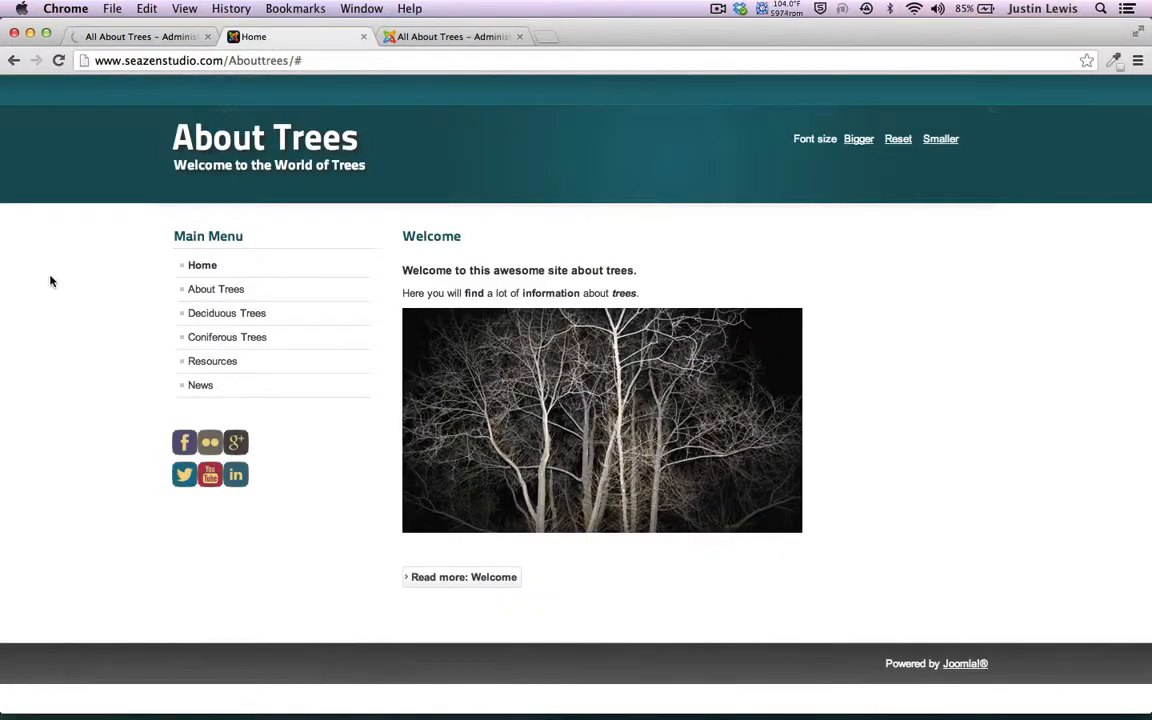
pyautogui.click(58, 60)
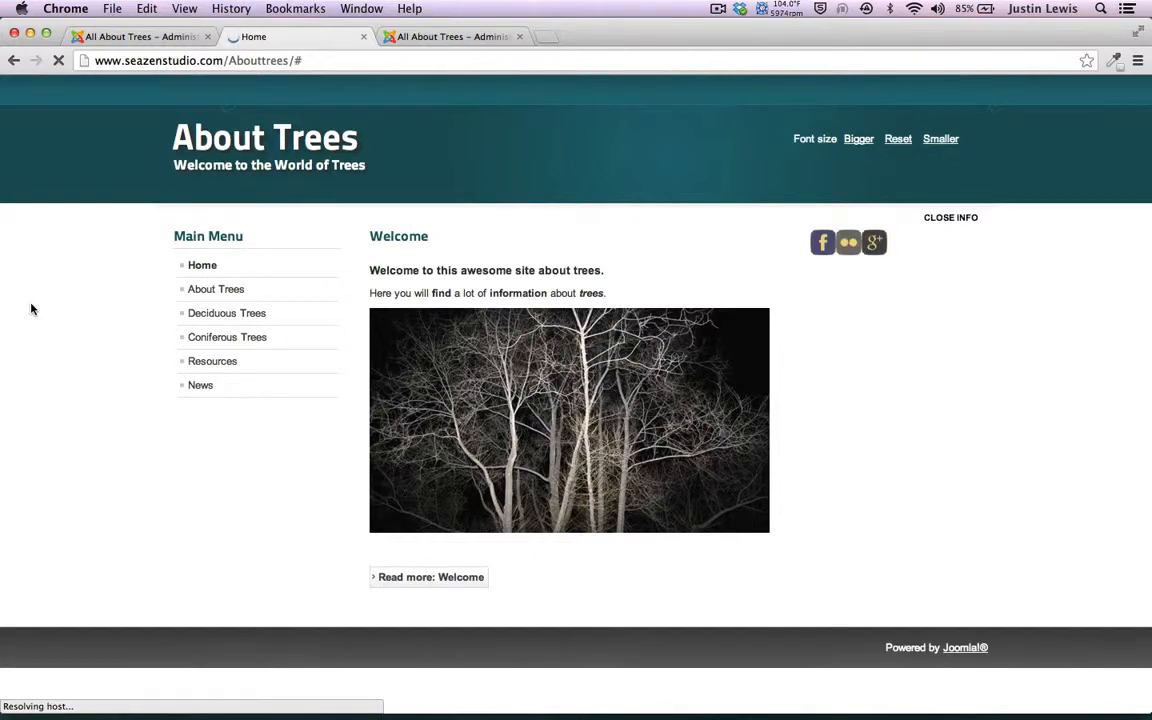
# Review the module's menu assignment and check the social icons on the live site's Home and About Trees pages.
pyautogui.click(140, 36)
pyautogui.scroll(-5, 175, 400)
pyautogui.scroll(-3, 175, 400)
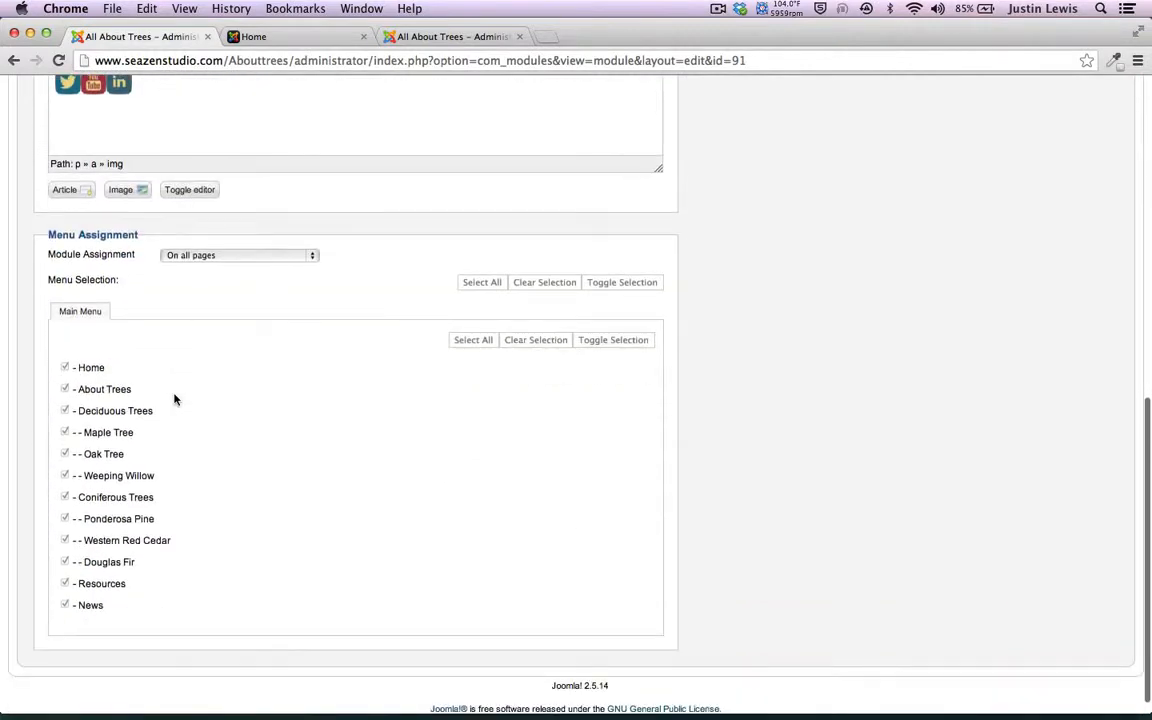
pyautogui.click(278, 36)
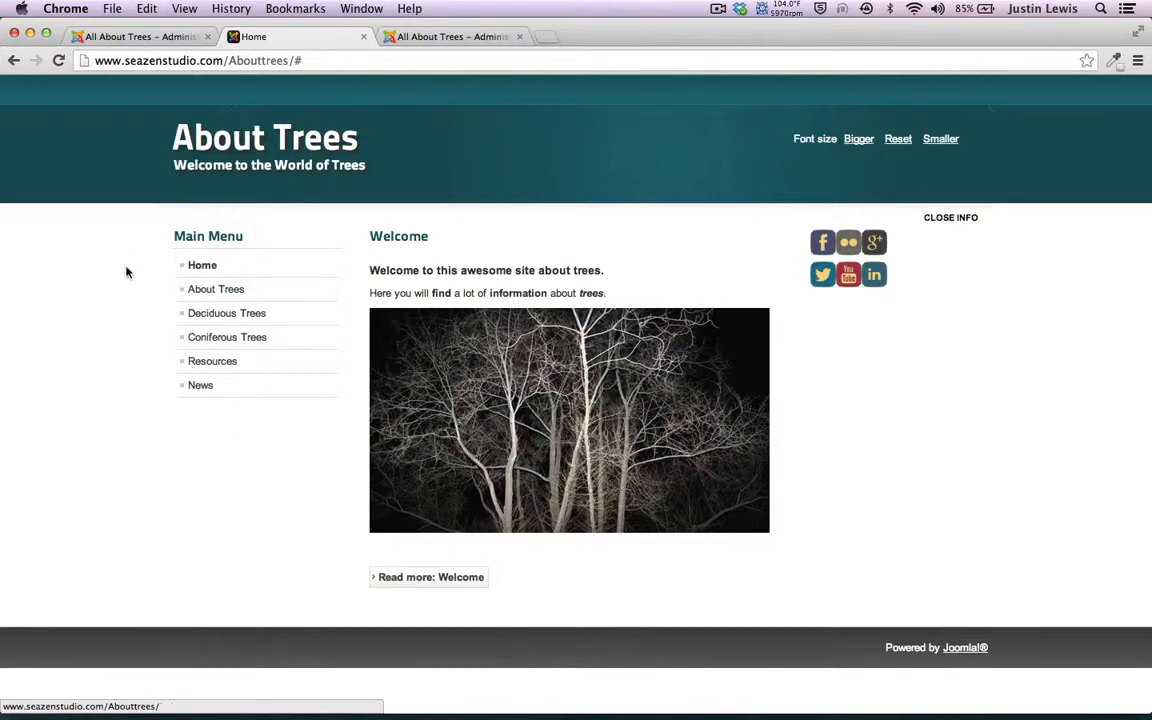
pyautogui.click(216, 292)
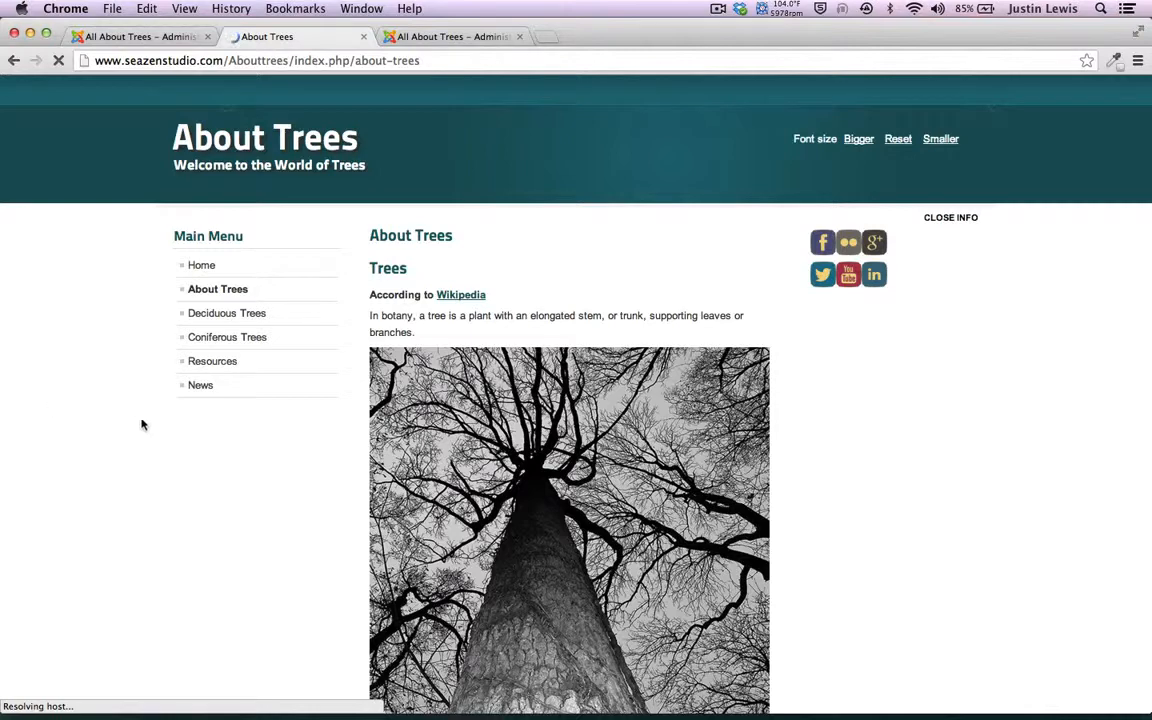
# Set the module assignment to Only on the pages selected with Home excluded, and save the module.
pyautogui.click(140, 36)
pyautogui.scroll(1, 115, 535)
pyautogui.scroll(1, 115, 535)
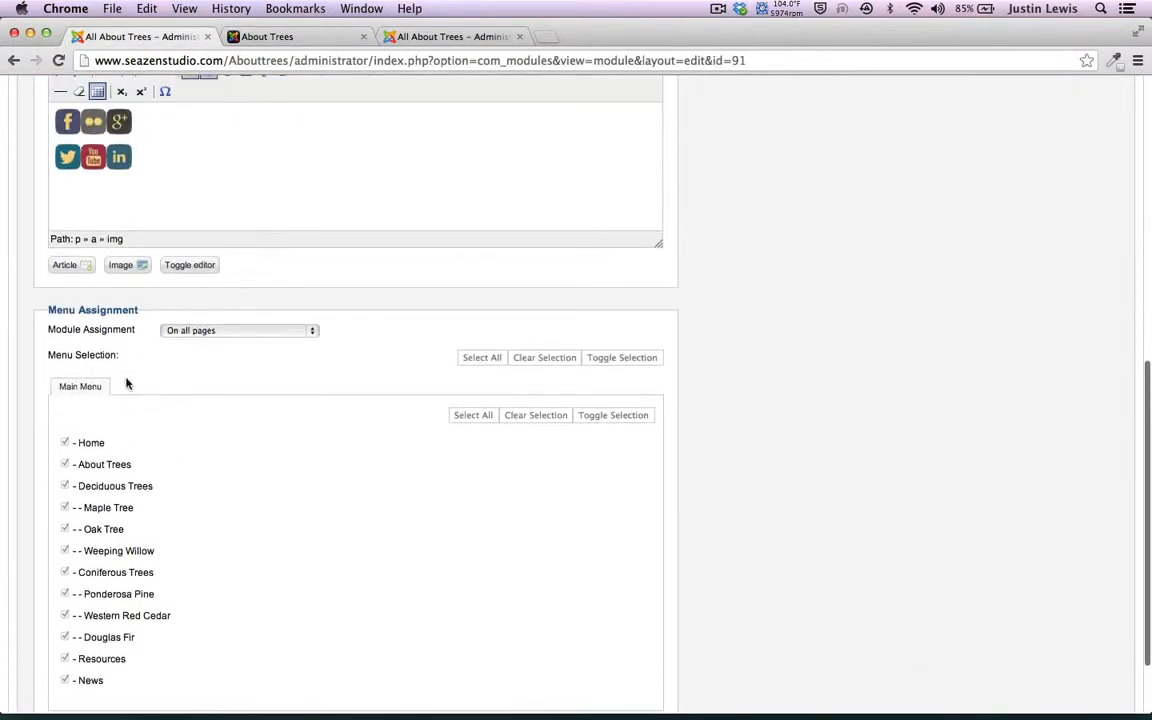
pyautogui.click(180, 330)
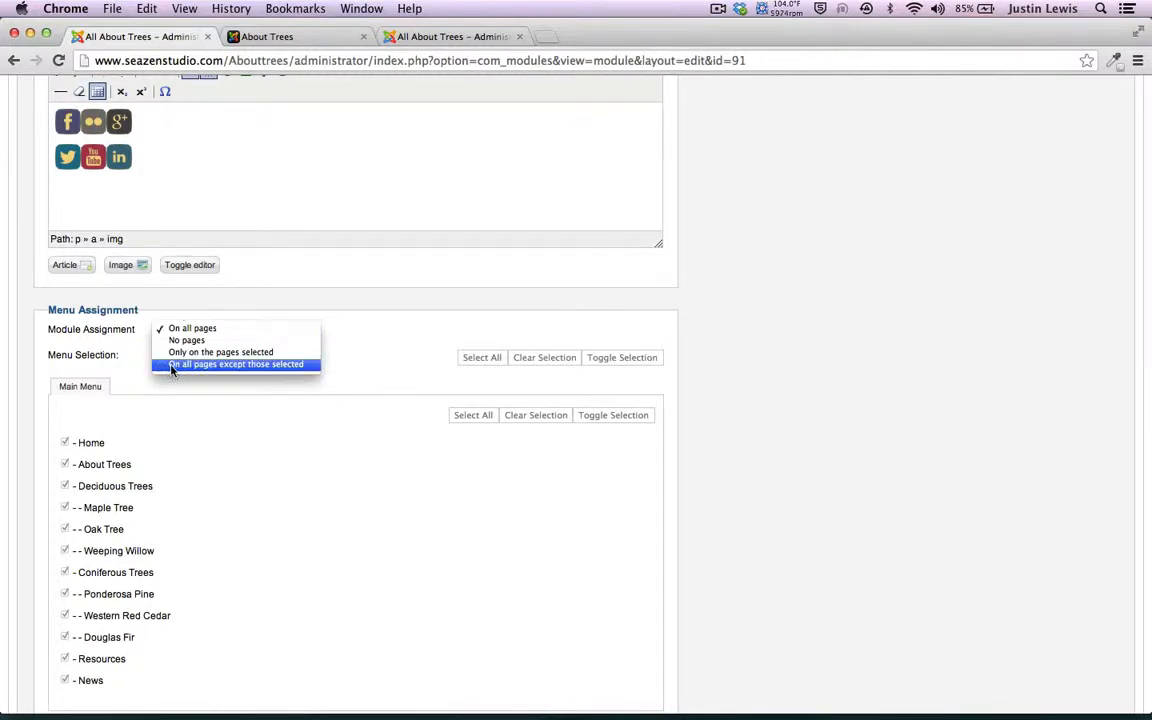
pyautogui.click(171, 364)
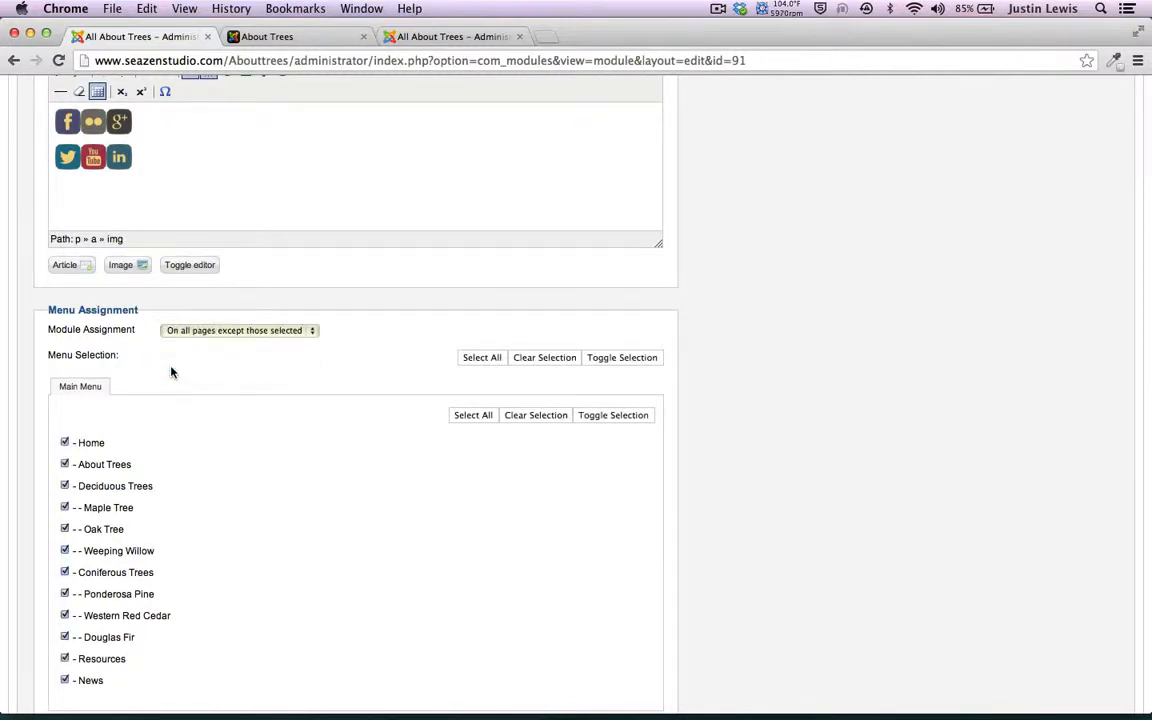
pyautogui.click(185, 331)
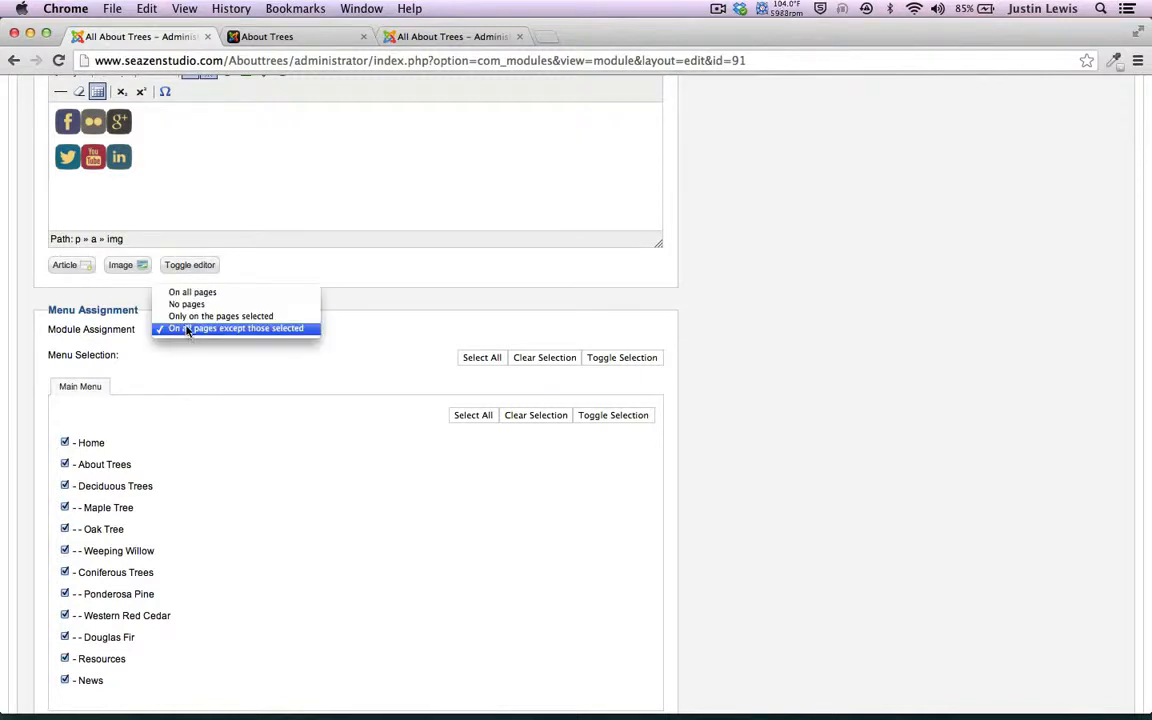
pyautogui.click(183, 317)
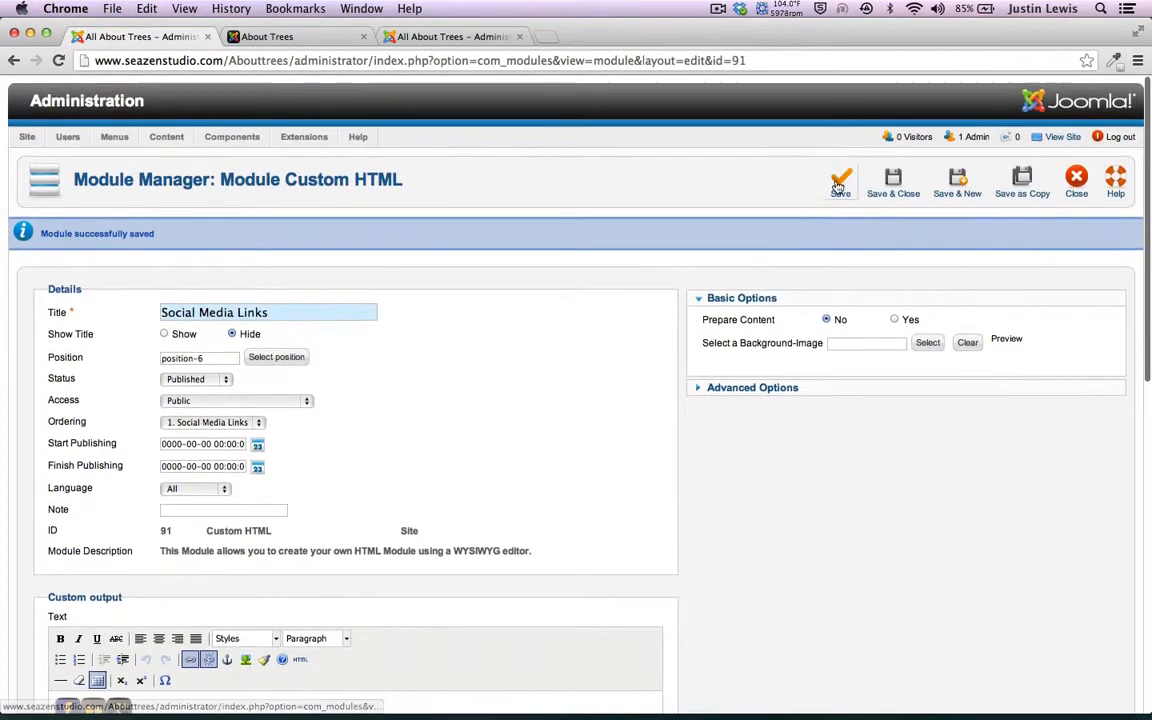
# Reload the live About Trees page and open Home to compare where the social icons are shown.
pyautogui.click(265, 38)
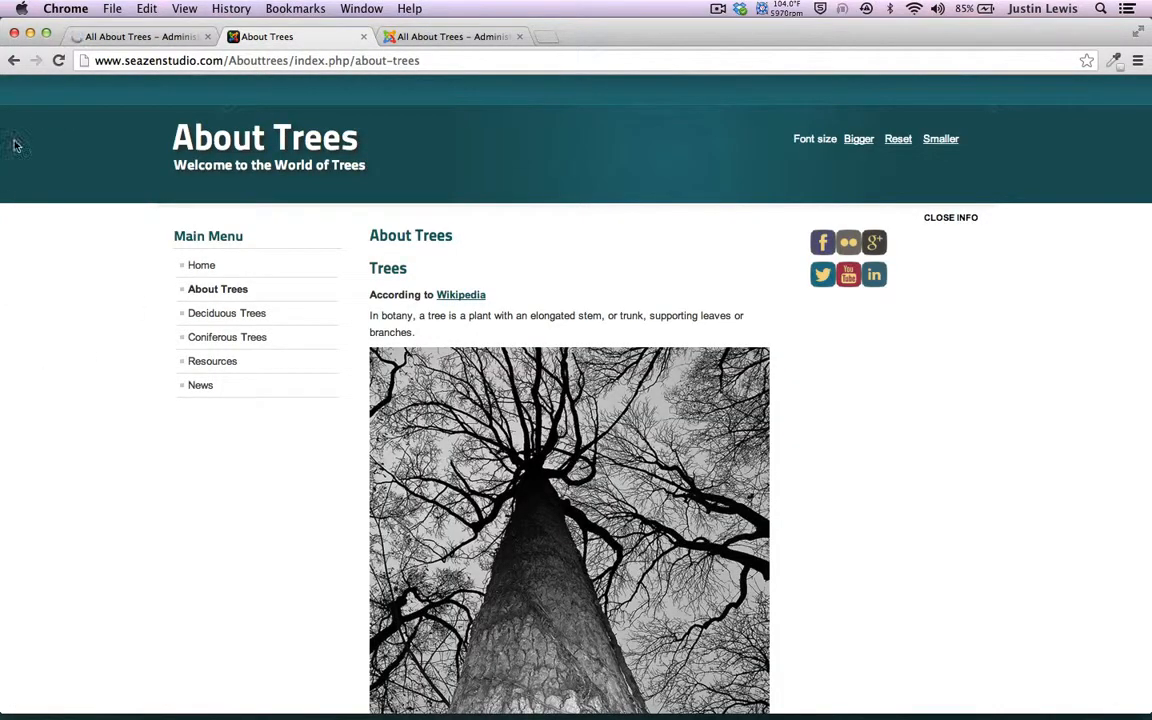
pyautogui.click(58, 60)
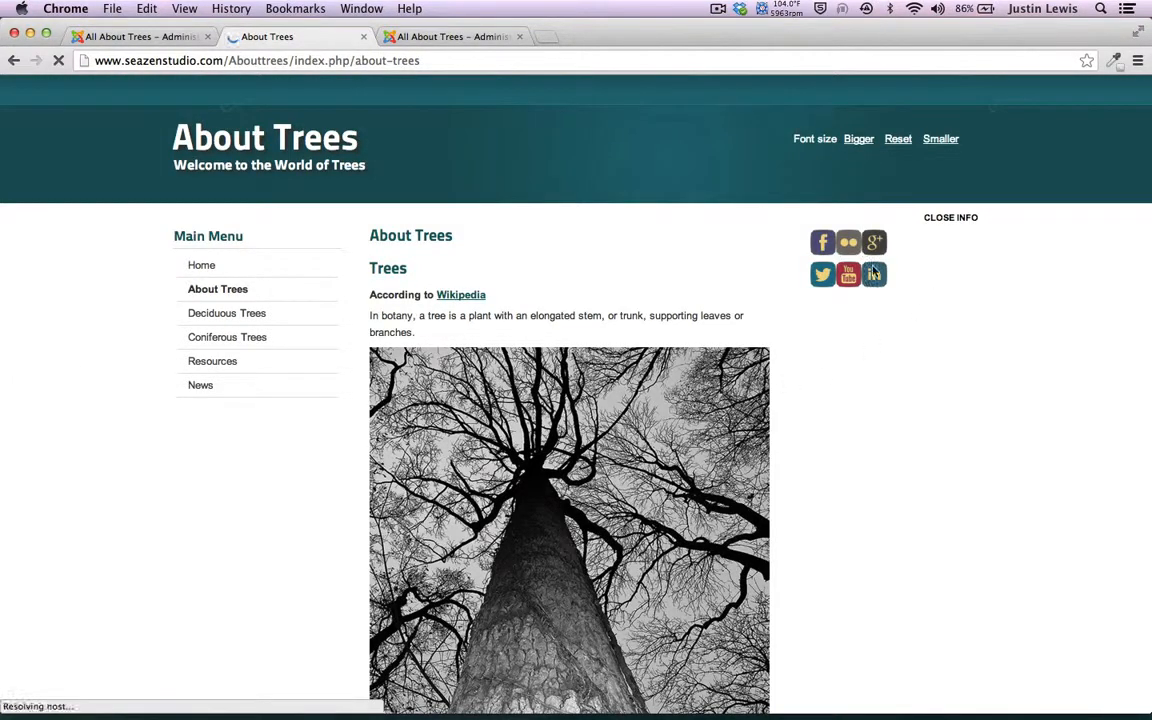
pyautogui.click(203, 266)
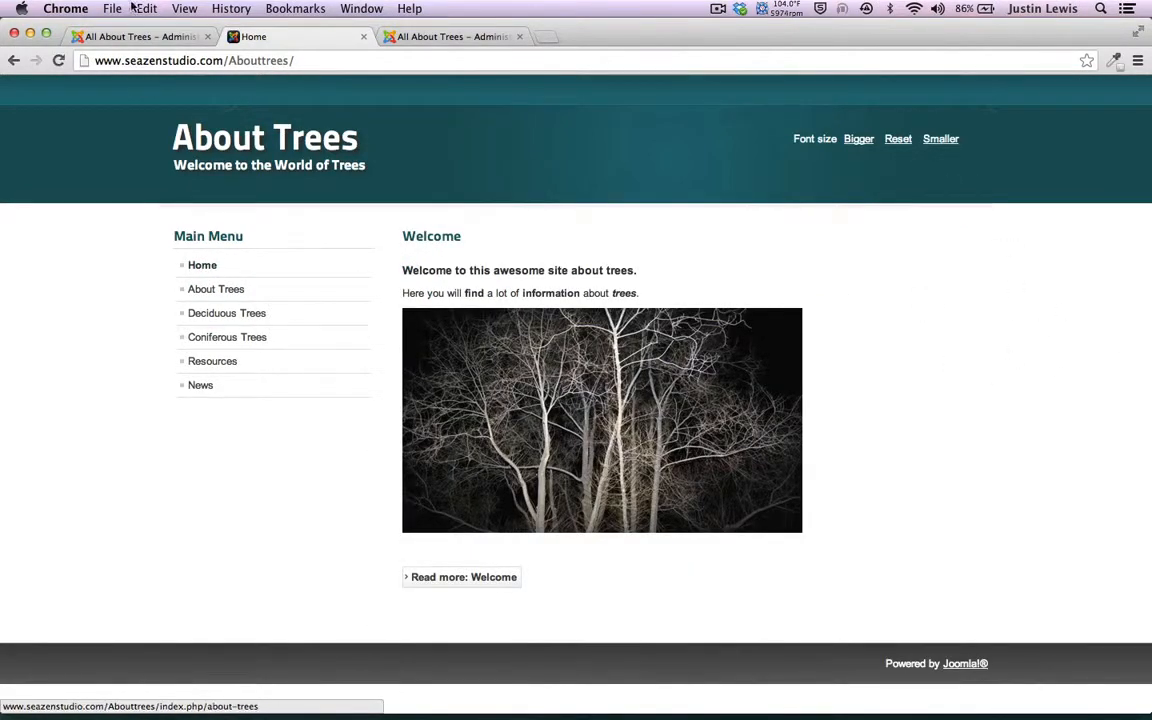
# Revisit the module's menu assignment, save the Social Media Links module again, and reload the live home page.
pyautogui.click(125, 37)
pyautogui.scroll(-10, 75, 398)
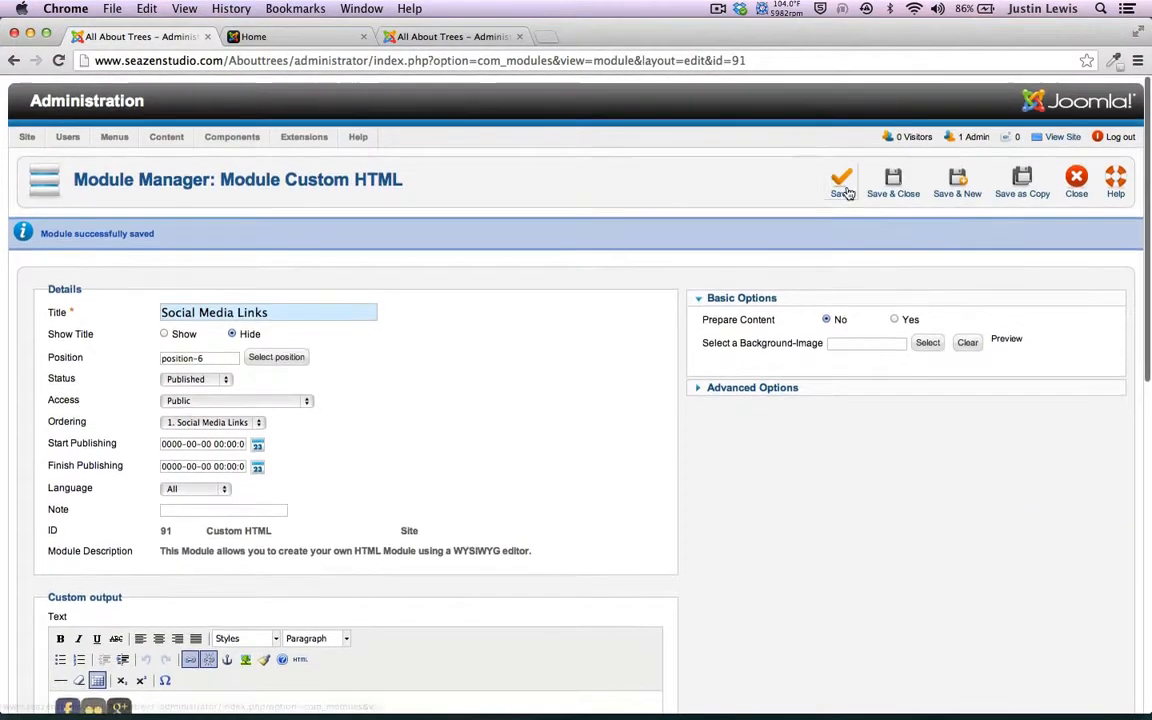
pyautogui.click(842, 188)
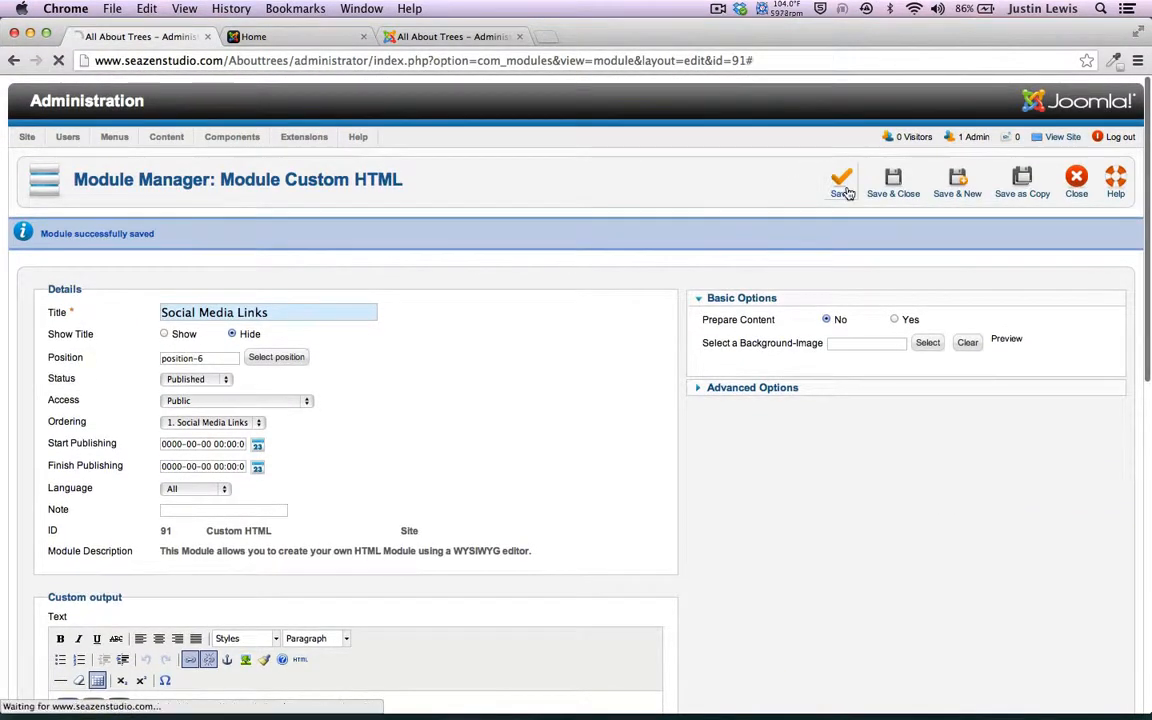
pyautogui.scroll(-12, 60, 600)
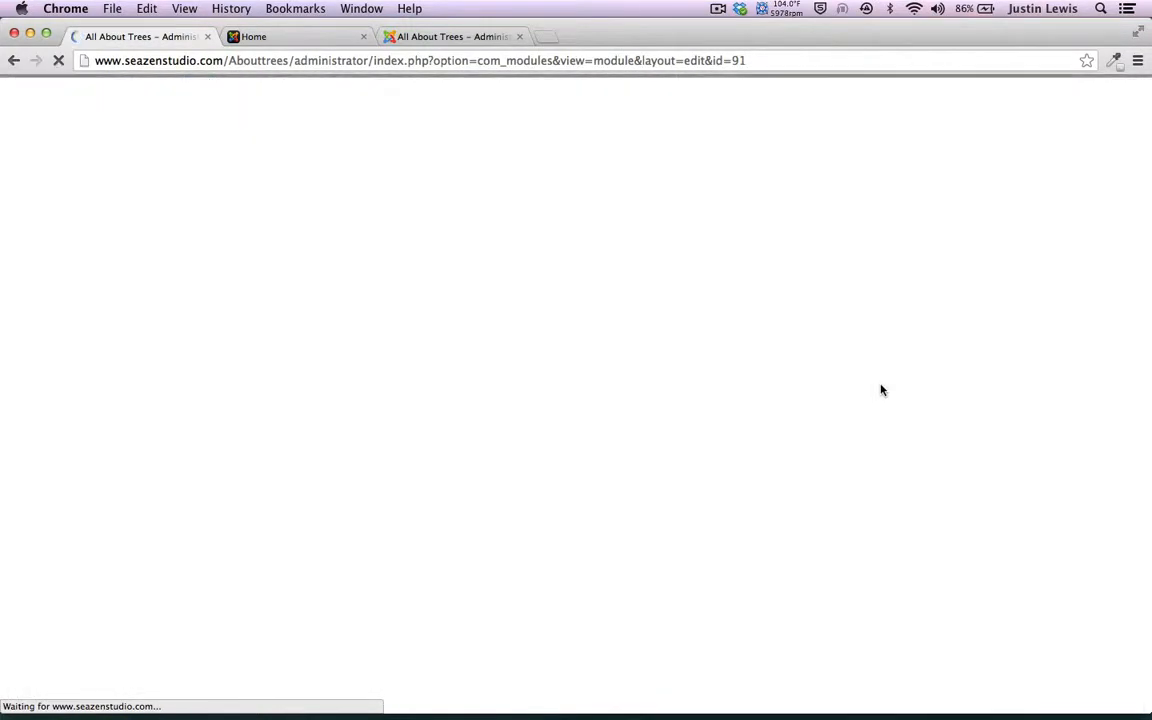
pyautogui.click(270, 36)
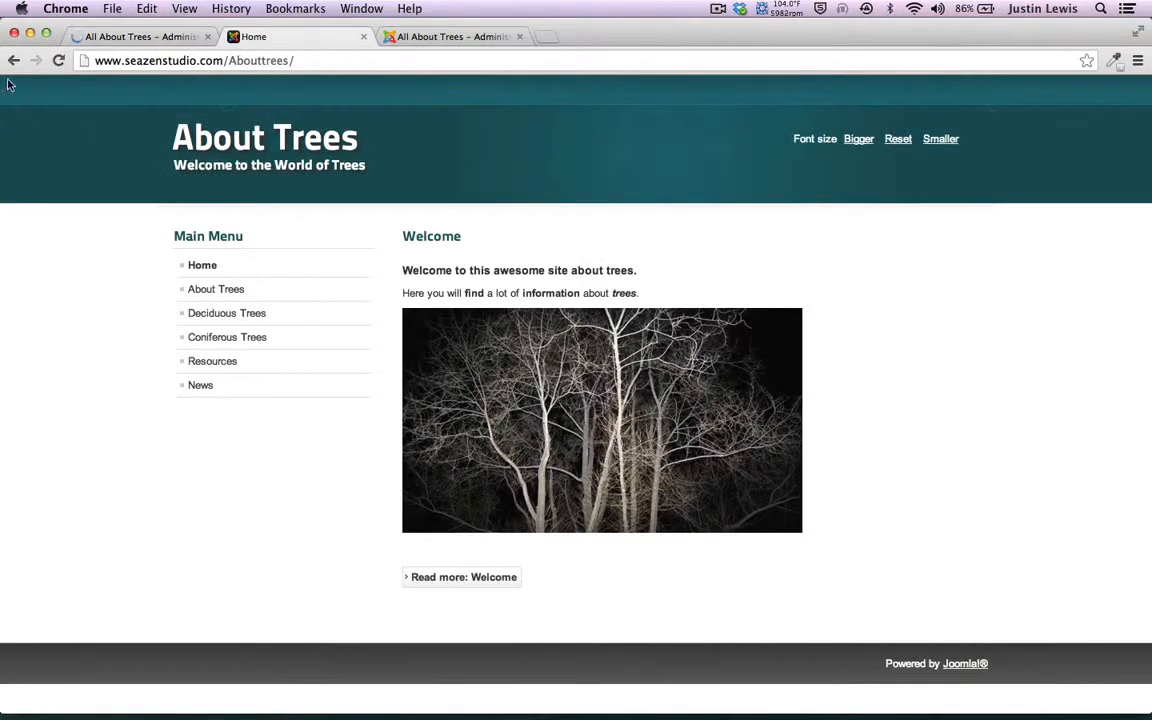
pyautogui.click(58, 60)
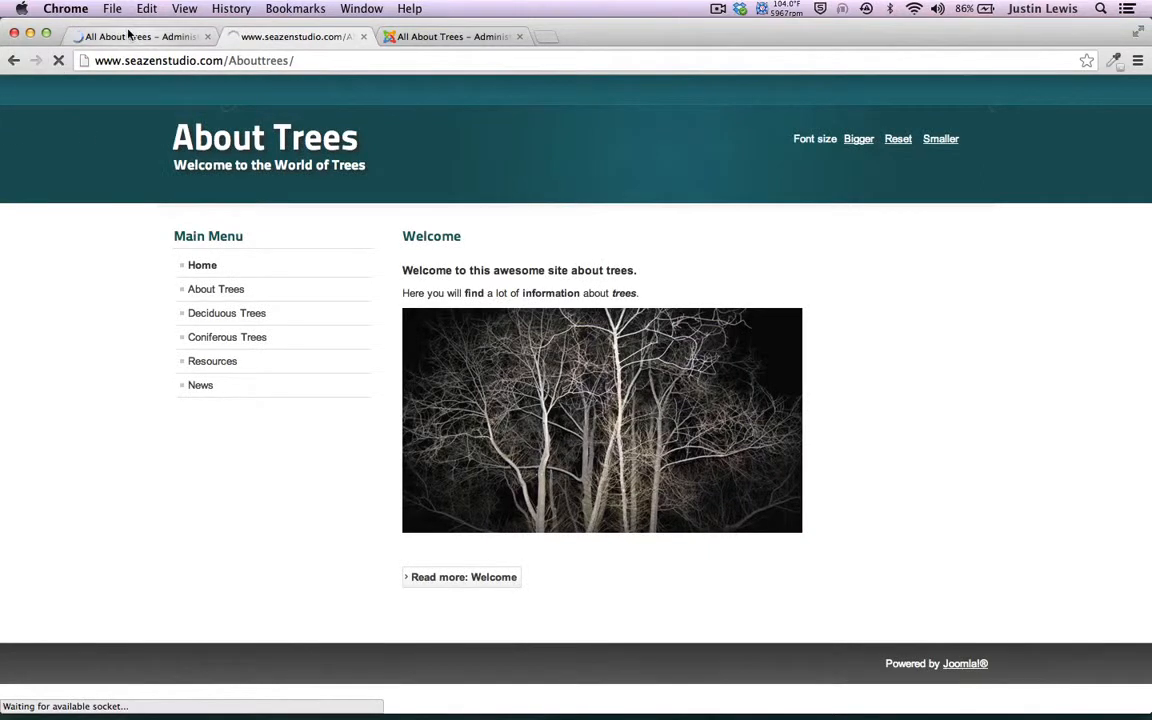